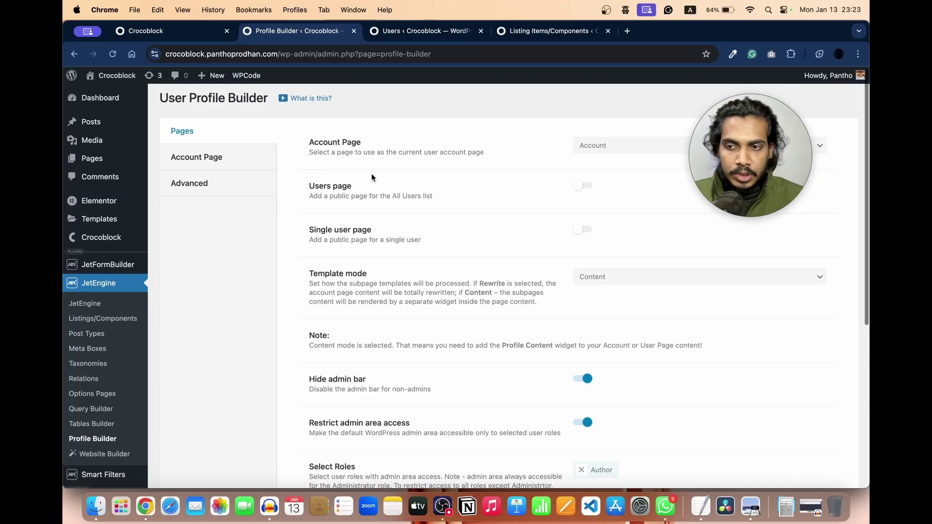
# Step: Enable the public Users page and Single user page options in the Profile Builder settings
pyautogui.scroll(-1, 371, 173)
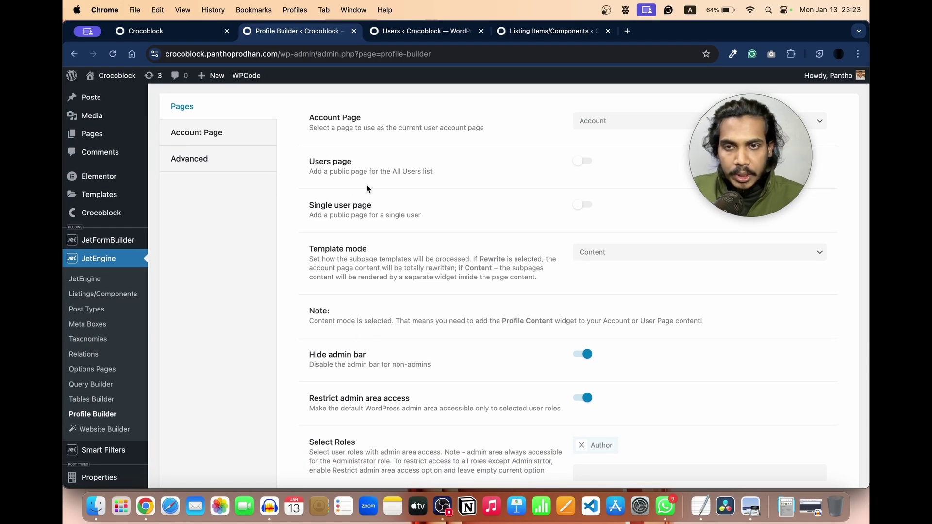
pyautogui.click(585, 161)
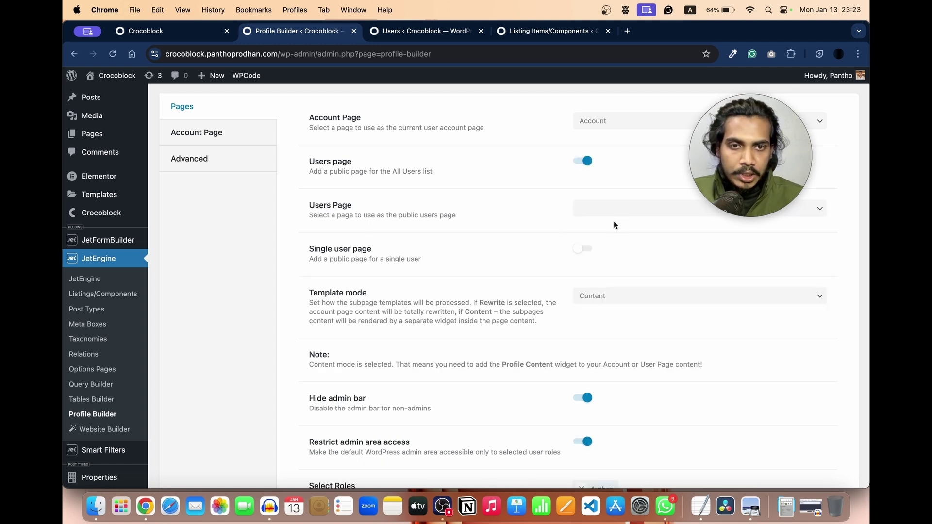
pyautogui.click(629, 216)
pyautogui.click(485, 200)
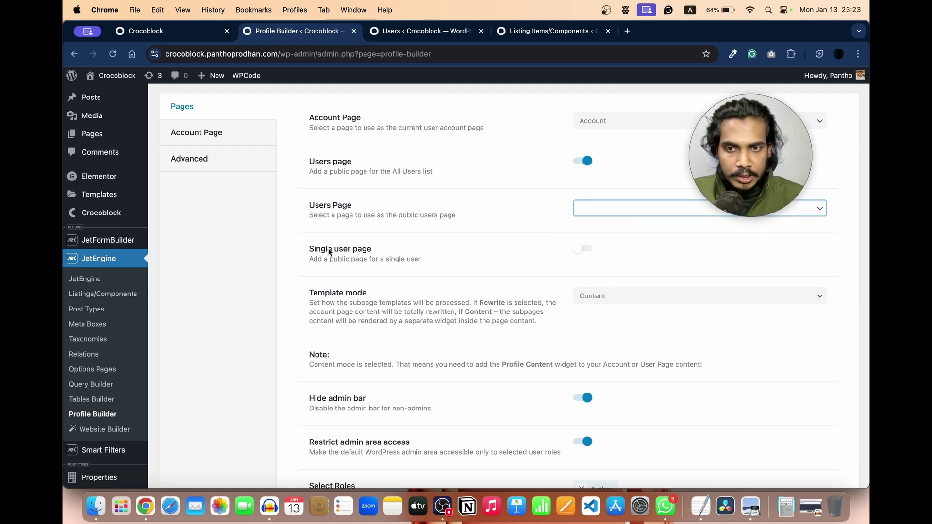
pyautogui.click(585, 250)
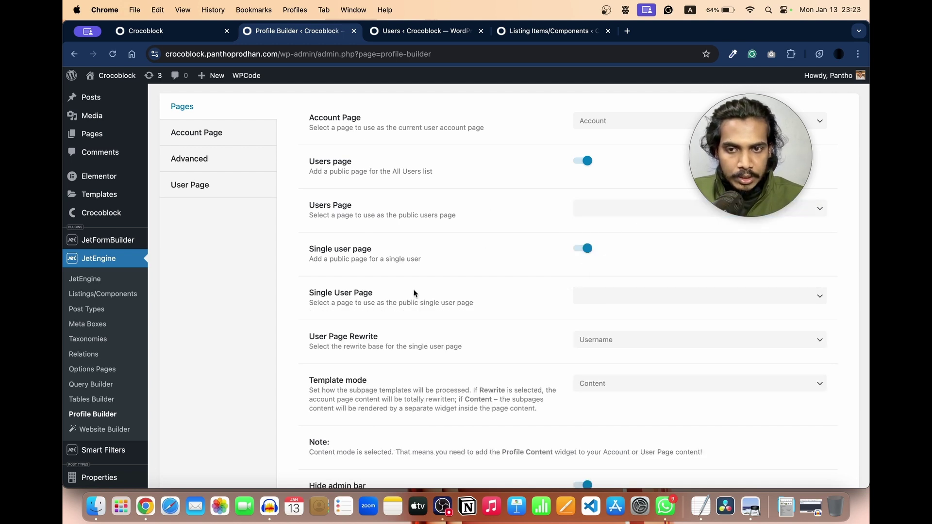
# Step: Review the available Single User Page and User Page Rewrite choices and save the Profile Builder settings
pyautogui.moveTo(309, 294); pyautogui.dragTo(416, 343)
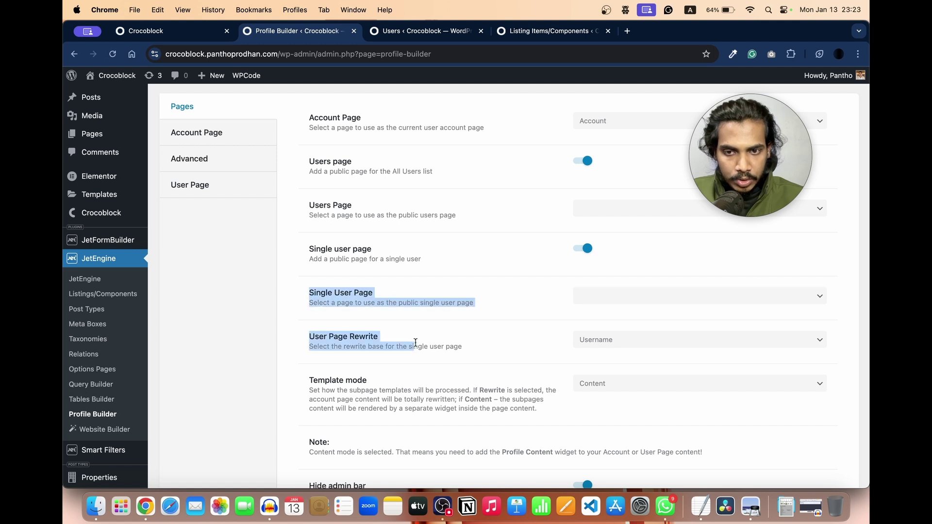
pyautogui.click(367, 289)
pyautogui.click(613, 302)
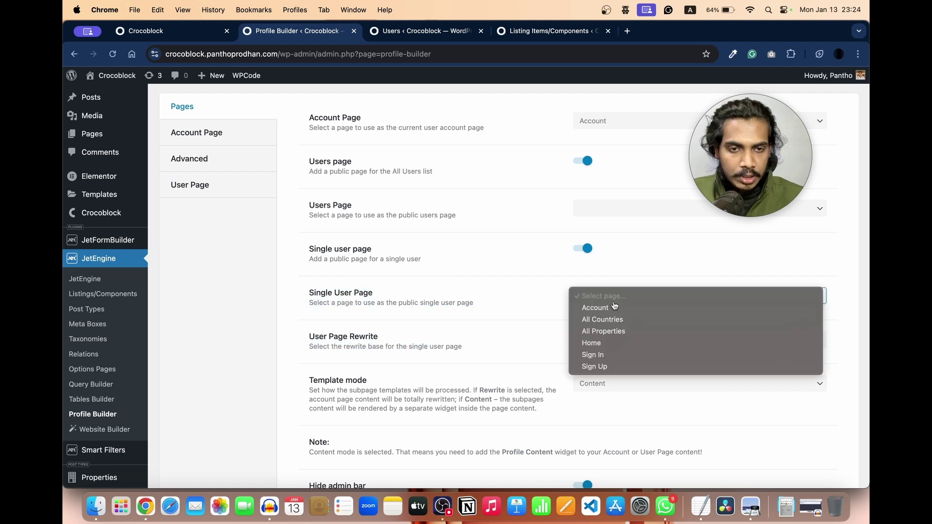
pyautogui.click(440, 325)
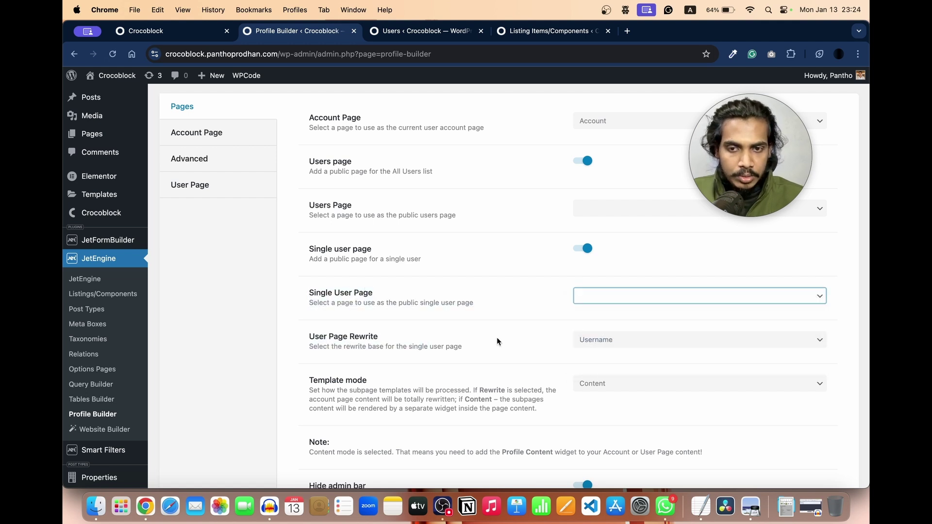
pyautogui.click(610, 339)
pyautogui.click(513, 330)
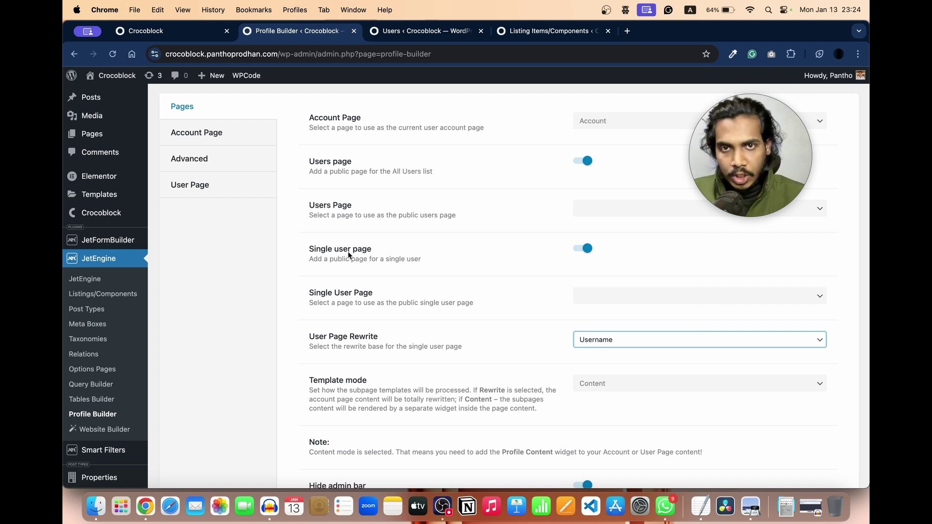
pyautogui.scroll(-5, 364, 254)
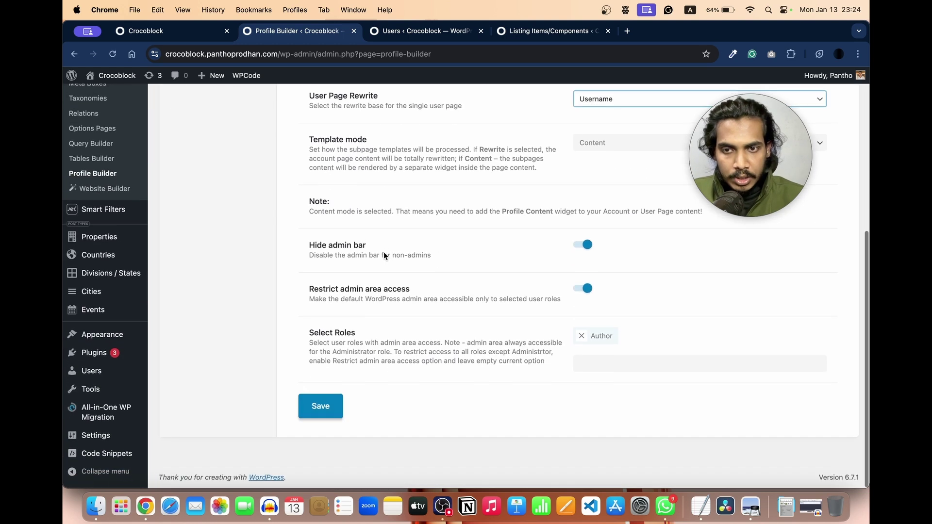
pyautogui.click(323, 406)
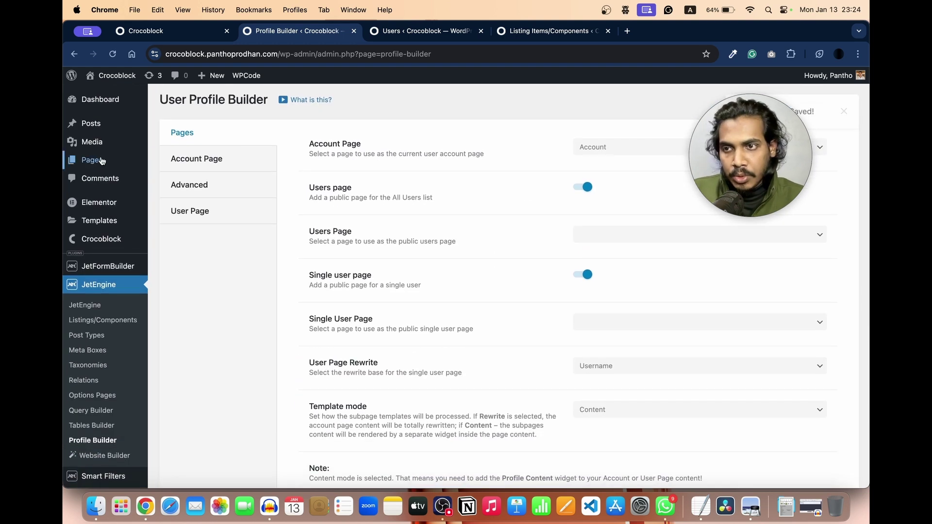
# Step: Create and publish a new page titled "All Agents" and open it for editing with Elementor
pyautogui.moveTo(102, 161)
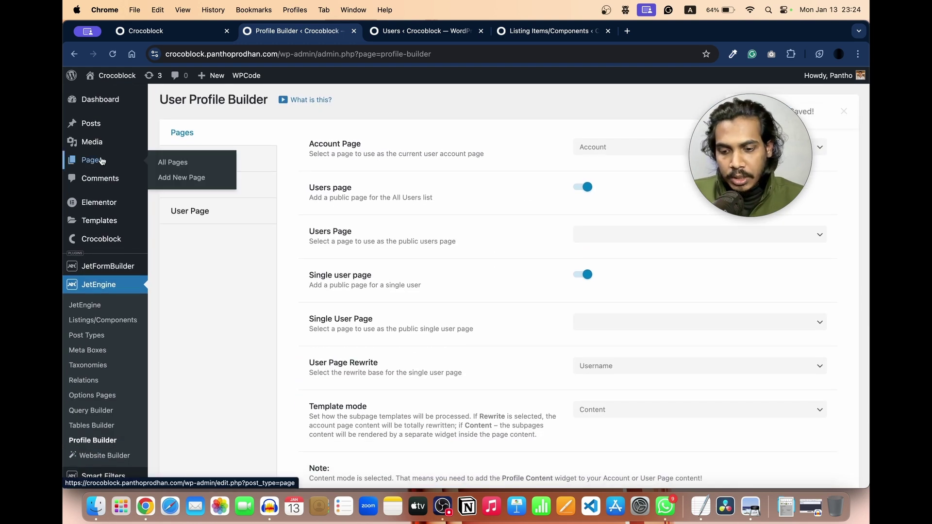
pyautogui.keyDown('super'); pyautogui.click(180, 182); pyautogui.keyUp('super')
pyautogui.click(440, 32)
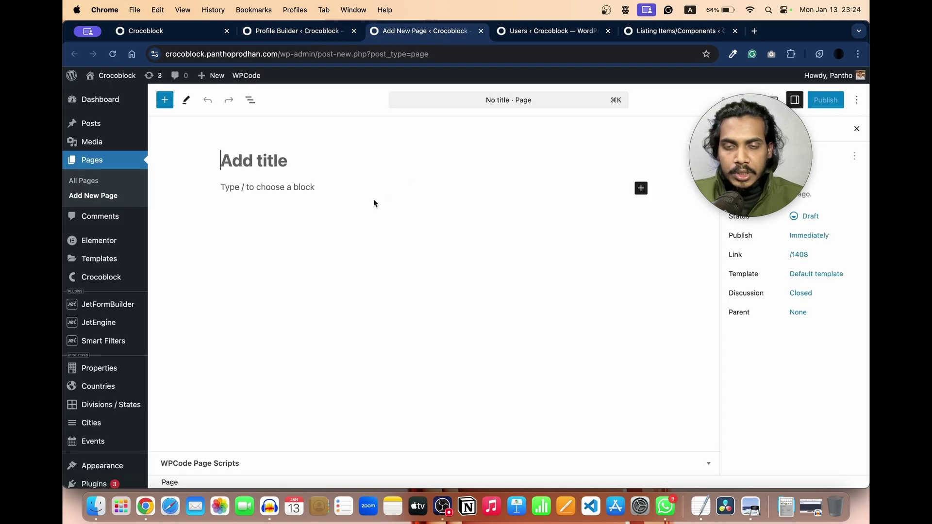
pyautogui.write('All')
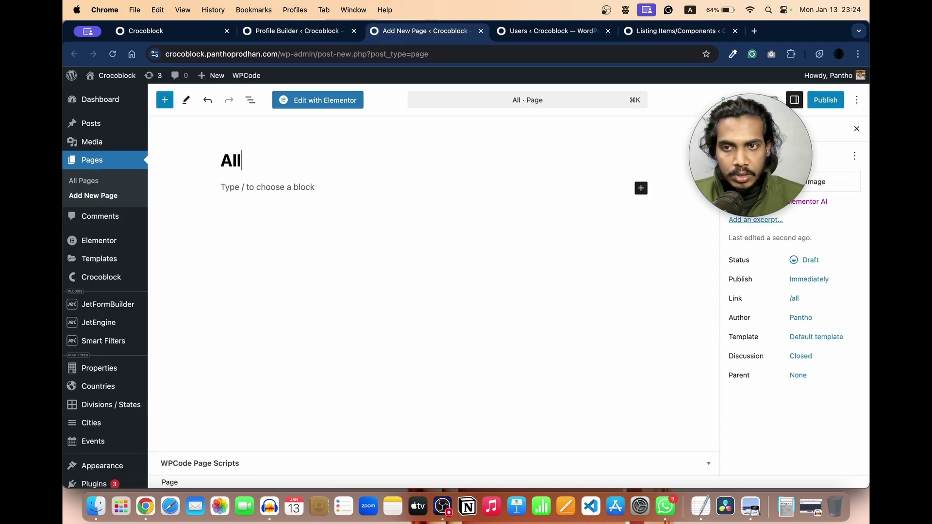
pyautogui.write(' Agents')
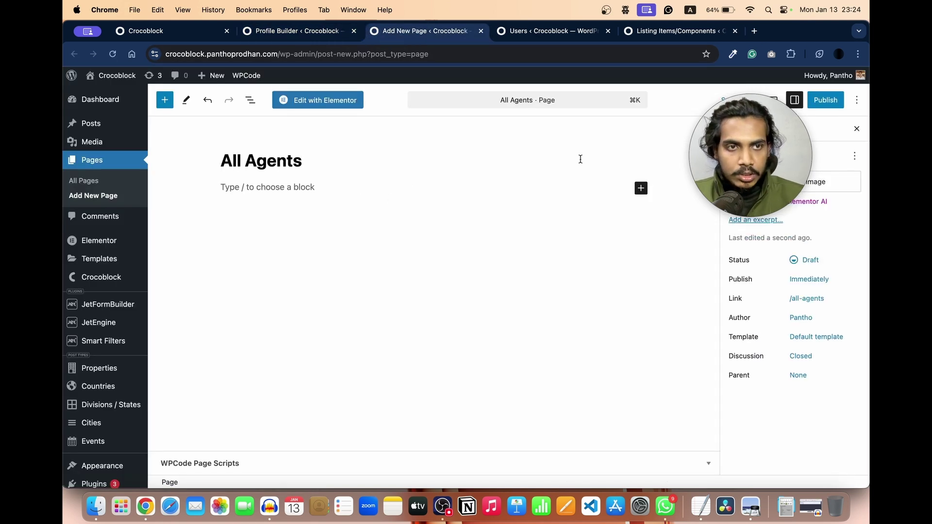
pyautogui.click(822, 102)
pyautogui.click(826, 101)
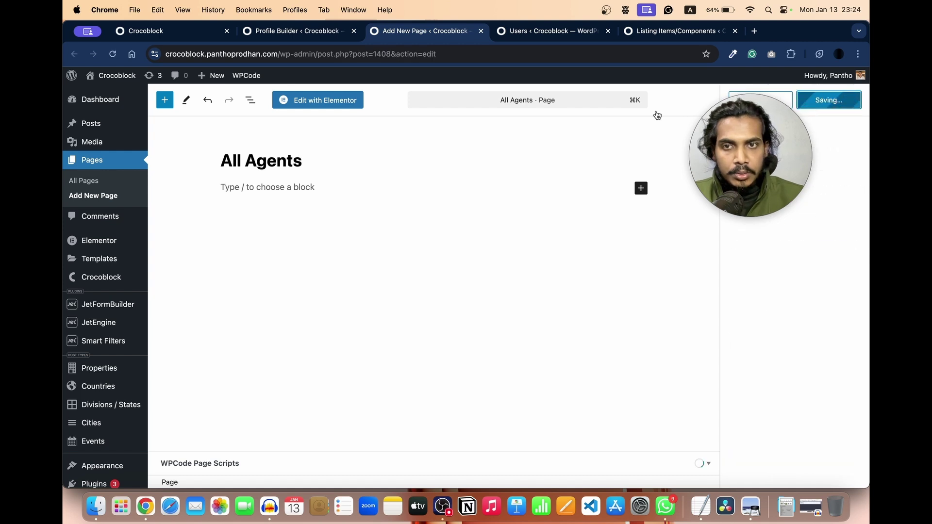
pyautogui.click(339, 100)
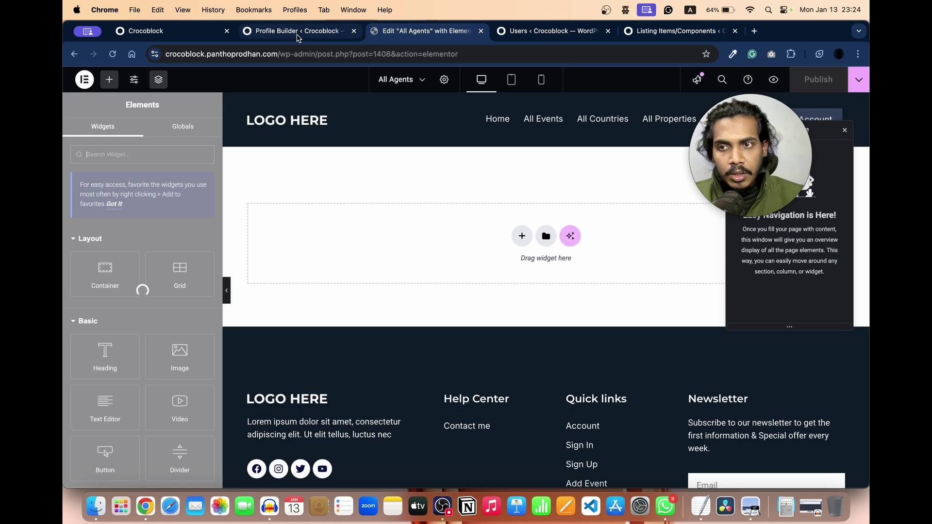
# Step: Create and publish another new page titled "Sinlge Agent" and open it for editing with Elementor
pyautogui.click(298, 35)
pyautogui.moveTo(92, 160)
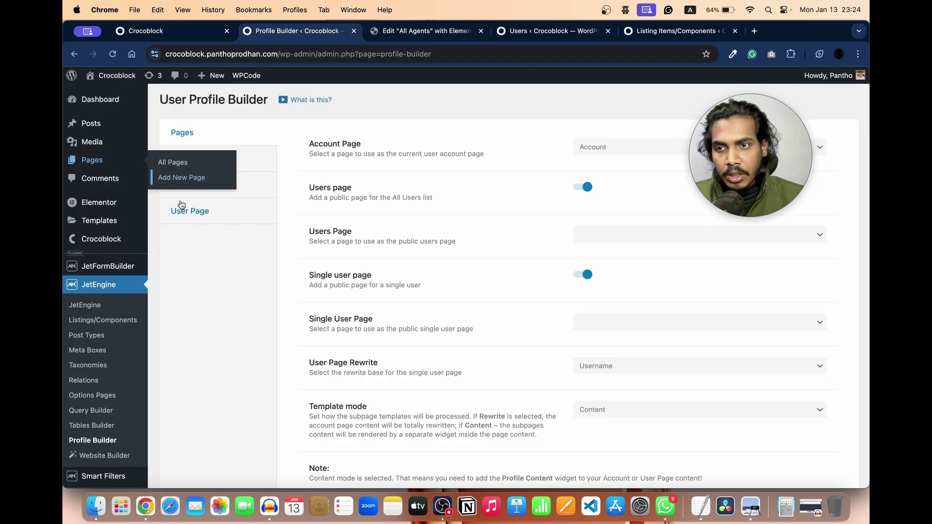
pyautogui.keyDown('super'); pyautogui.click(197, 178); pyautogui.keyUp('super')
pyautogui.click(495, 31)
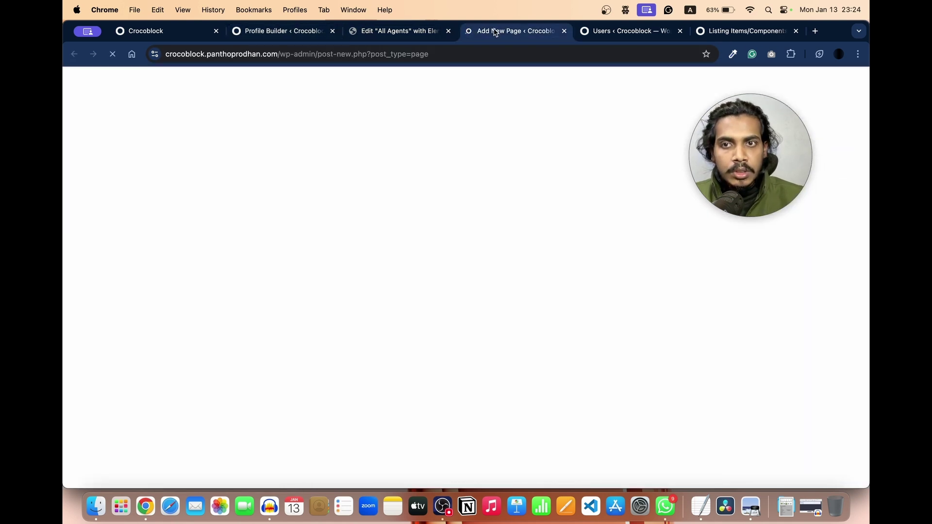
pyautogui.write('Sin')
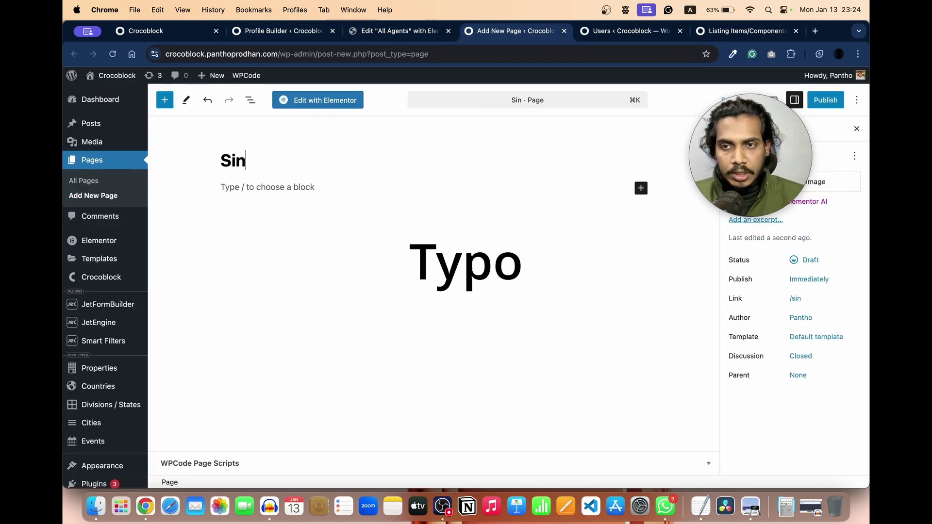
pyautogui.write('lge P Agent')
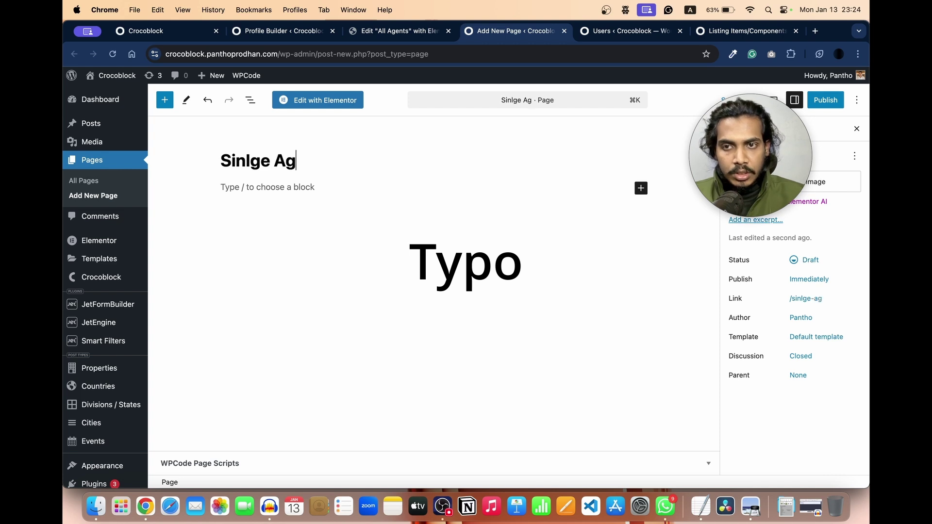
pyautogui.click(825, 100)
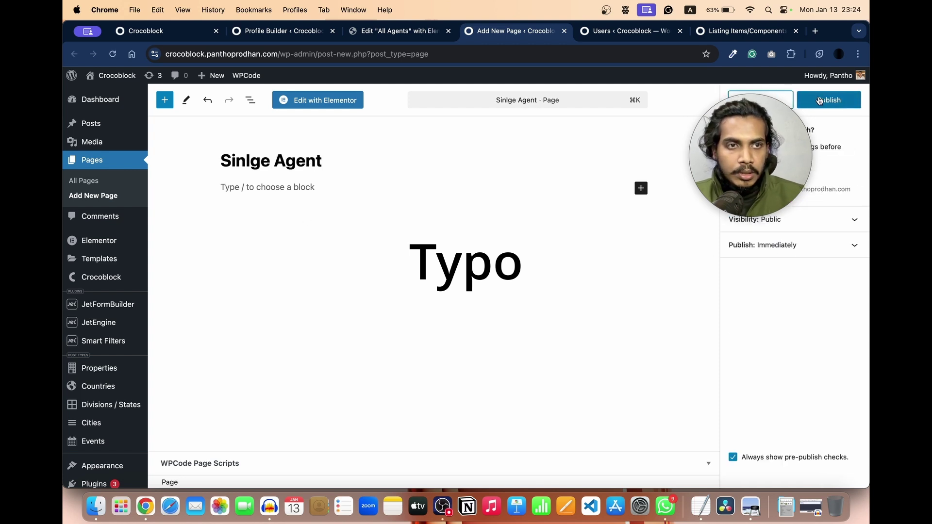
pyautogui.click(826, 100)
pyautogui.click(328, 105)
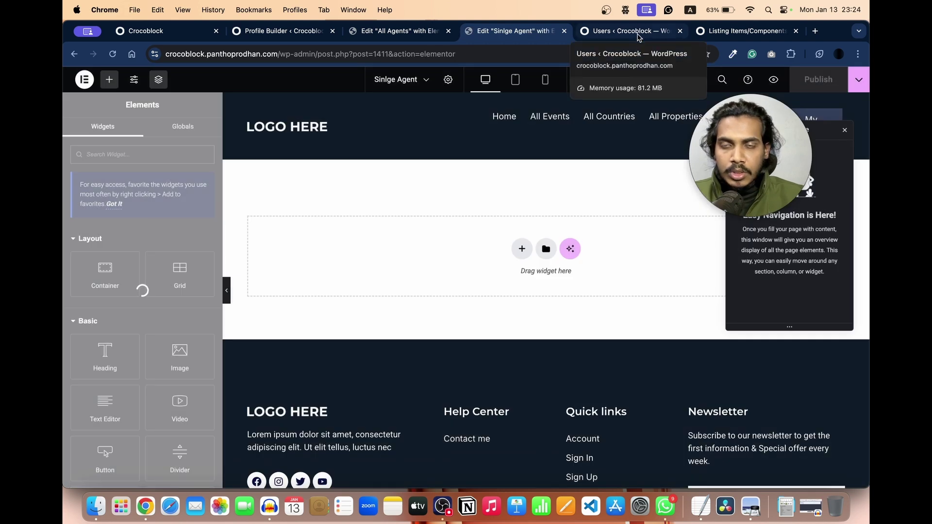
# Step: Review the list of users with the Agent role and examine the first agent's profile, including the User Info profile photo field
pyautogui.click(631, 31)
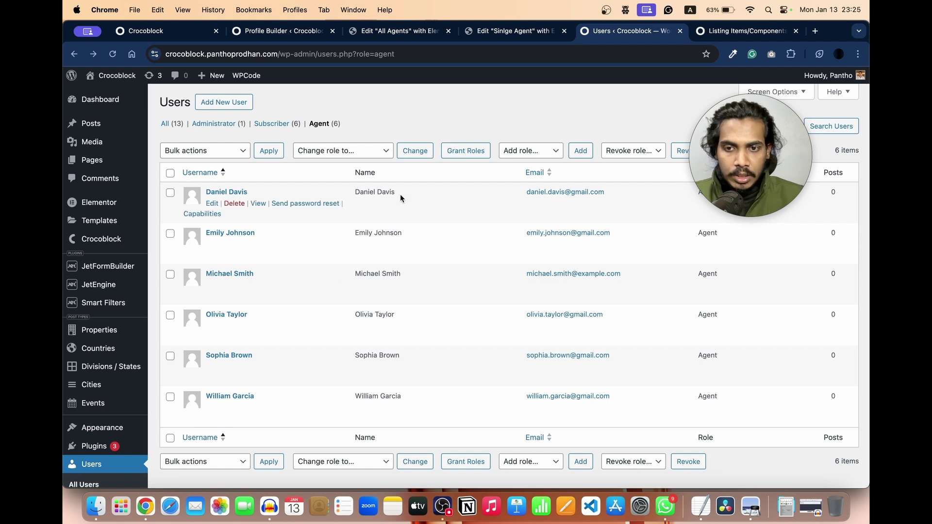
pyautogui.scroll(-2, 333, 316)
pyautogui.scroll(2, 333, 316)
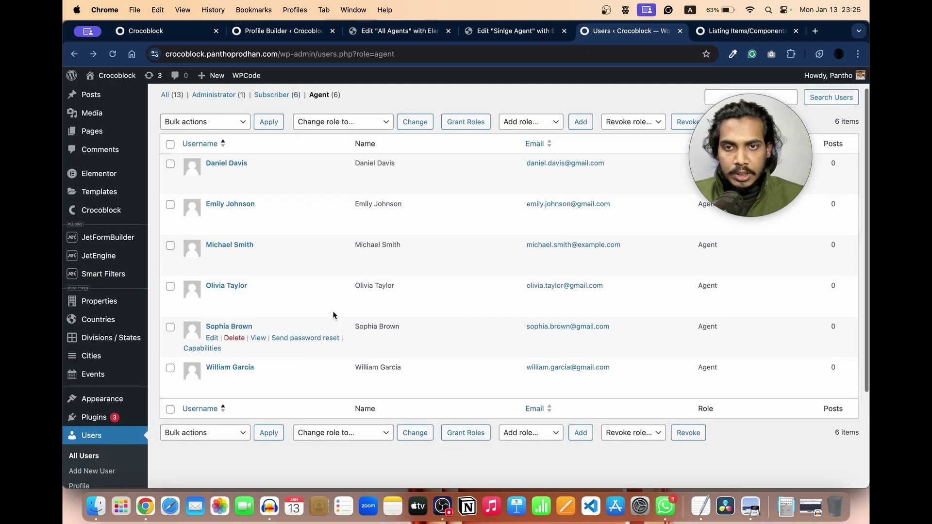
pyautogui.click(213, 204)
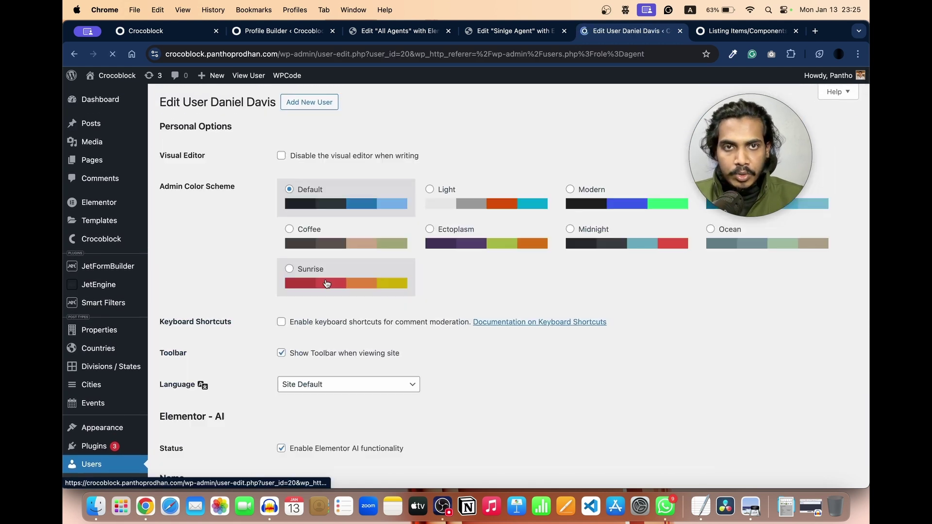
pyautogui.scroll(-10, 342, 289)
pyautogui.scroll(-10, 342, 289)
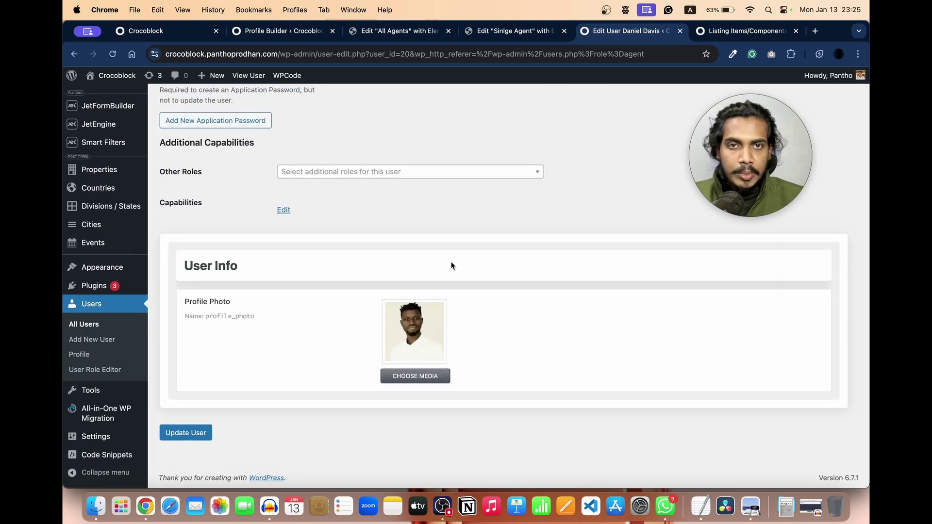
pyautogui.scroll(5, 451, 266)
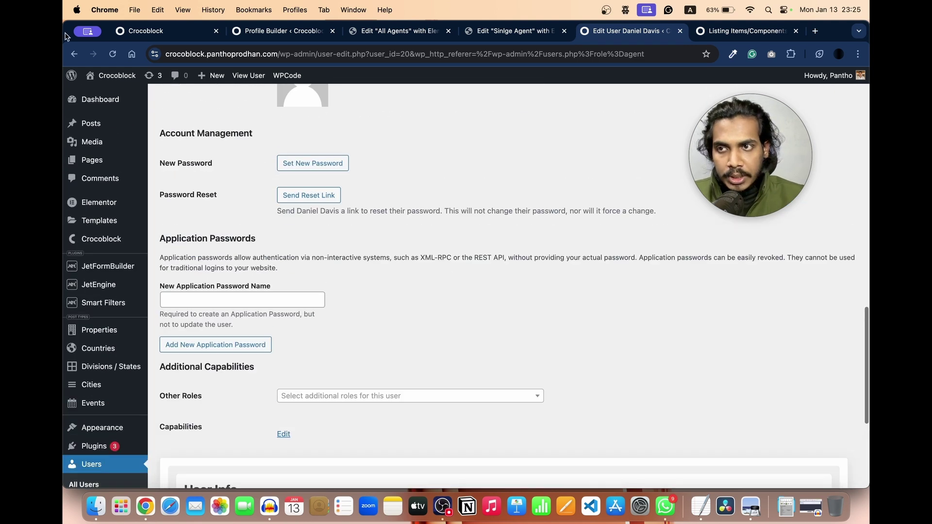
pyautogui.press('super+bracketleft')
# Step: Reload the Profile Builder settings and set the public Users Page to All Agents
pyautogui.click(231, 34)
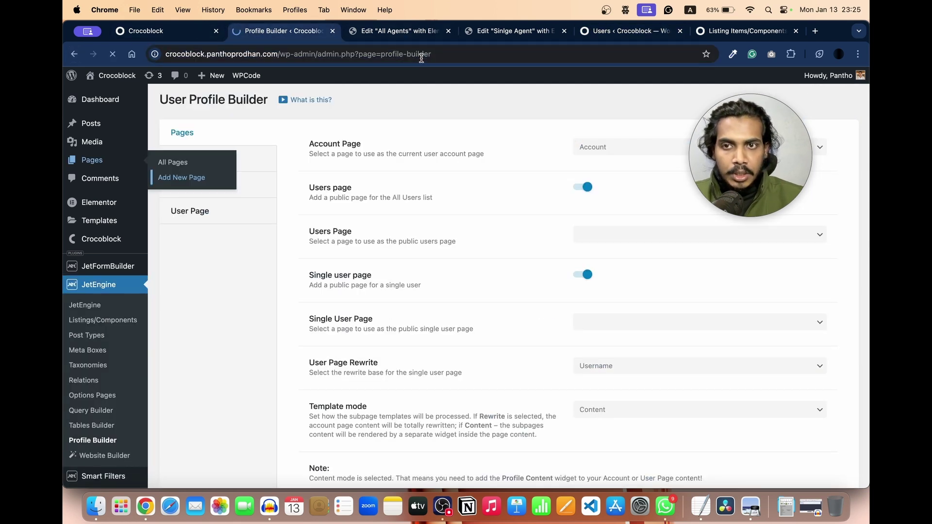
pyautogui.scroll(-1, 493, 196)
pyautogui.scroll(-2, 492, 197)
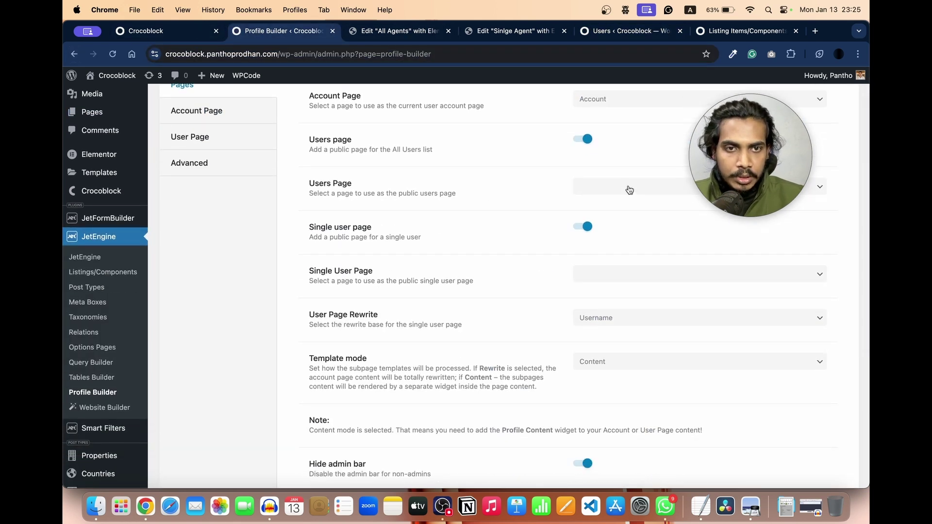
pyautogui.click(628, 187)
pyautogui.click(602, 210)
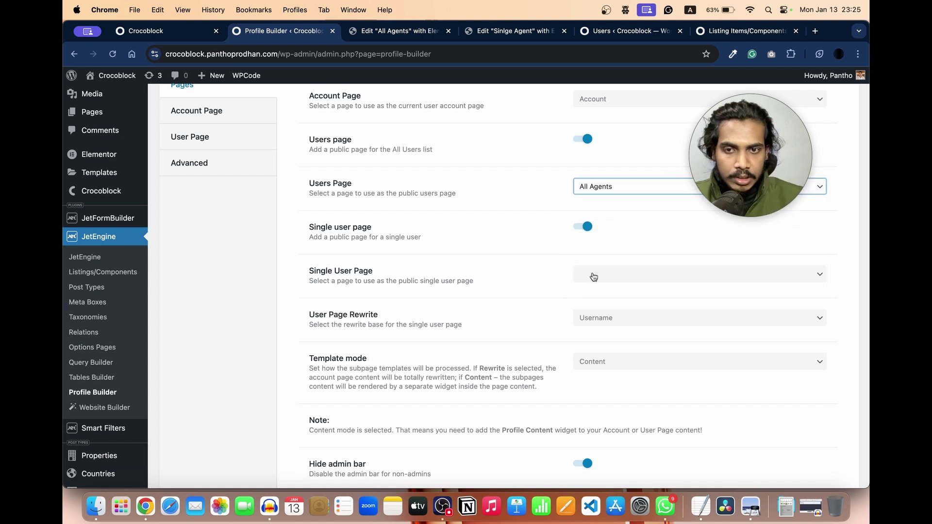
# Step: Set the Single User Page to Sinlge Agent and save the Profile Builder settings
pyautogui.click(613, 270)
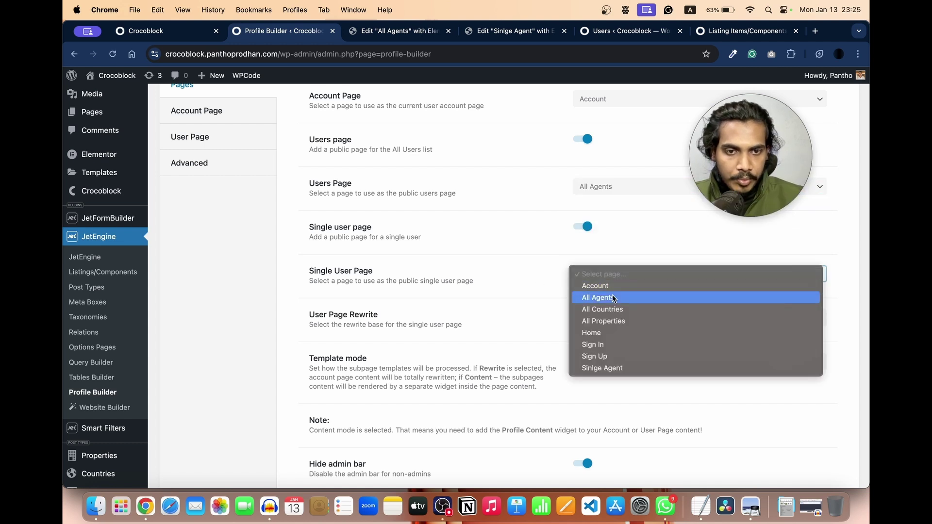
pyautogui.click(598, 368)
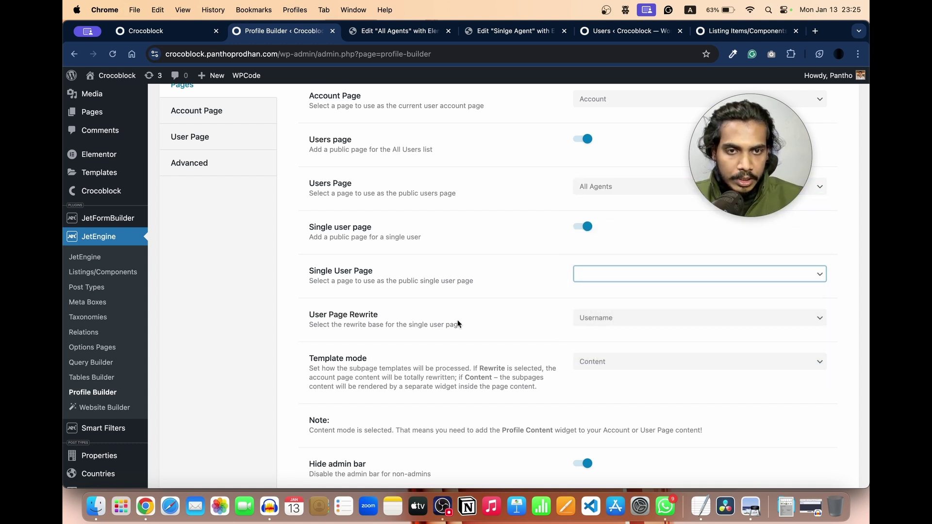
pyautogui.scroll(-5, 457, 320)
pyautogui.click(328, 439)
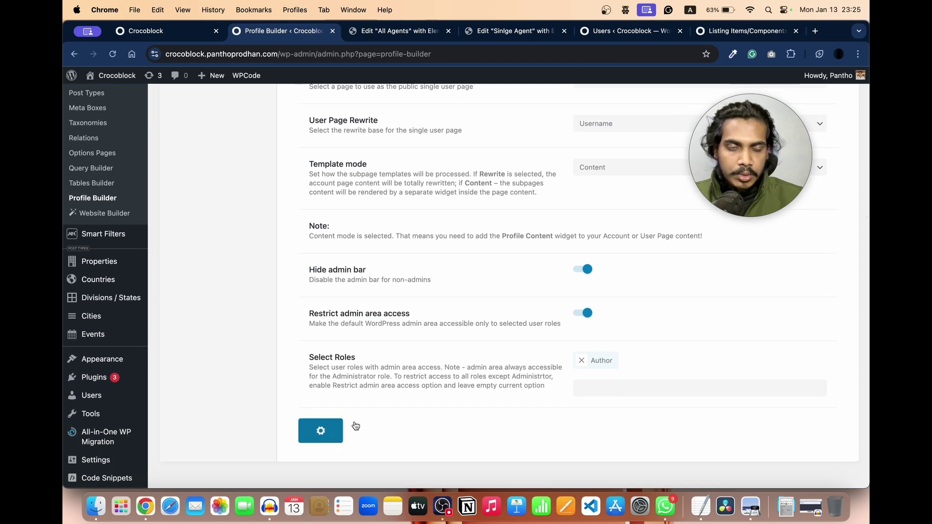
pyautogui.scroll(3, 535, 197)
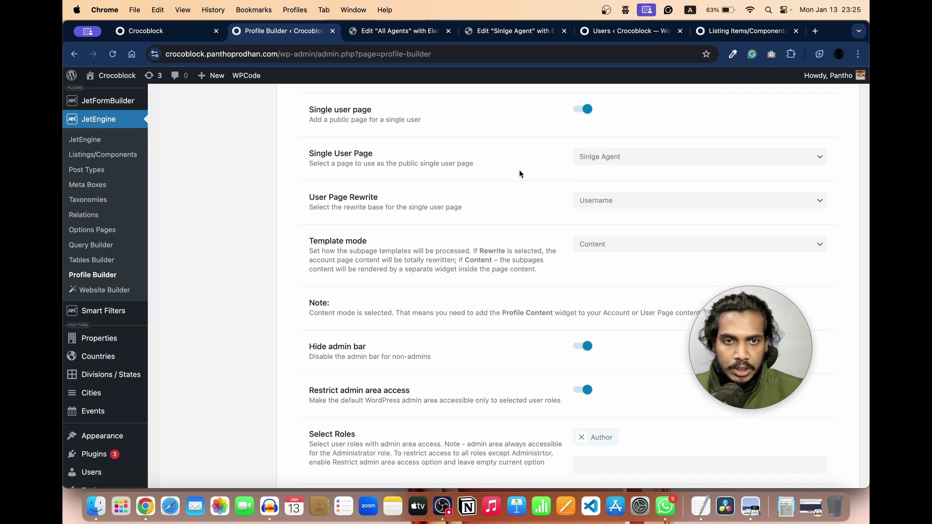
pyautogui.scroll(5, 483, 163)
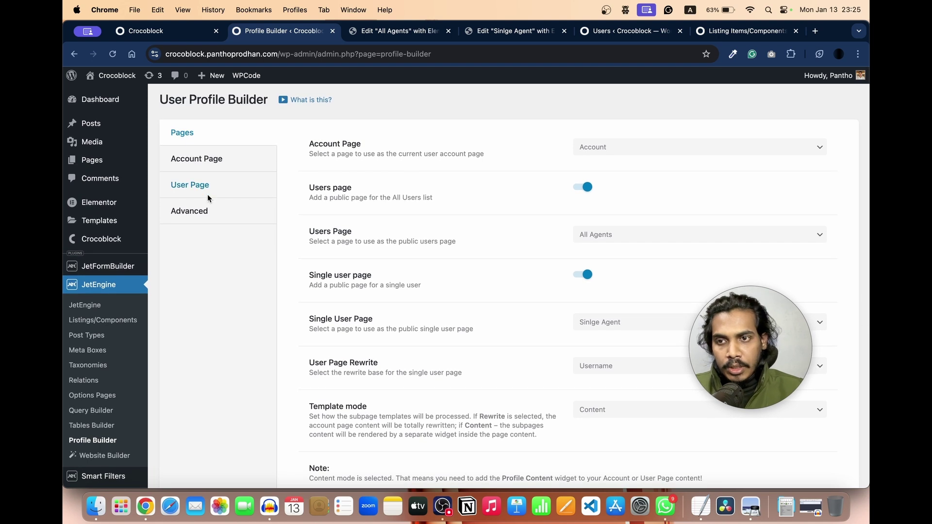
# Step: Examine the User Page settings in Profile Builder, including the SEO fields and the options of the Main subpage
pyautogui.click(205, 186)
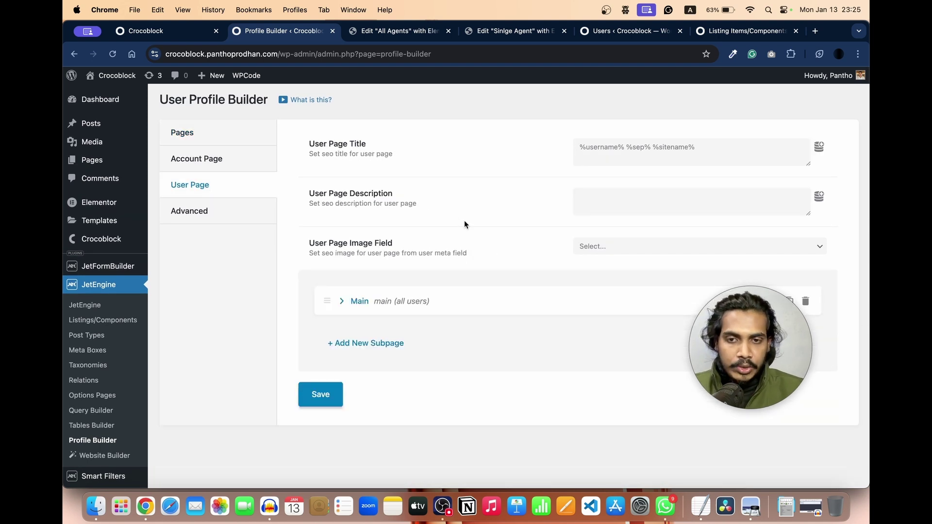
pyautogui.scroll(-1, 462, 220)
pyautogui.moveTo(295, 132); pyautogui.dragTo(486, 231)
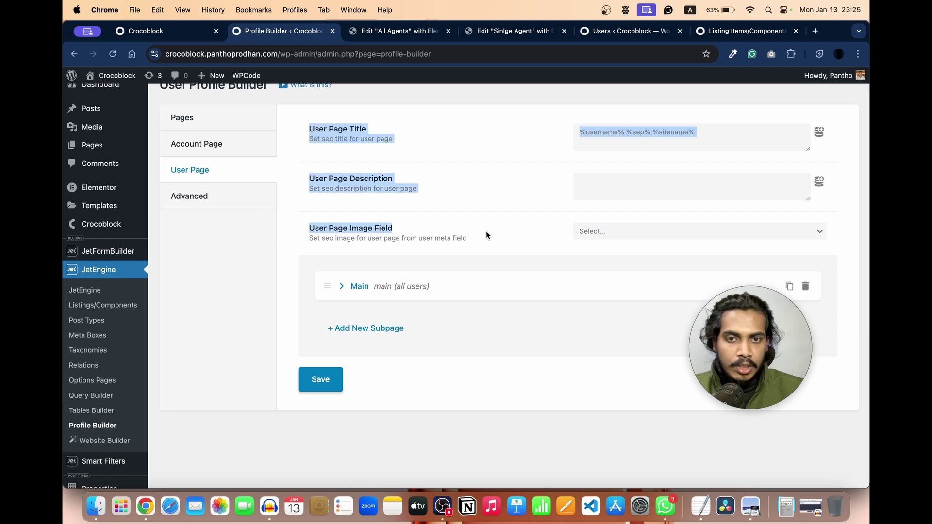
pyautogui.scroll(-5, 485, 231)
pyautogui.click(399, 219)
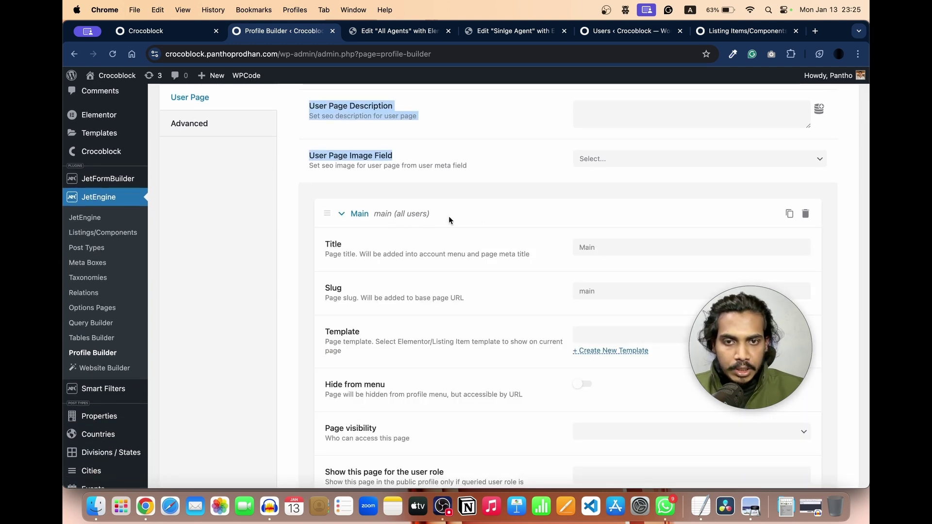
pyautogui.click(464, 245)
pyautogui.click(423, 218)
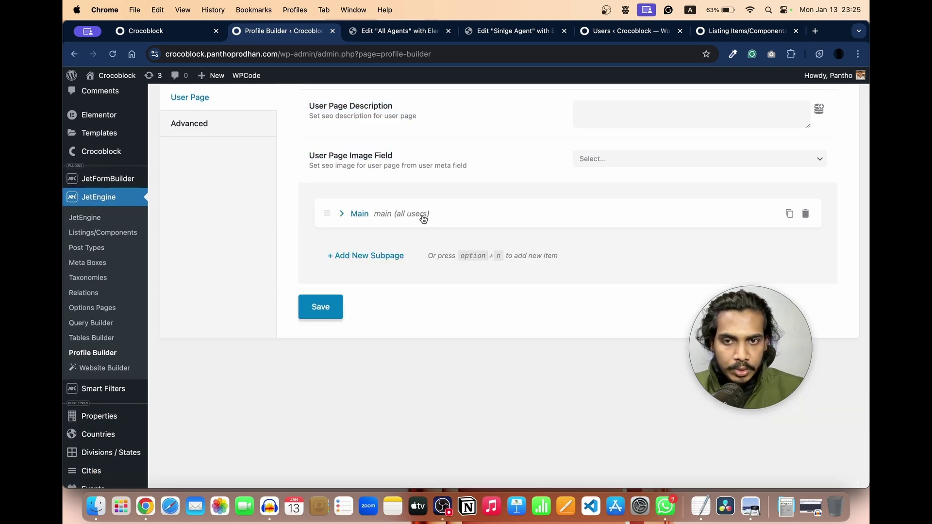
pyautogui.scroll(4, 423, 219)
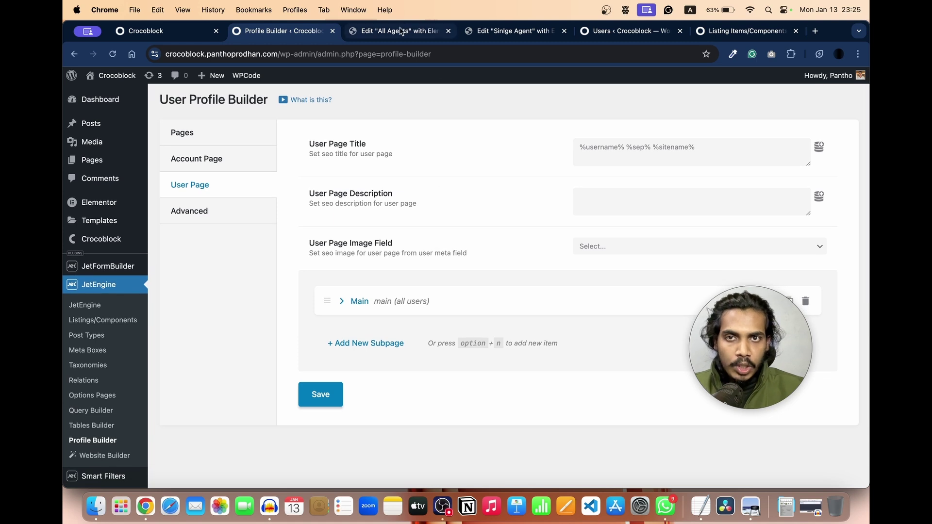
# Step: Add a container to the All Agents page and paste the copied "All Agents" heading into it
pyautogui.click(401, 32)
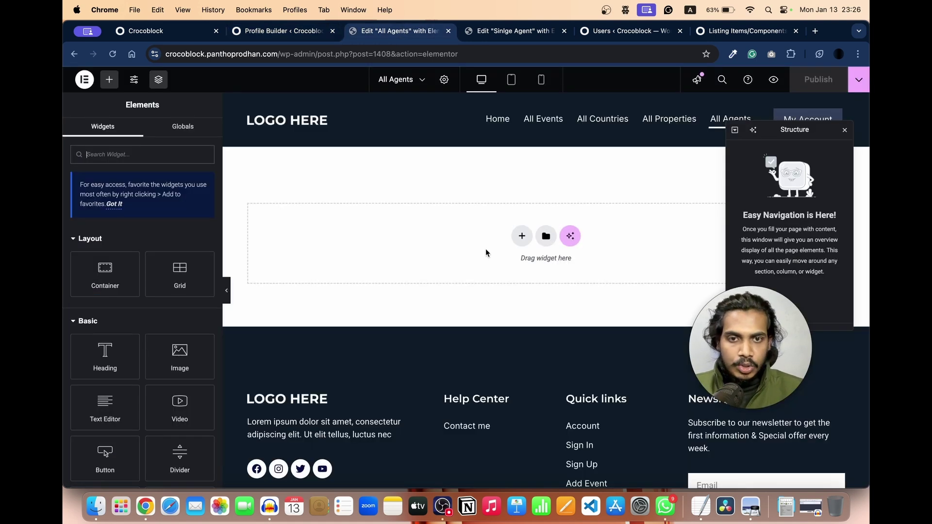
pyautogui.click(111, 286)
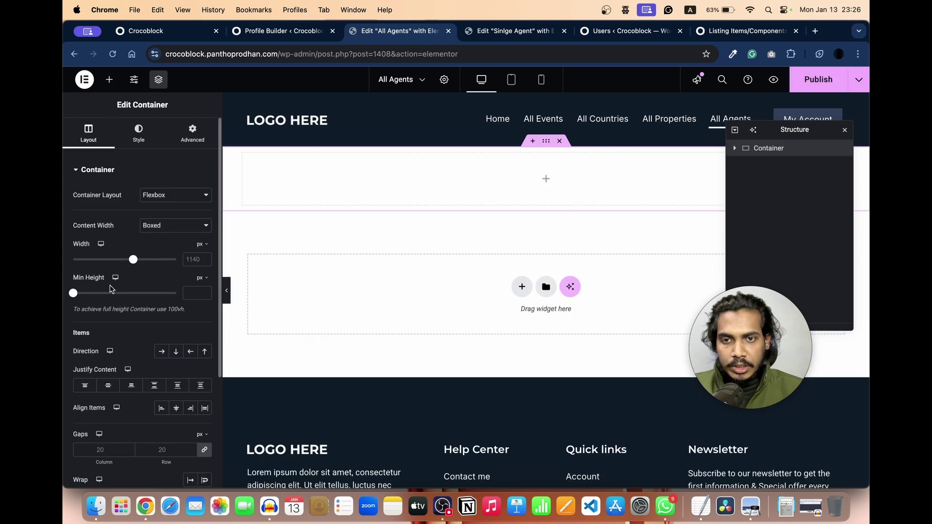
pyautogui.press('super+v')
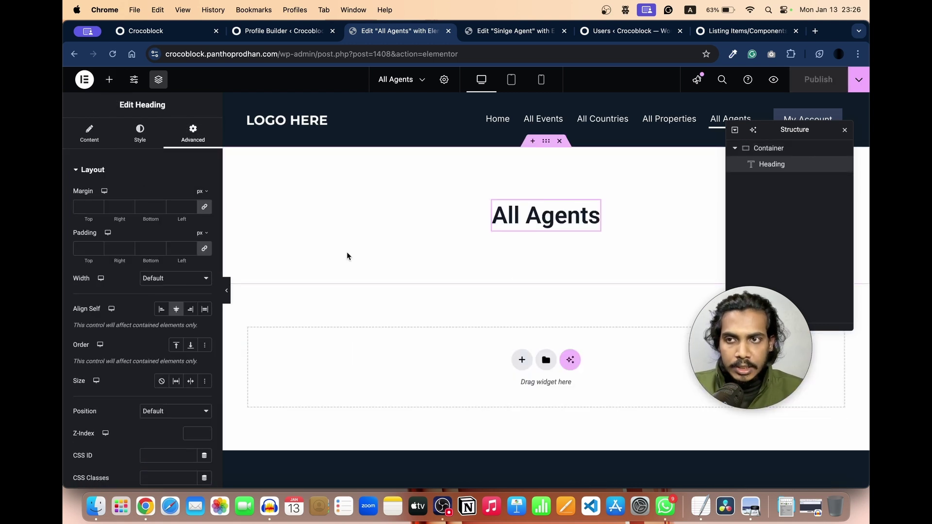
# Step: Open the Agent Listing – Users listing item with Elementor and examine its profile photo and e-mail dynamic widgets
pyautogui.click(724, 33)
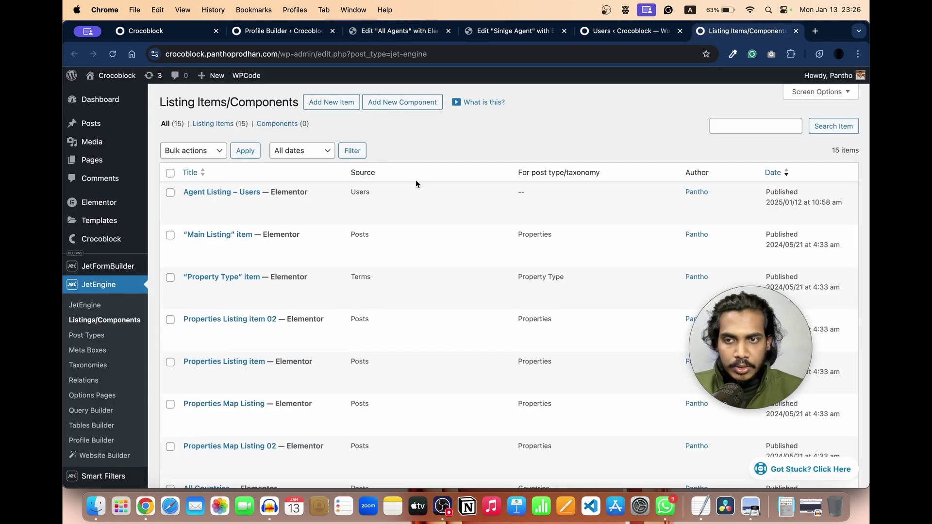
pyautogui.moveTo(207, 220)
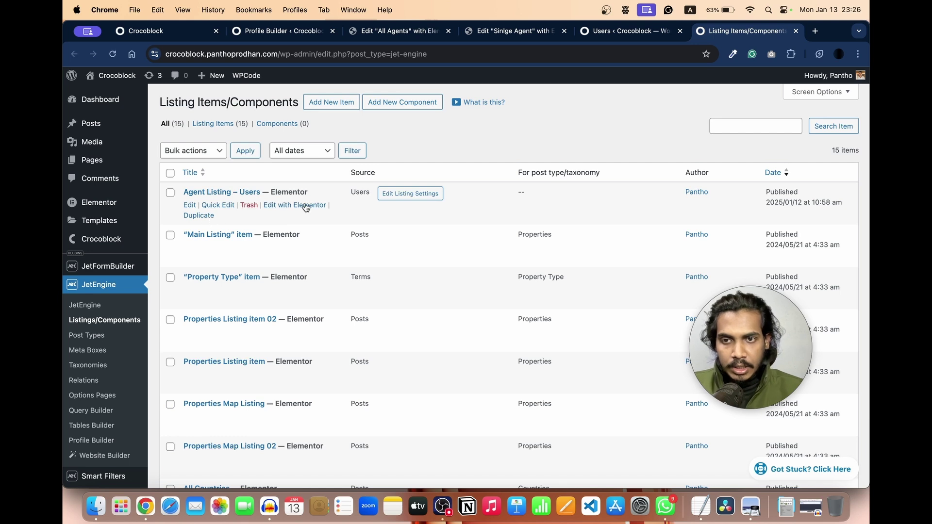
pyautogui.keyDown('super'); pyautogui.click(305, 208); pyautogui.keyUp('super')
pyautogui.click(753, 35)
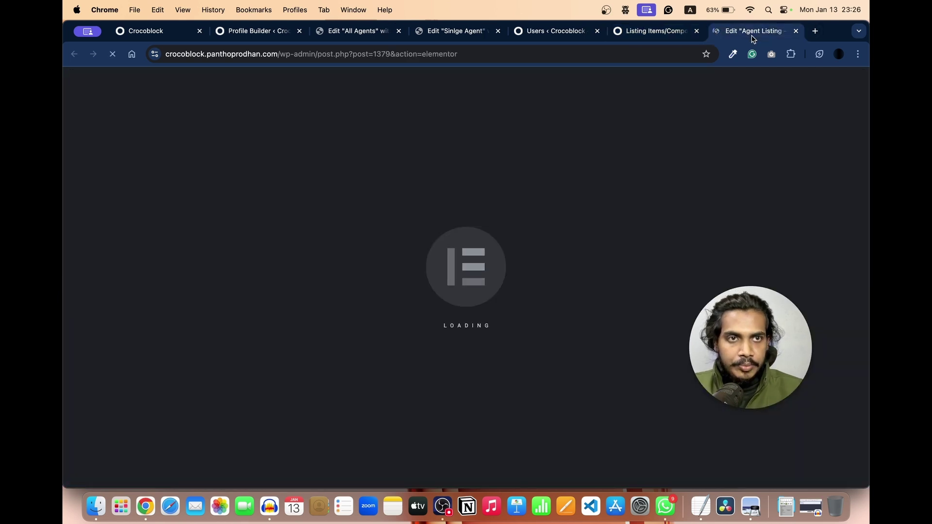
pyautogui.click(562, 162)
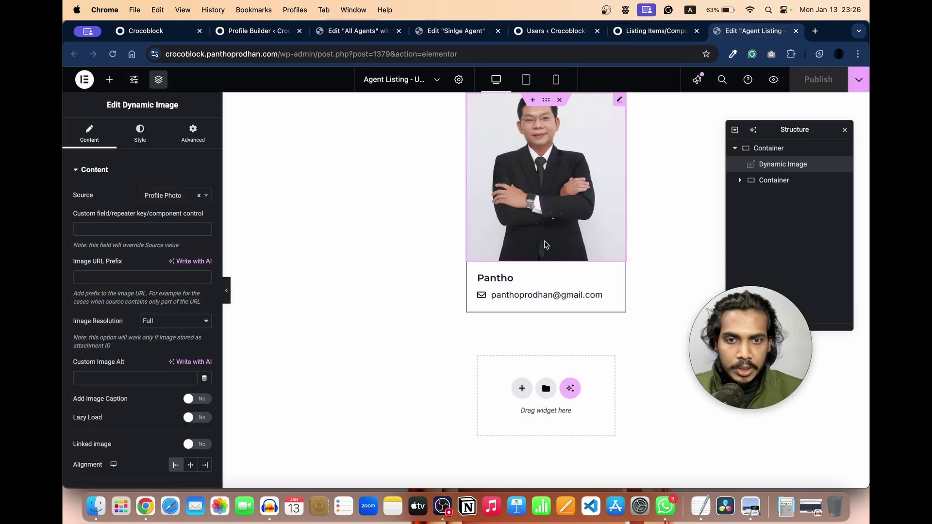
pyautogui.click(519, 296)
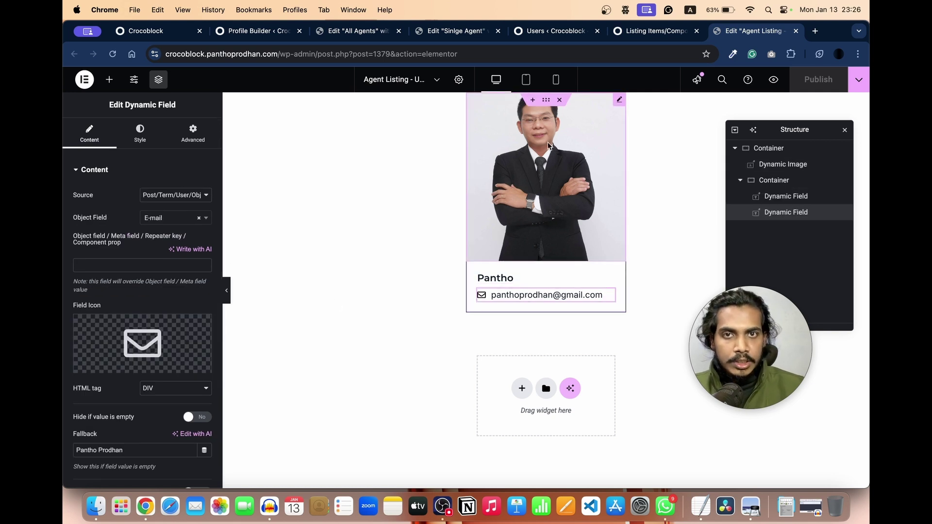
# Step: Add a Listing Grid below the heading on the All Agents page and set its listing to Agent Listing - Users
pyautogui.click(357, 30)
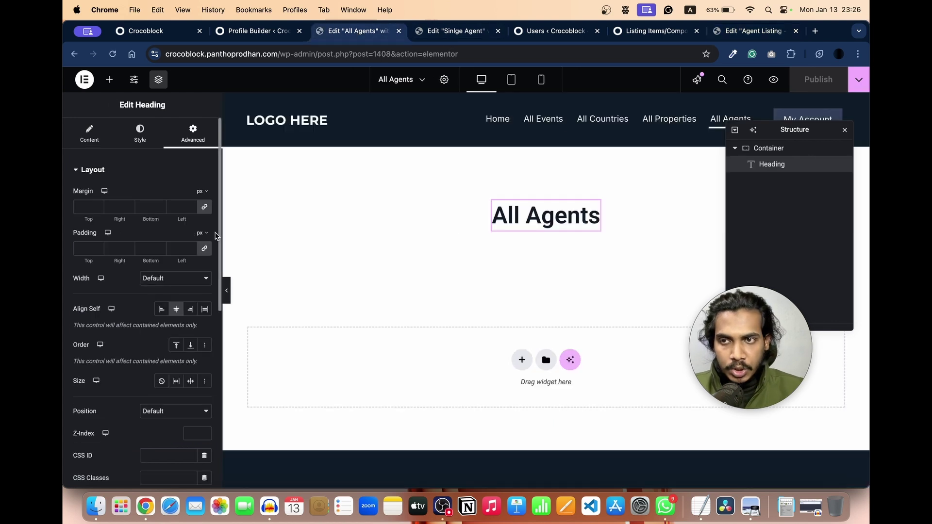
pyautogui.click(111, 80)
pyautogui.click(175, 196)
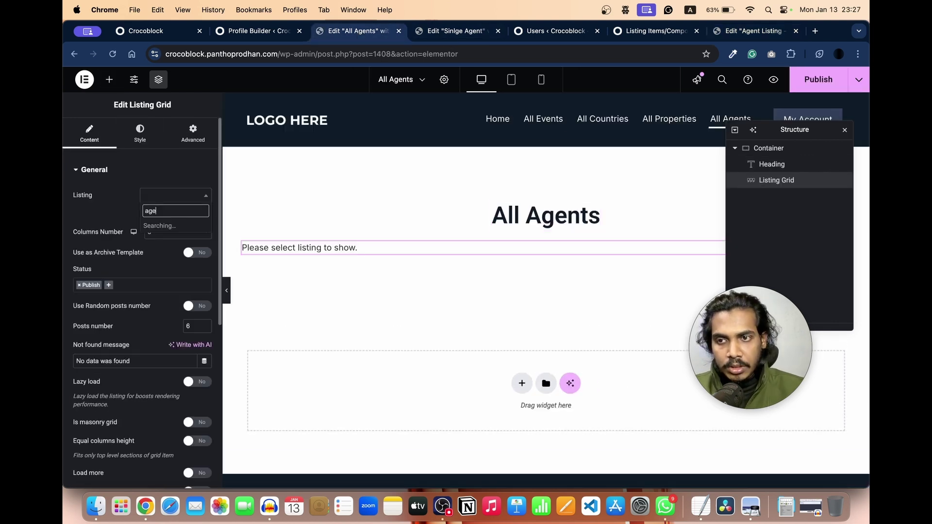
pyautogui.click(175, 226)
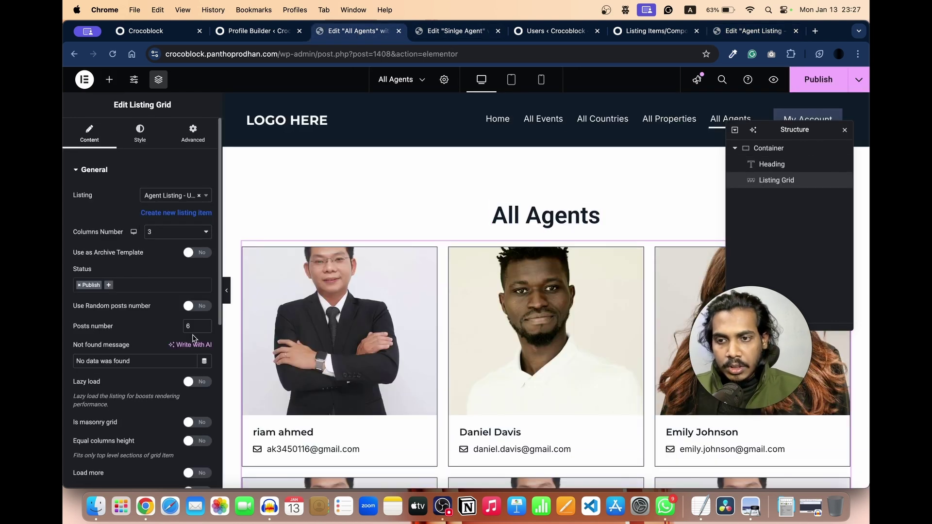
# Step: Set the Listing Grid's posts number to 9, enable Load more with Infinite Scroll, and publish the All Agents page
pyautogui.write('9')
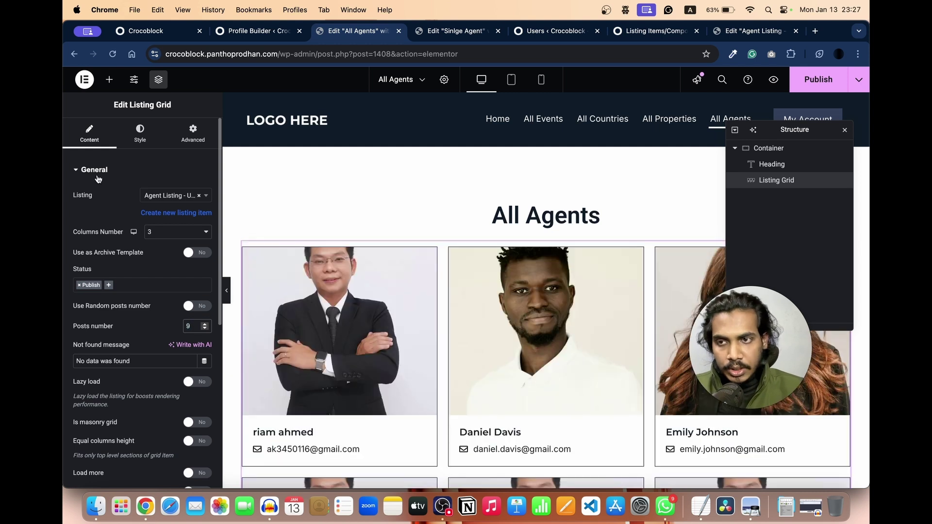
pyautogui.scroll(-10, 122, 219)
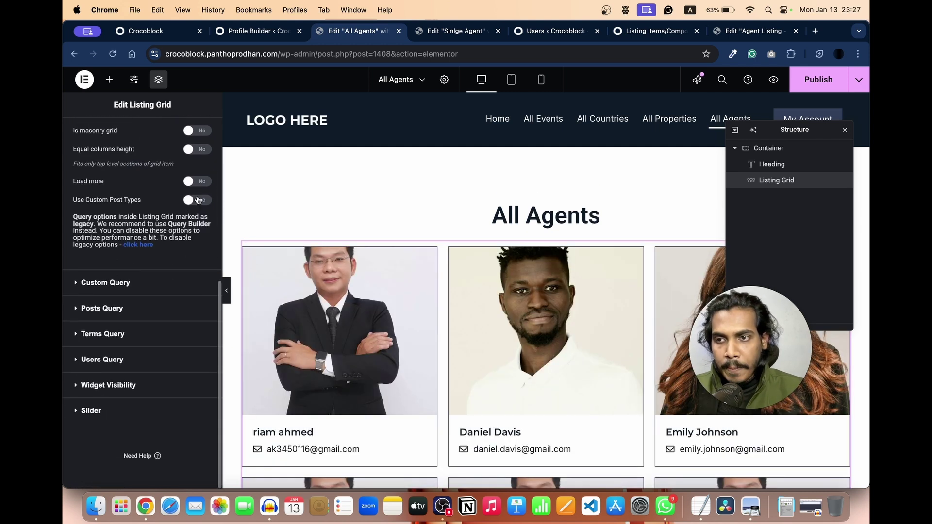
pyautogui.click(195, 183)
pyautogui.click(172, 207)
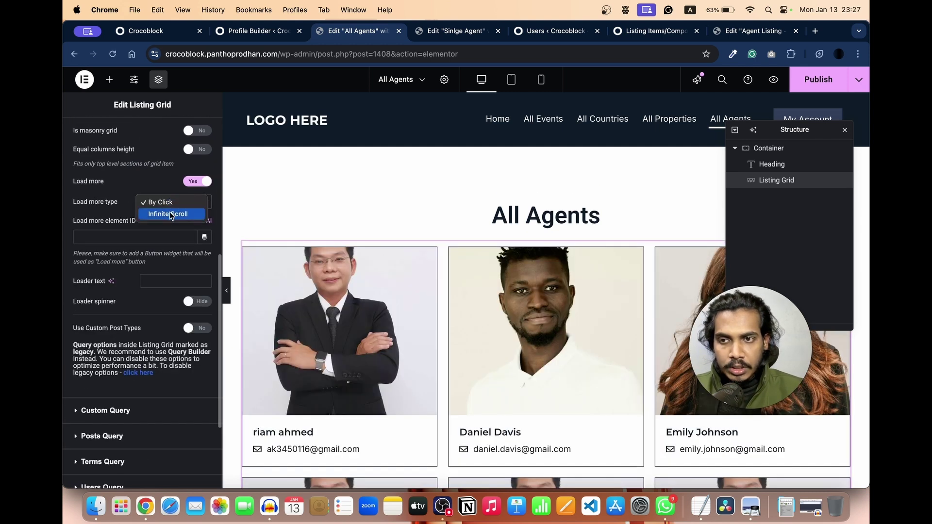
pyautogui.click(170, 214)
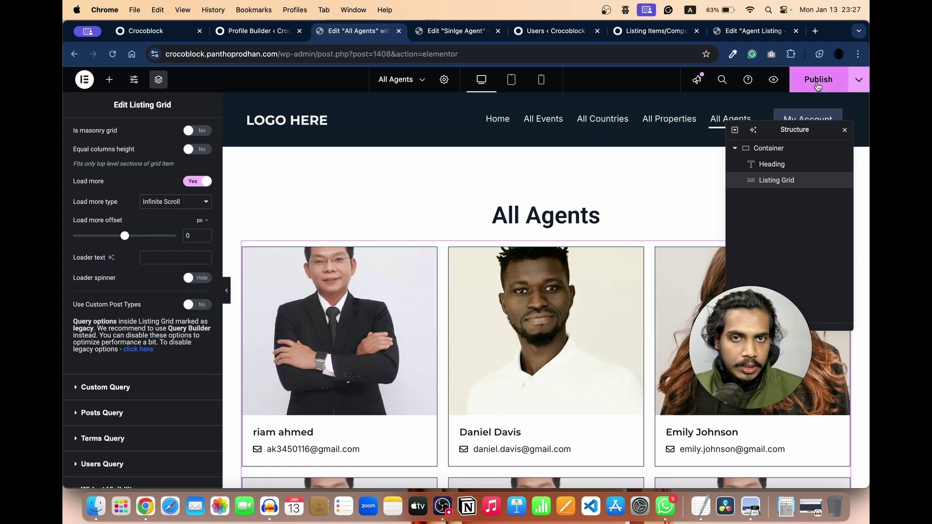
pyautogui.click(818, 81)
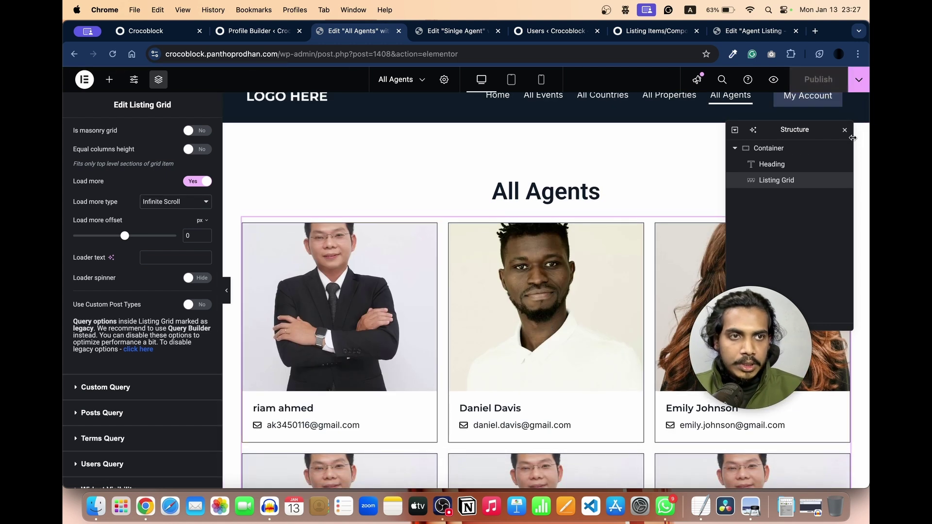
# Step: View the published All Agents page and compare its listed users with the users holding the Agent role
pyautogui.click(859, 79)
pyautogui.click(820, 165)
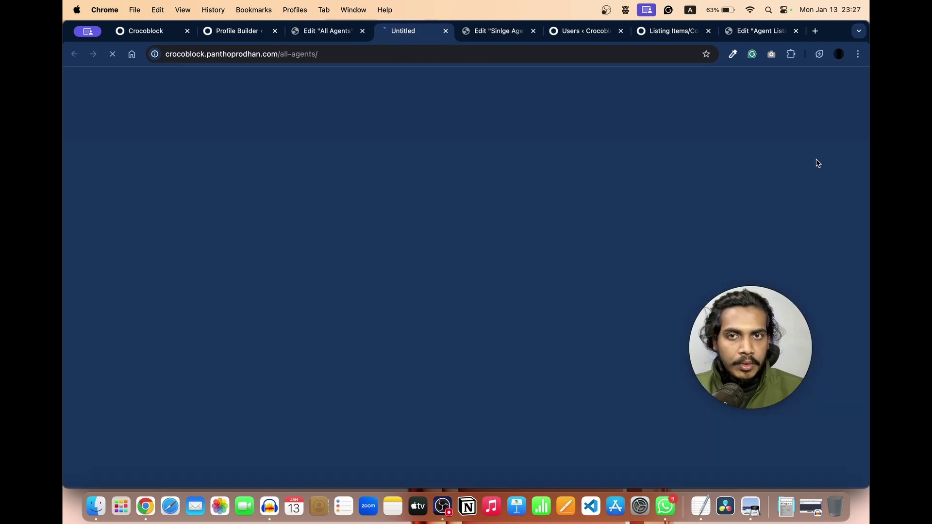
pyautogui.scroll(-10, 429, 227)
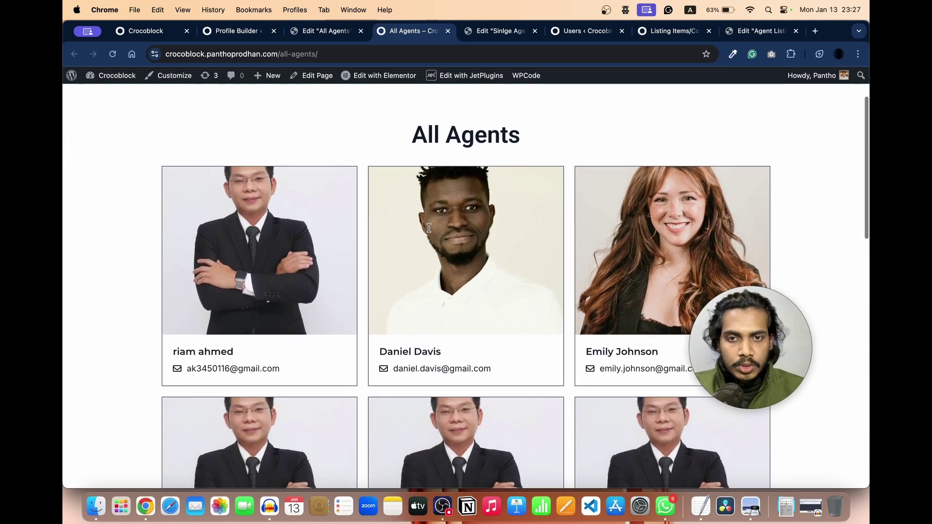
pyautogui.scroll(10, 428, 228)
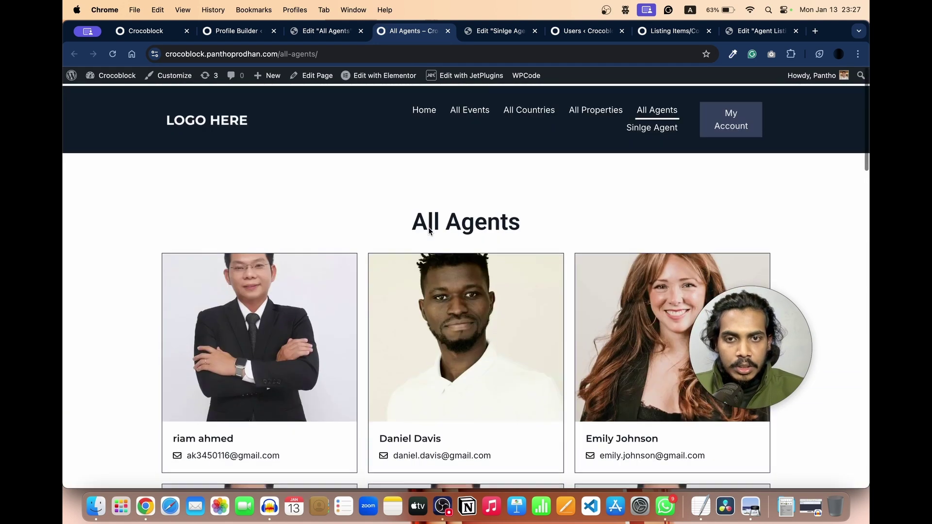
pyautogui.click(578, 32)
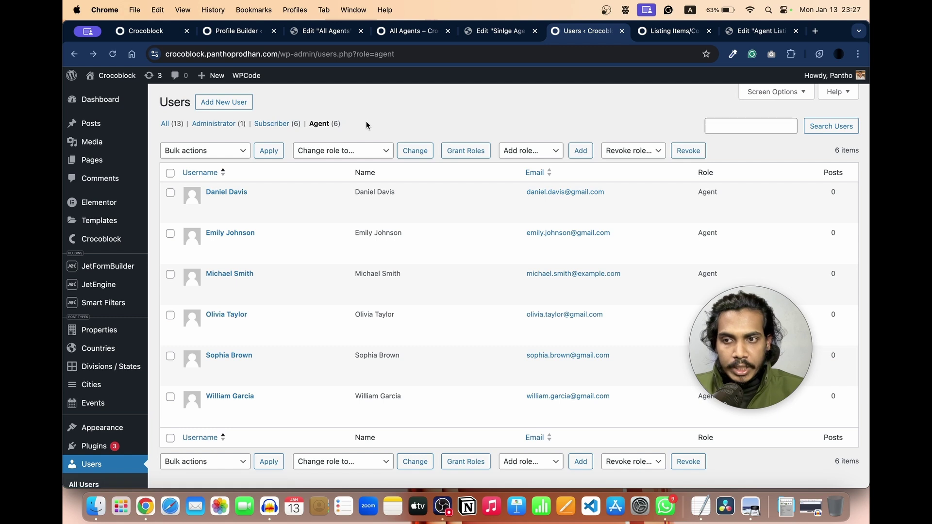
# Step: Open the All Agents - users query in Query Builder, check its Users Query type and Agent role, and update it
pyautogui.scroll(-2, 366, 123)
pyautogui.moveTo(98, 231)
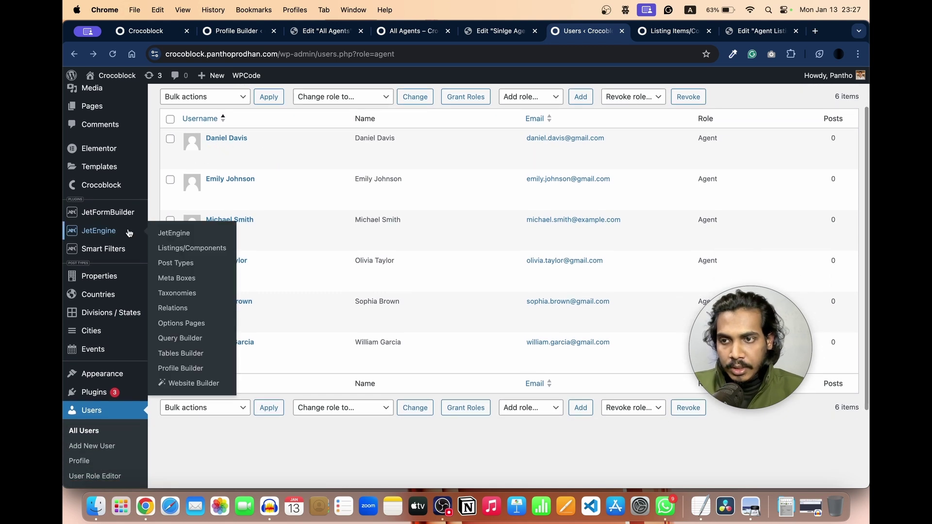
pyautogui.keyDown('super'); pyautogui.click(192, 338); pyautogui.keyUp('super')
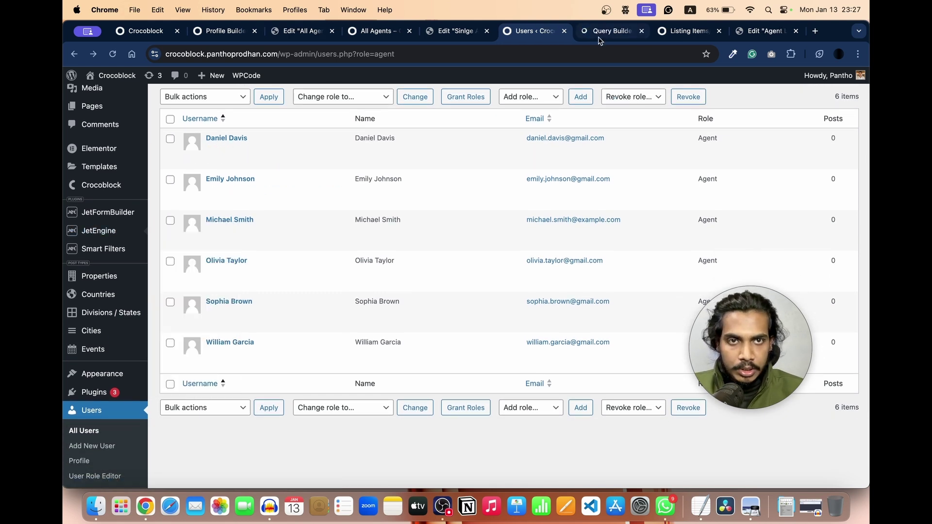
pyautogui.click(598, 35)
pyautogui.click(252, 255)
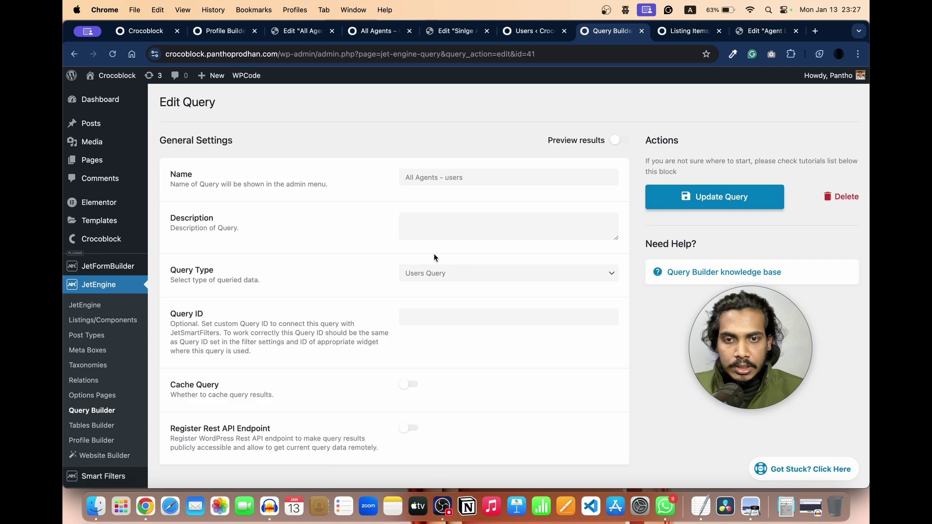
pyautogui.scroll(-3, 460, 258)
pyautogui.scroll(-2, 460, 259)
pyautogui.scroll(3, 461, 260)
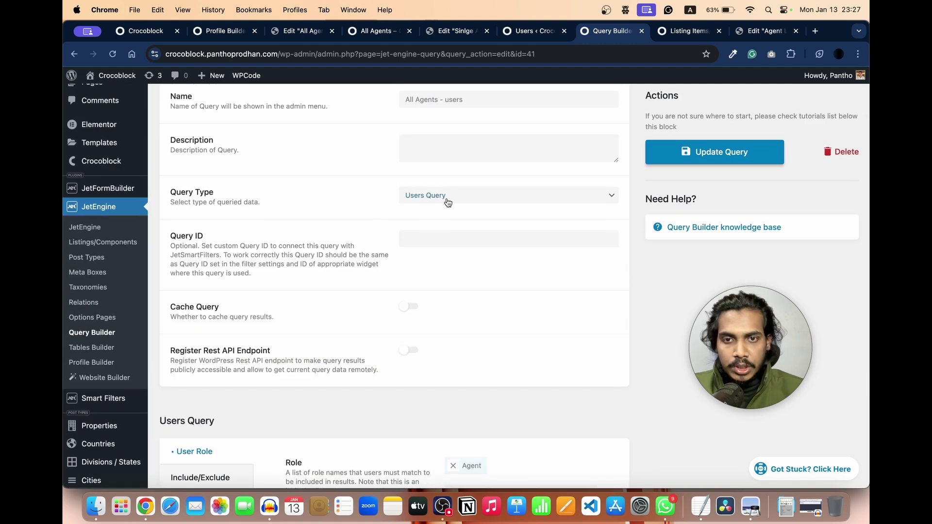
pyautogui.scroll(-5, 414, 242)
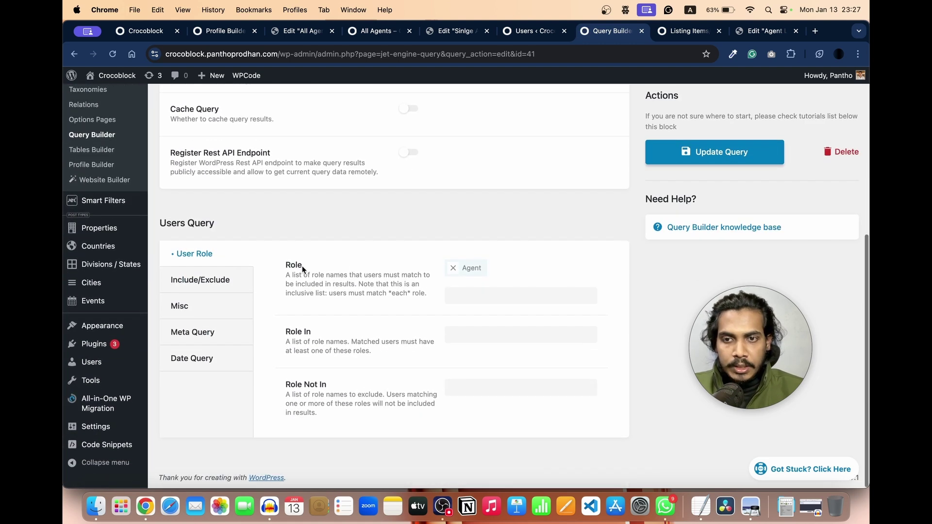
pyautogui.click(687, 157)
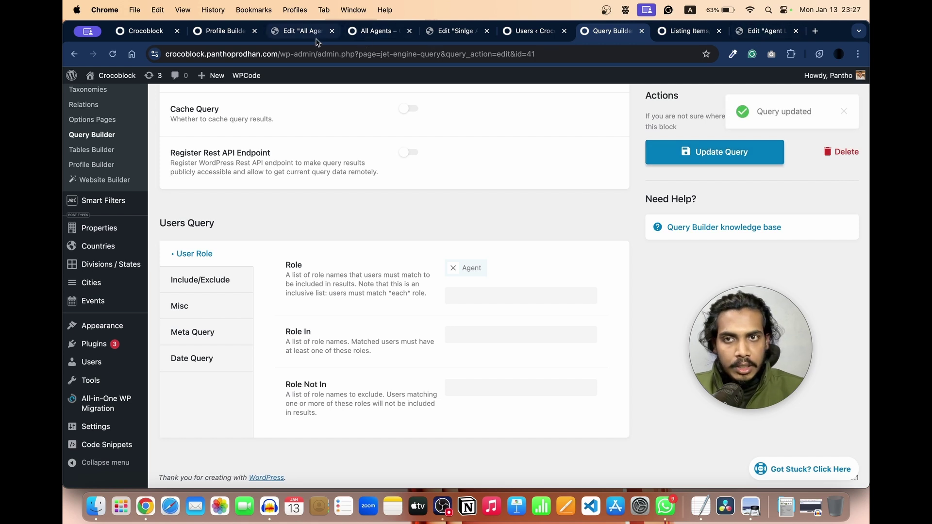
# Step: Enable the custom query on the All Agents page's Listing Grid, choose All Agents - users, and publish the page
pyautogui.click(301, 31)
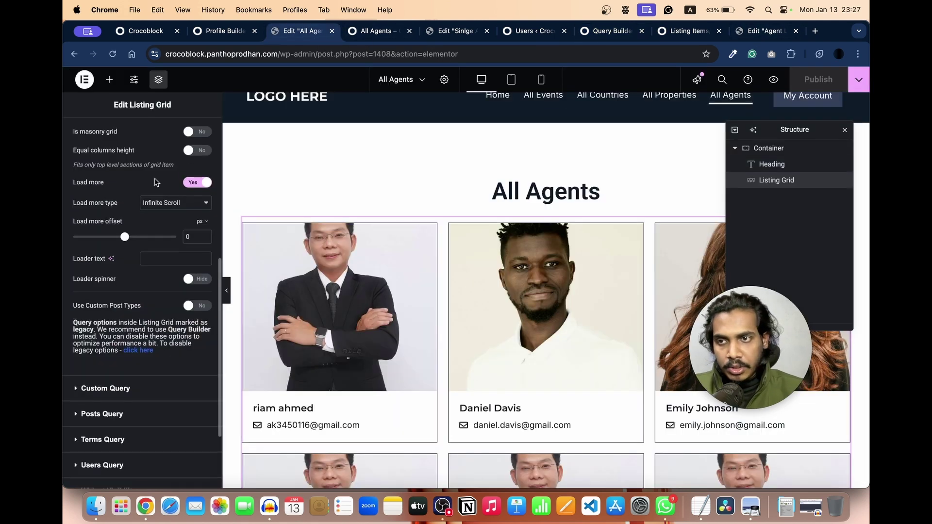
pyautogui.scroll(6, 104, 188)
pyautogui.click(100, 173)
pyautogui.click(117, 194)
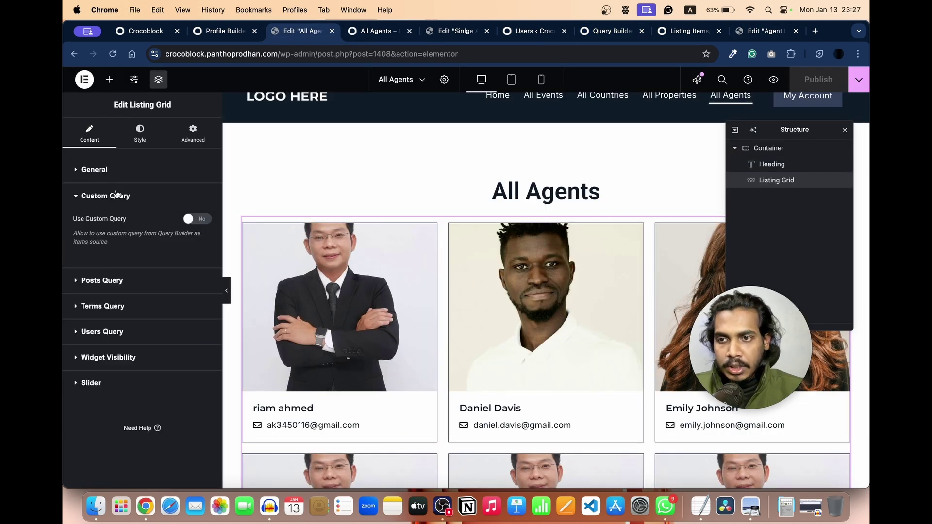
pyautogui.click(198, 220)
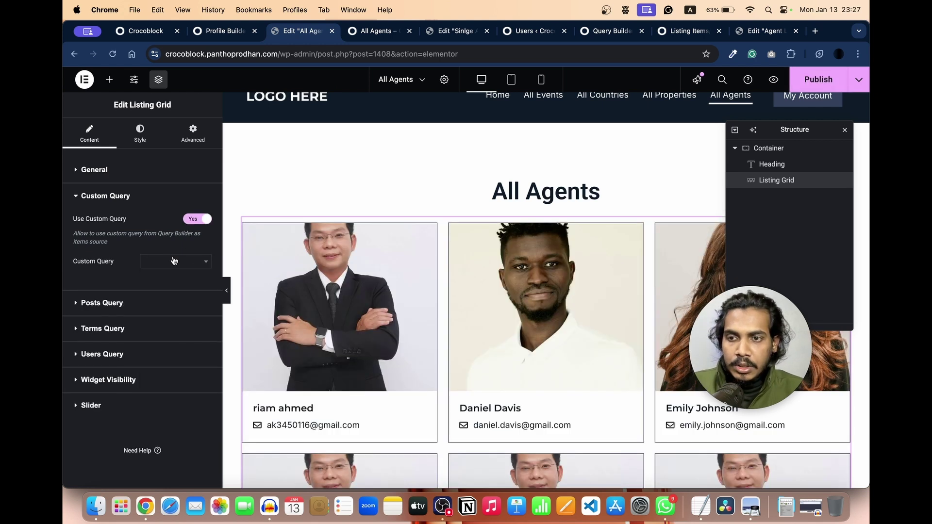
pyautogui.click(179, 260)
pyautogui.scroll(-3, 171, 383)
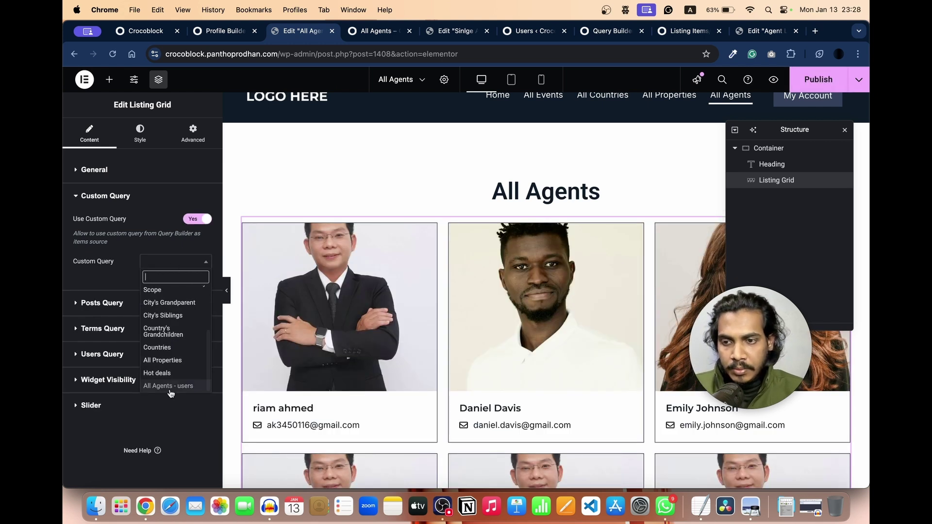
pyautogui.click(168, 385)
pyautogui.click(819, 80)
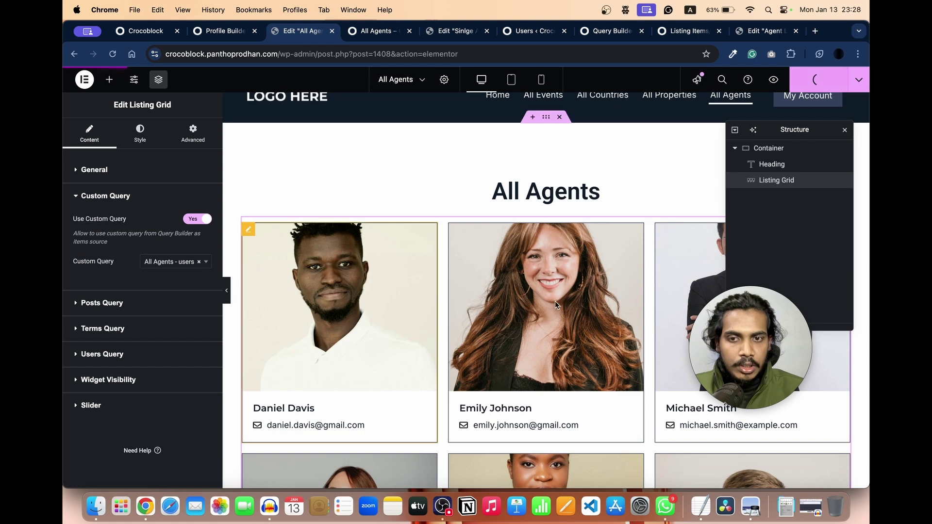
# Step: Review the filtered agent cards in the editor and on the reloaded public All Agents page
pyautogui.scroll(-7, 557, 305)
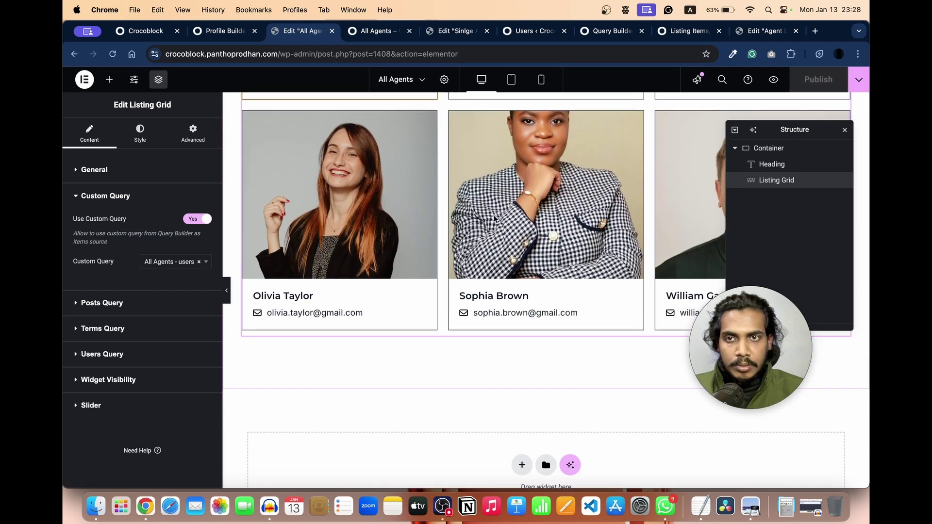
pyautogui.scroll(8, 387, 197)
pyautogui.click(373, 31)
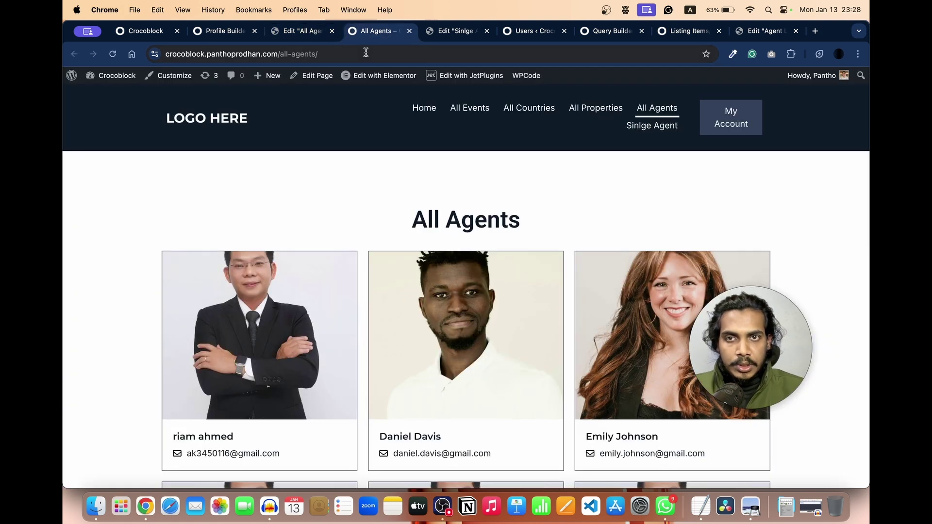
pyautogui.click(365, 53)
pyautogui.press('Return')
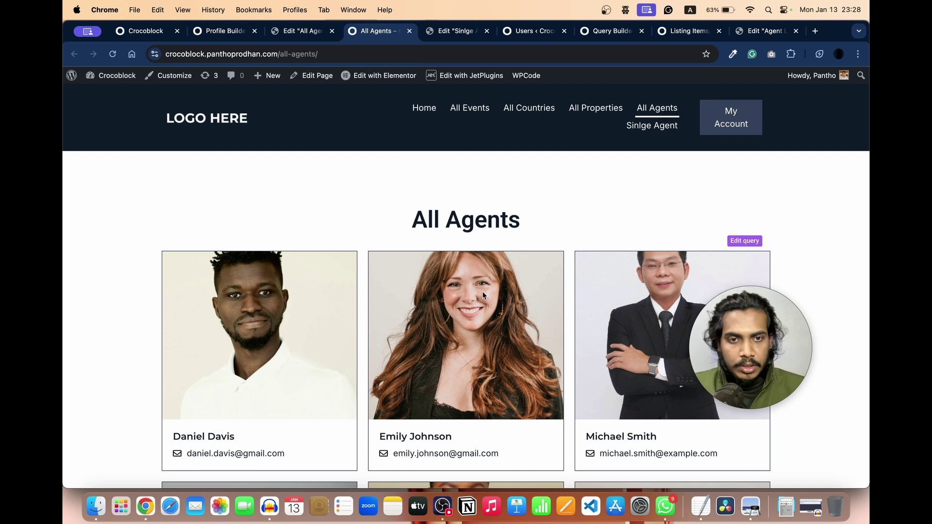
pyautogui.scroll(-2, 484, 295)
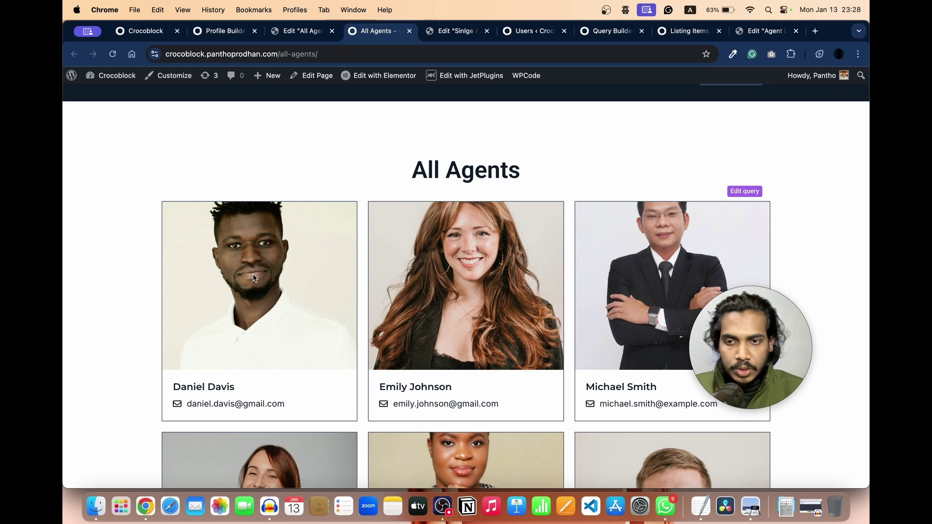
pyautogui.scroll(-5, 512, 283)
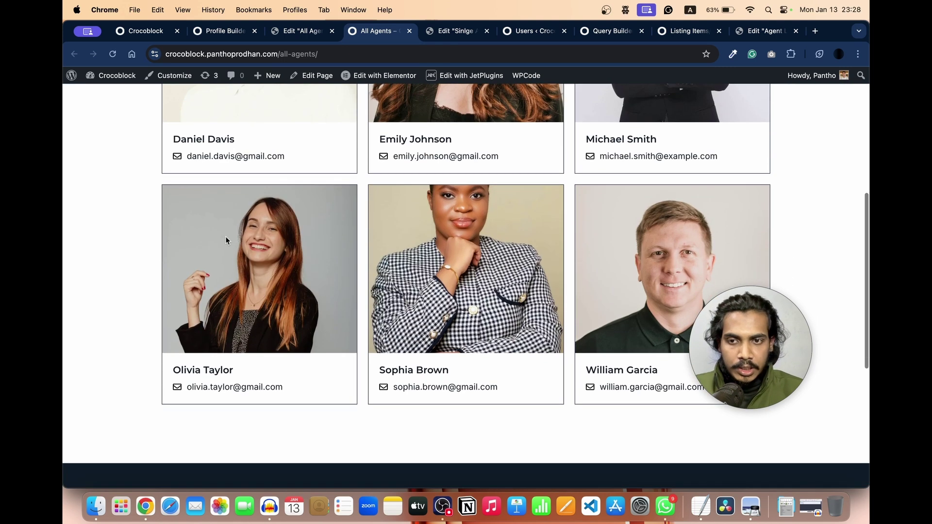
pyautogui.scroll(6, 531, 266)
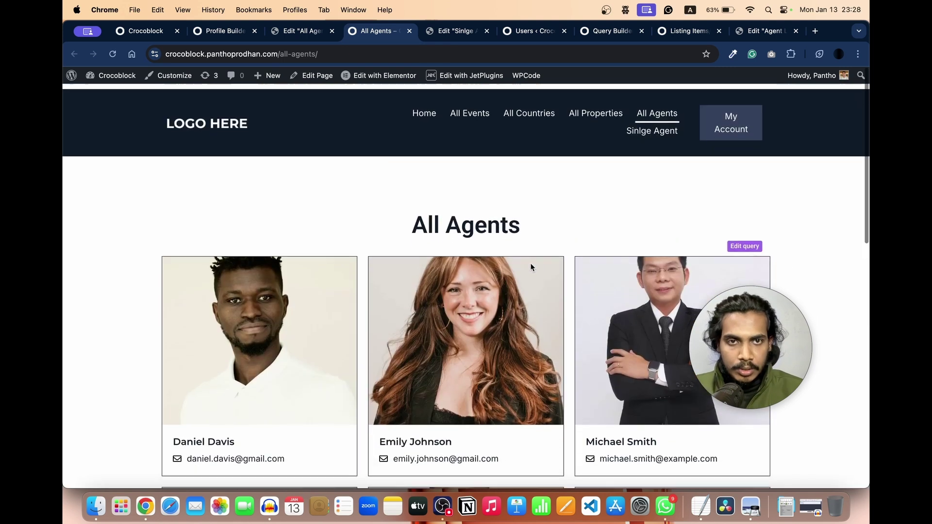
# Step: Switch to the Agent Listing - Users template and try the Make listing item clickable option in its listing settings
pyautogui.click(766, 31)
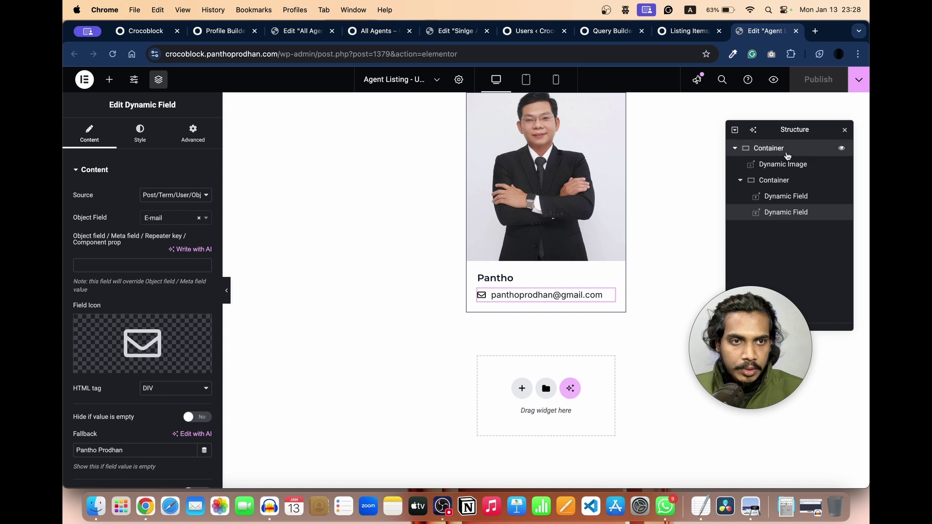
pyautogui.click(787, 152)
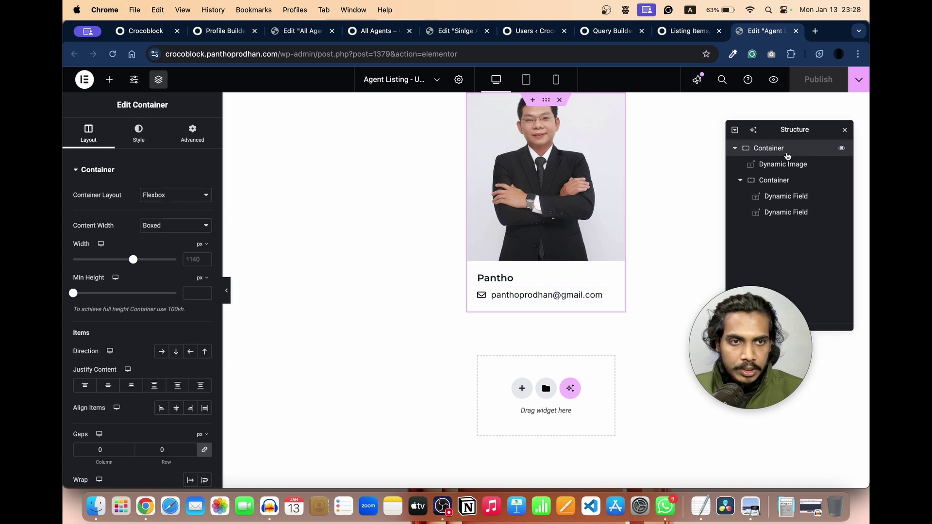
pyautogui.click(459, 80)
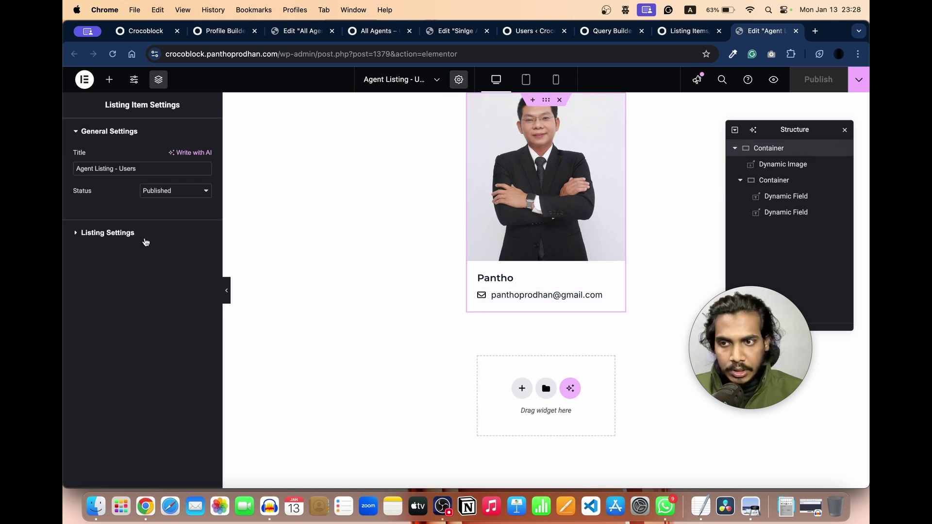
pyautogui.click(108, 232)
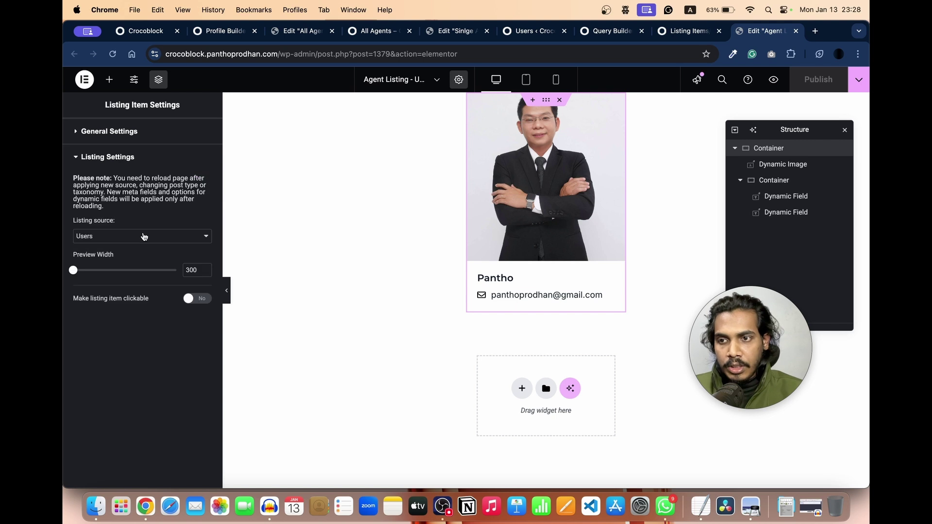
pyautogui.click(197, 298)
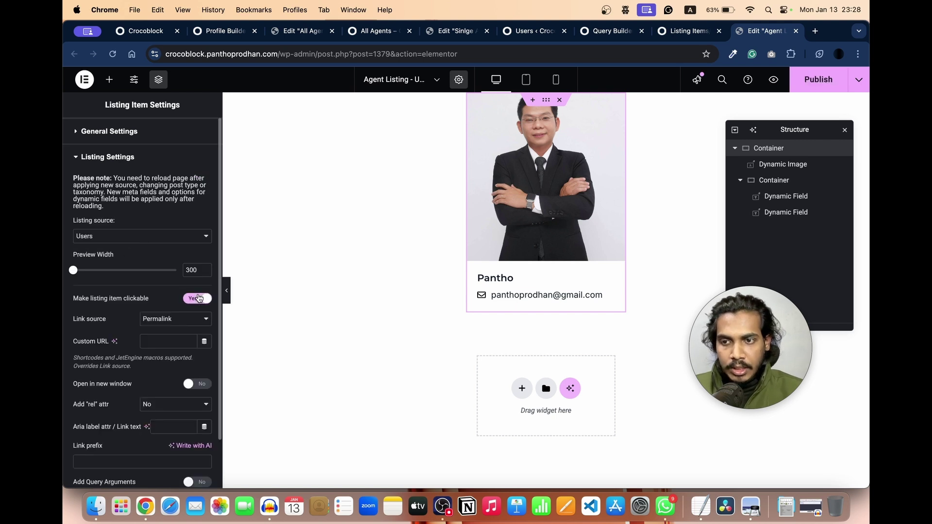
pyautogui.scroll(-2, 199, 298)
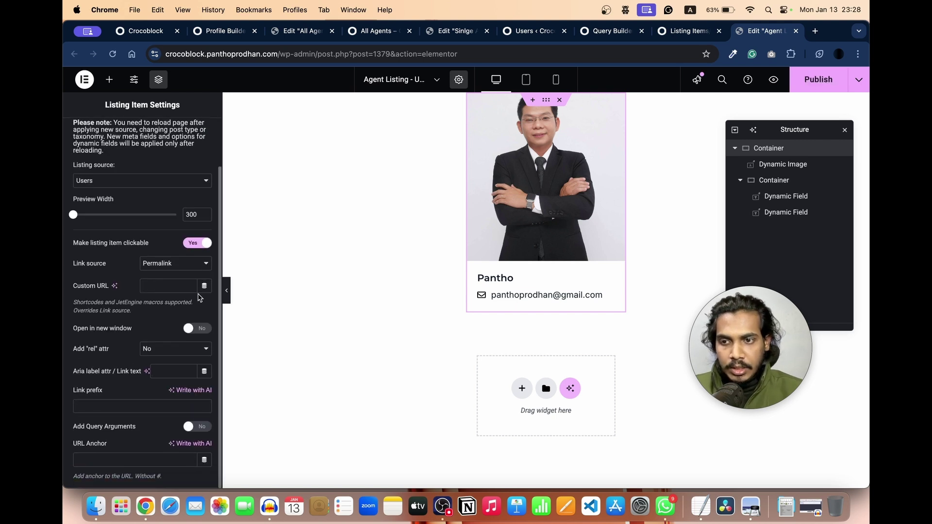
pyautogui.click(186, 247)
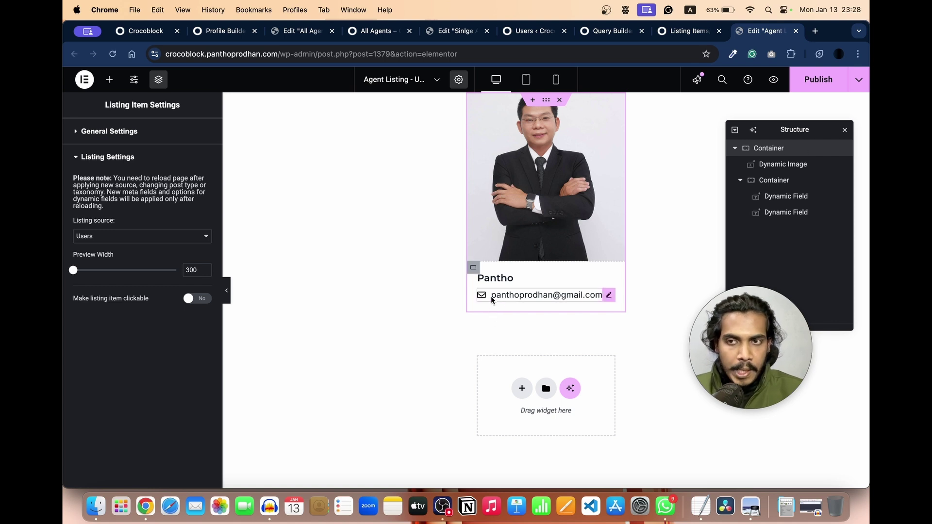
# Step: Set the HTML tag of the Agent Listing - Users template's outer container to a (link)
pyautogui.click(765, 150)
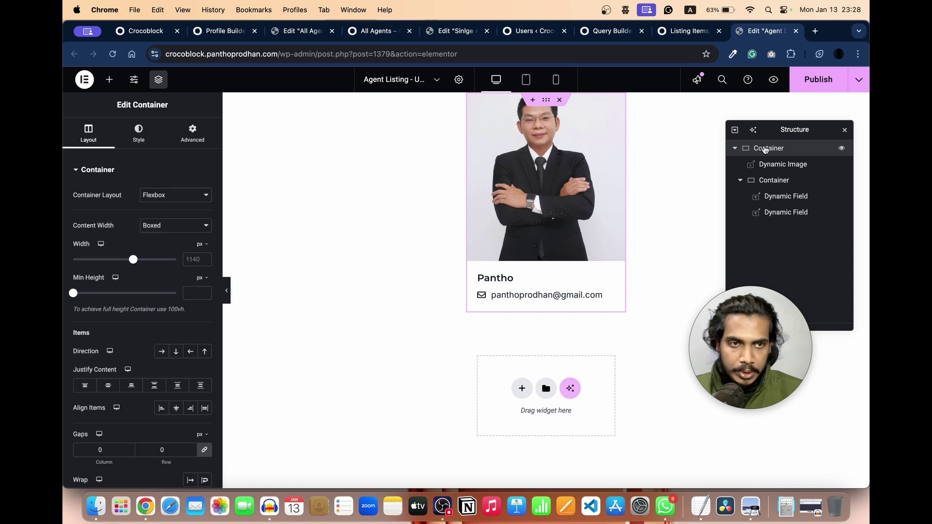
pyautogui.click(165, 173)
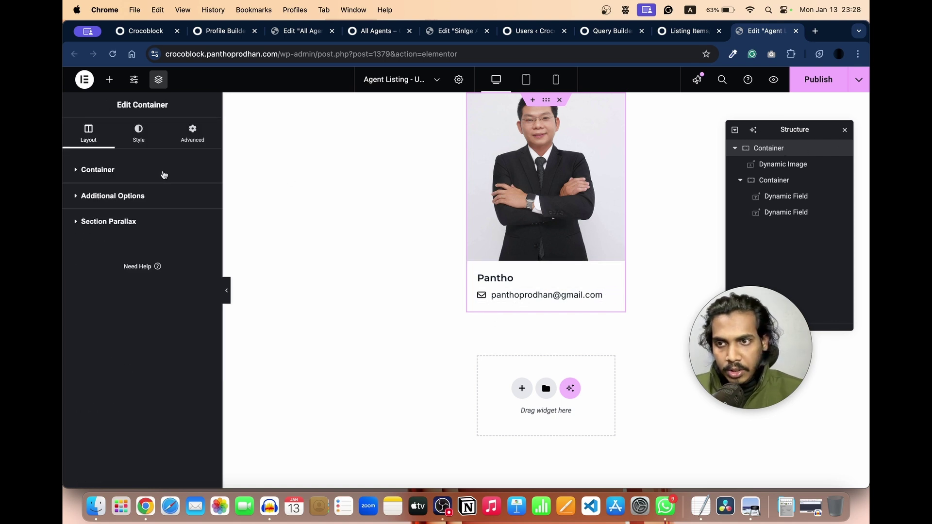
pyautogui.click(139, 203)
pyautogui.click(170, 244)
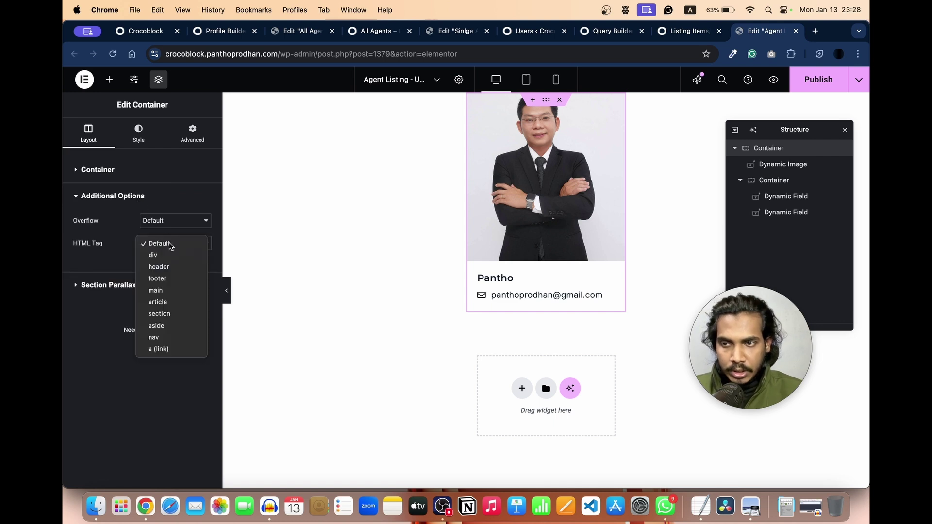
pyautogui.click(165, 350)
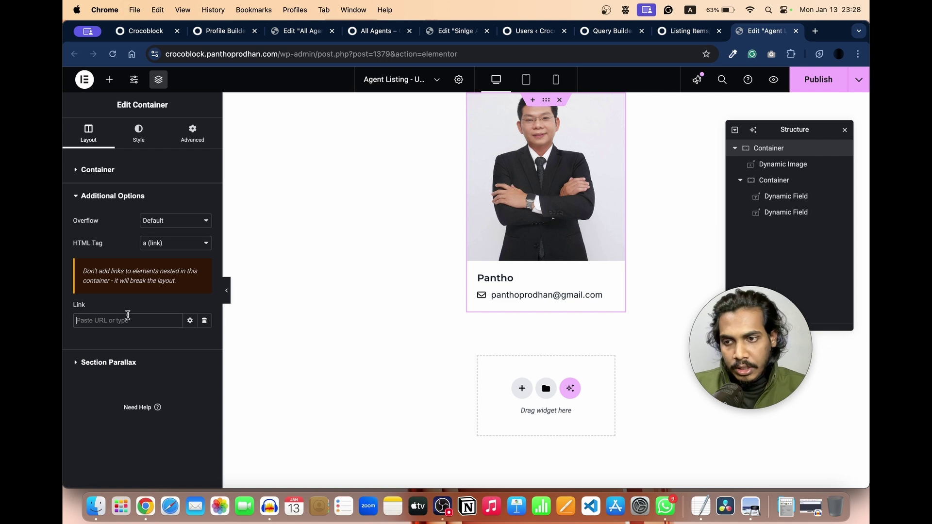
# Step: Link the outer container to the dynamic Profile Page URL, with the single user page Main as its profile page
pyautogui.click(204, 320)
pyautogui.scroll(-5, 140, 252)
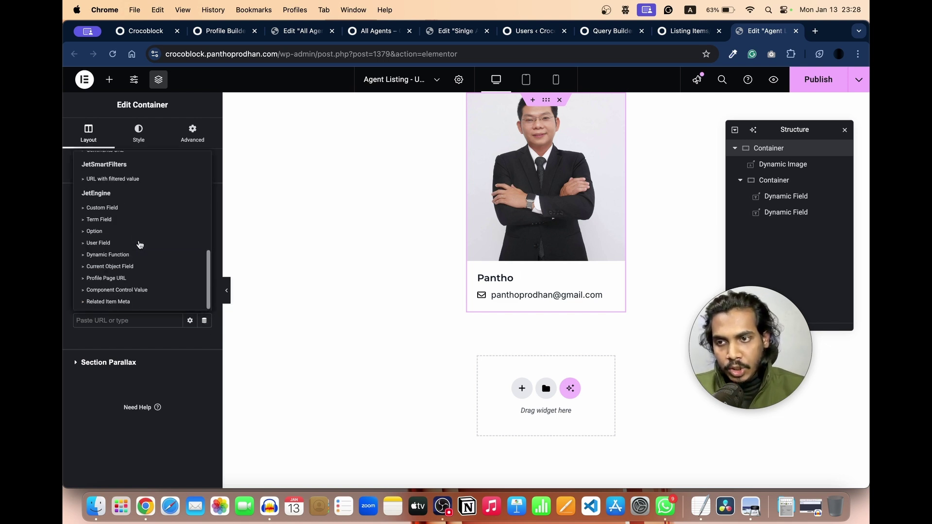
pyautogui.click(106, 278)
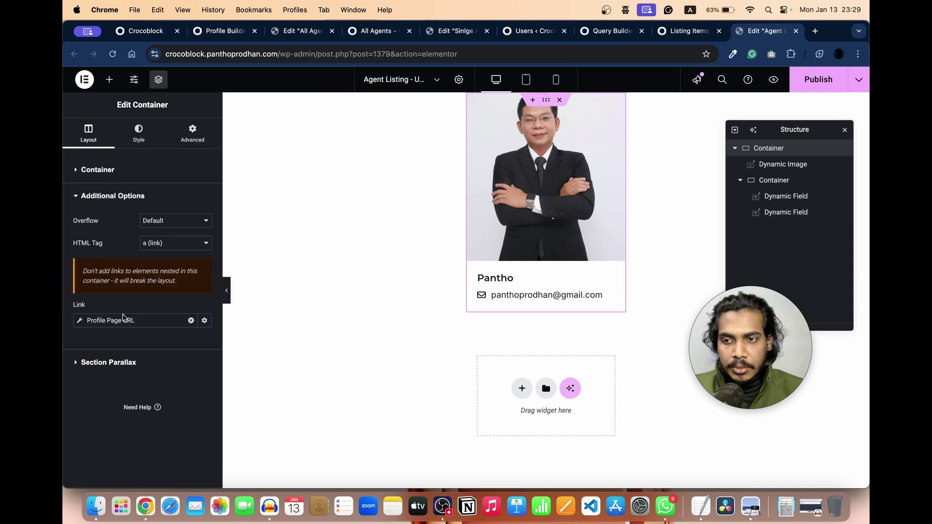
pyautogui.click(110, 321)
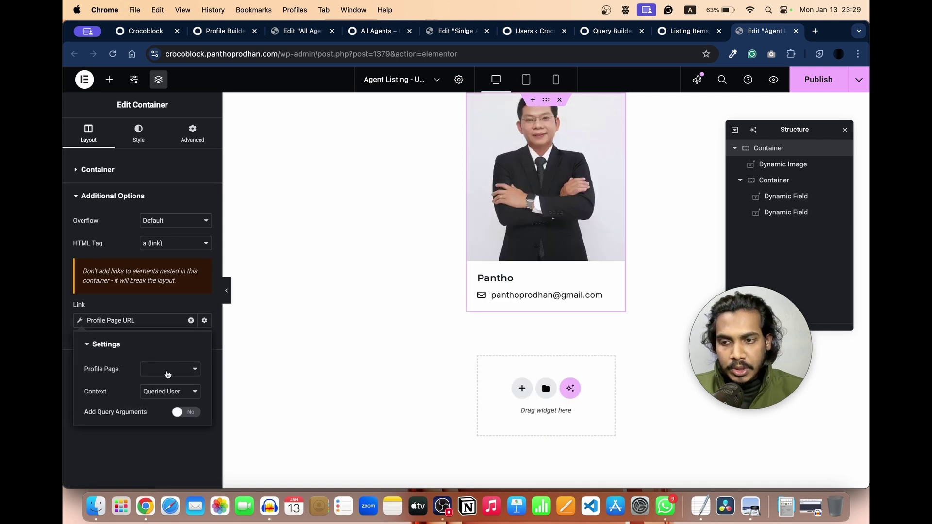
pyautogui.click(165, 371)
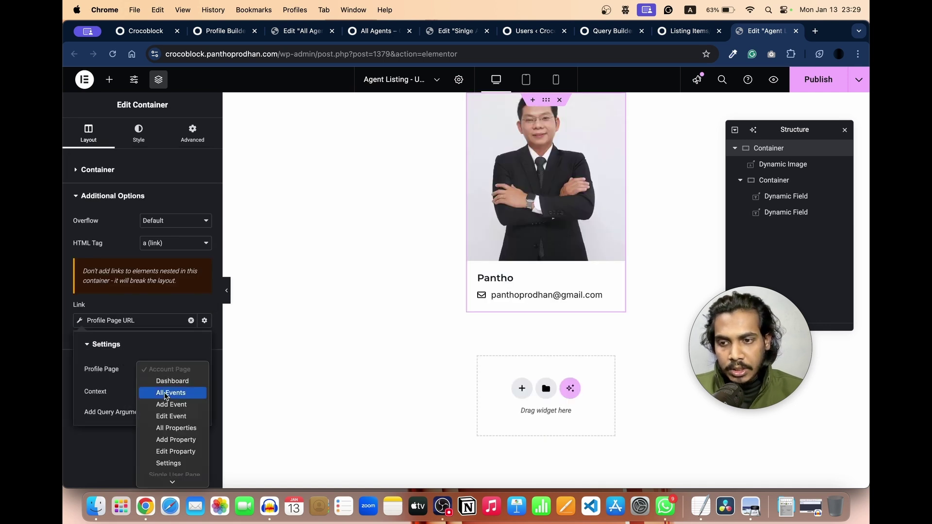
pyautogui.click(165, 479)
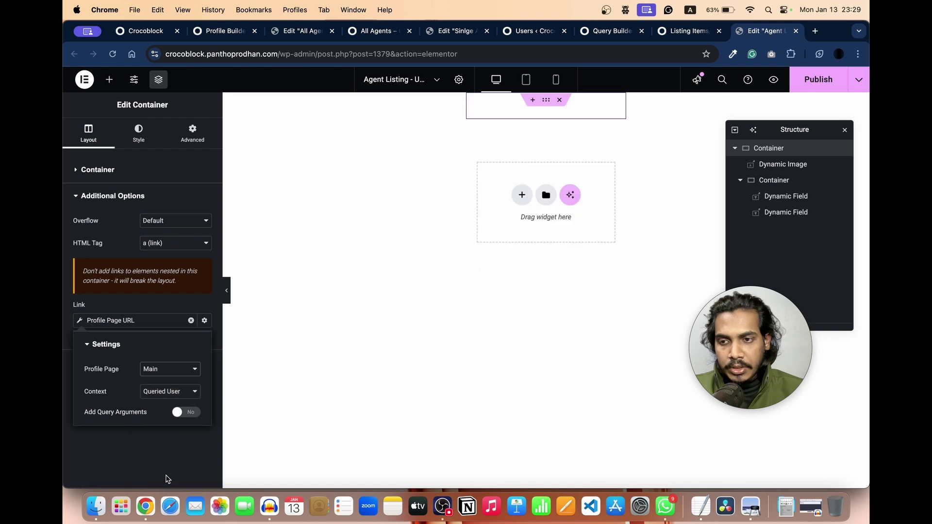
pyautogui.click(146, 298)
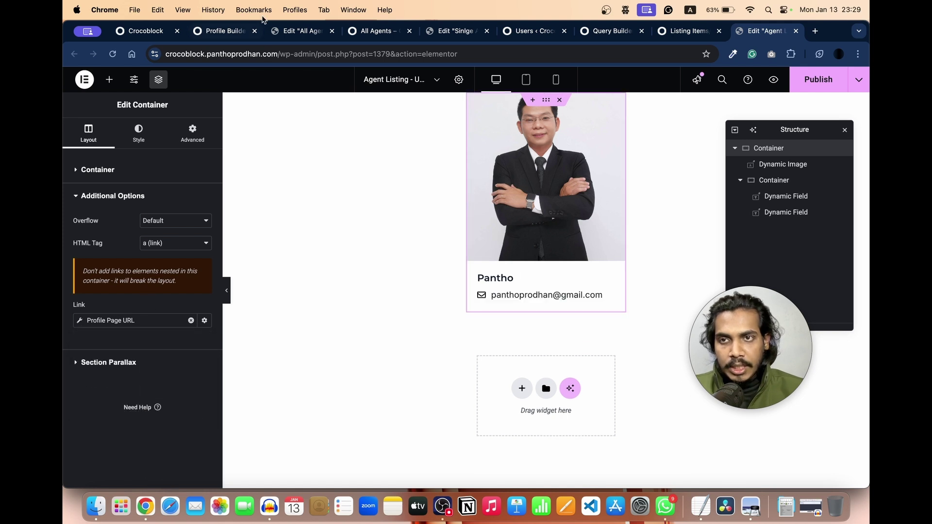
# Step: Check the Main subpage under User Page in Profile Builder, and publish the Agent Listing - Users template
pyautogui.click(228, 31)
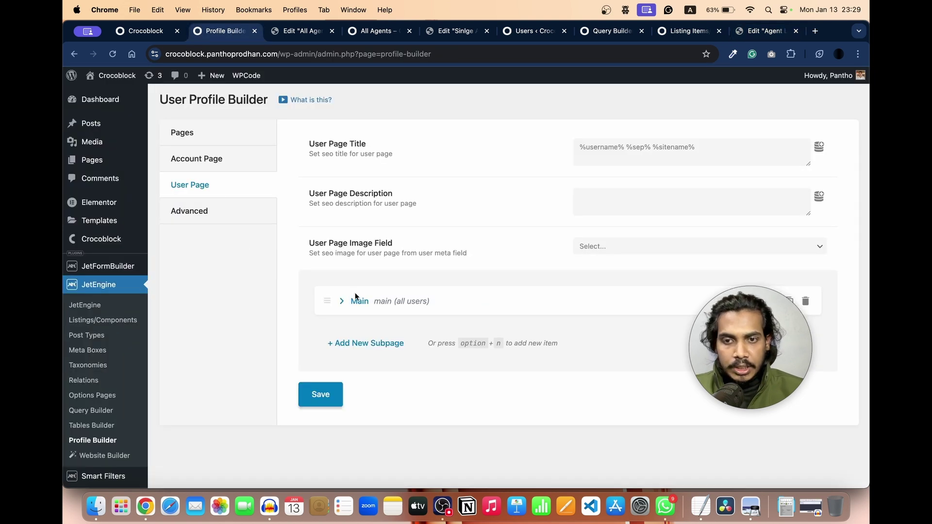
pyautogui.click(361, 302)
pyautogui.click(362, 302)
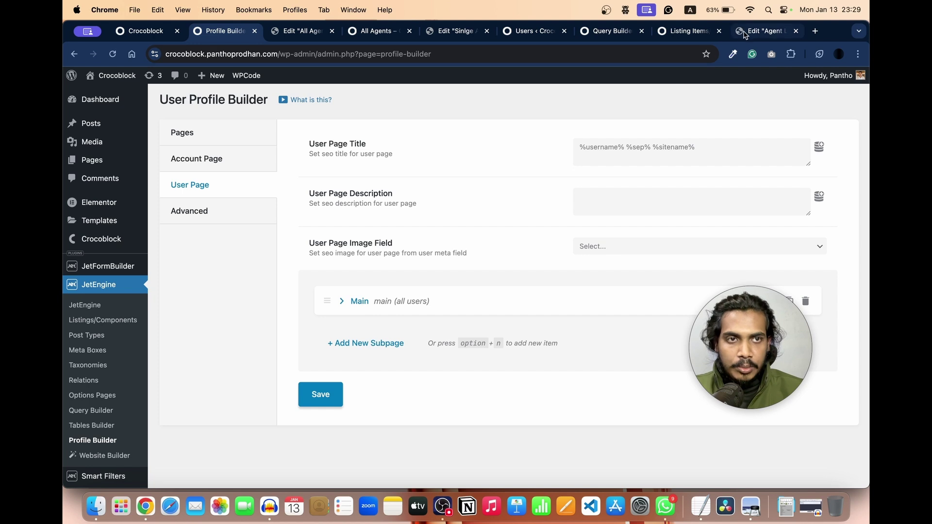
pyautogui.click(765, 31)
pyautogui.click(820, 80)
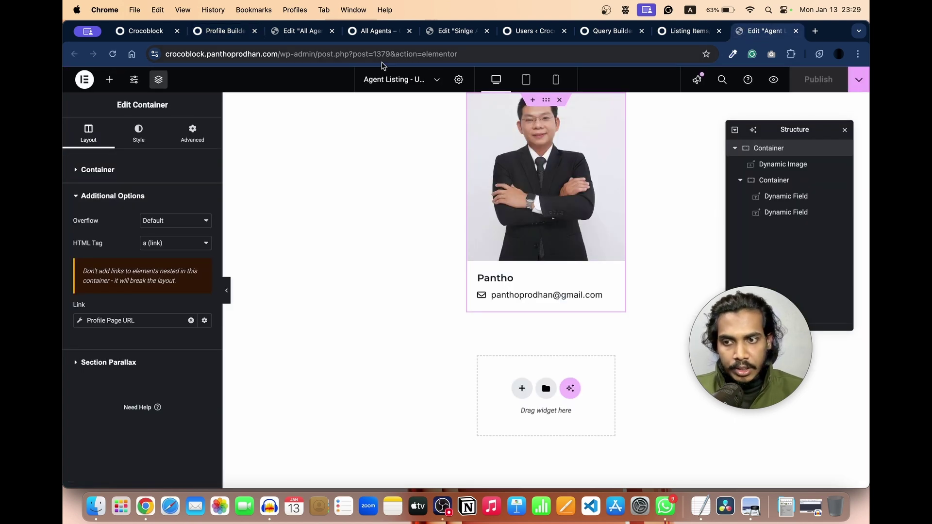
# Step: Reload the public All Agents page, open the first two agent cards in new tabs, and view the first agent's page
pyautogui.click(379, 32)
pyautogui.click(343, 54)
pyautogui.press('Return')
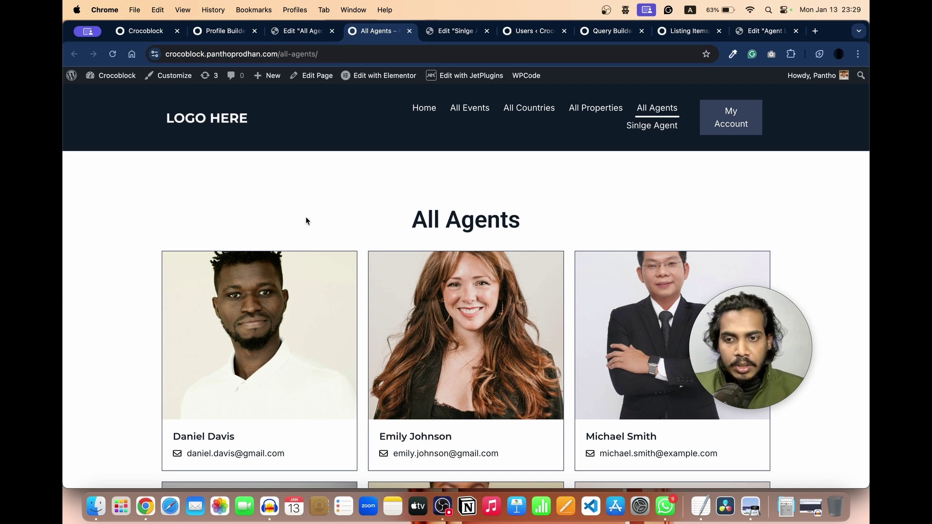
pyautogui.scroll(-5, 254, 301)
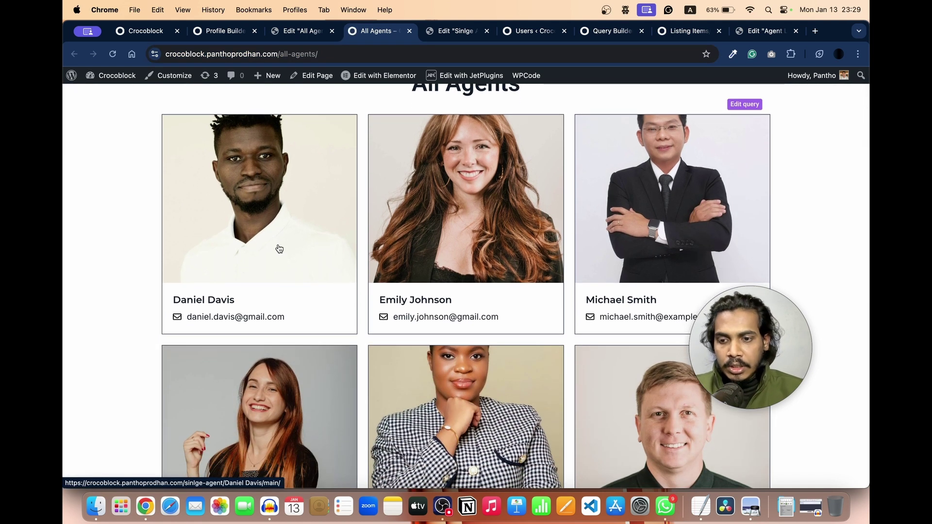
pyautogui.keyDown('super'); pyautogui.click(279, 249); pyautogui.keyUp('super')
pyautogui.keyDown('super'); pyautogui.click(745, 104); pyautogui.keyUp('super')
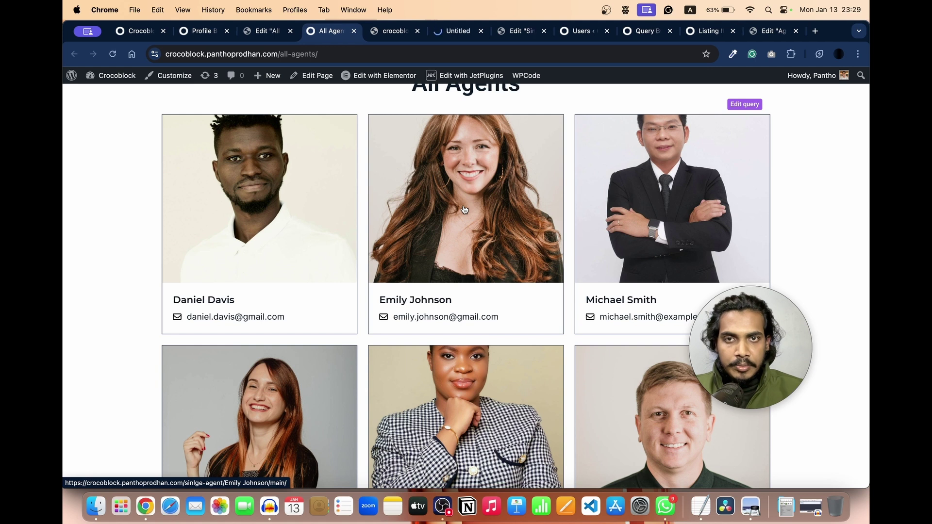
pyautogui.click(385, 34)
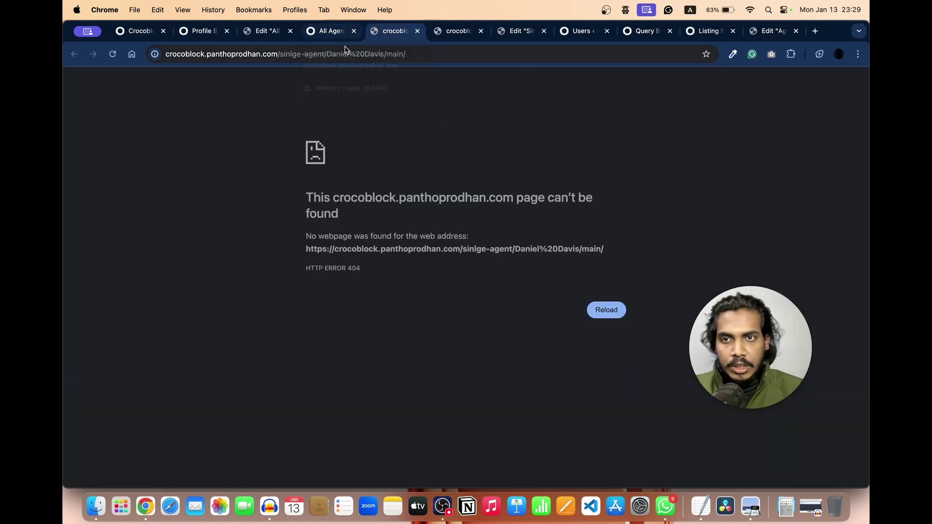
# Step: Review the User Page Rewrite options in Profile Builder, then check the agents' usernames in the Users list and the second agent's page URL
pyautogui.click(195, 35)
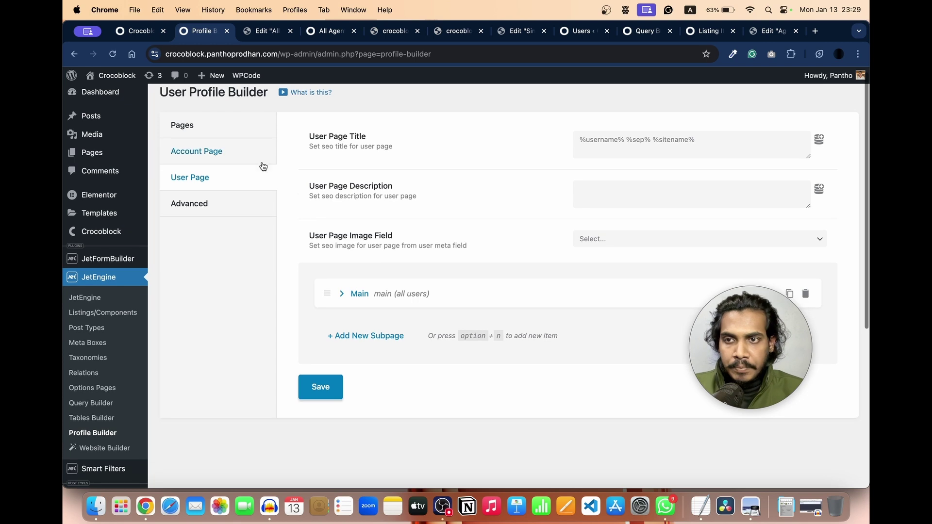
pyautogui.click(235, 129)
pyautogui.scroll(-4, 412, 314)
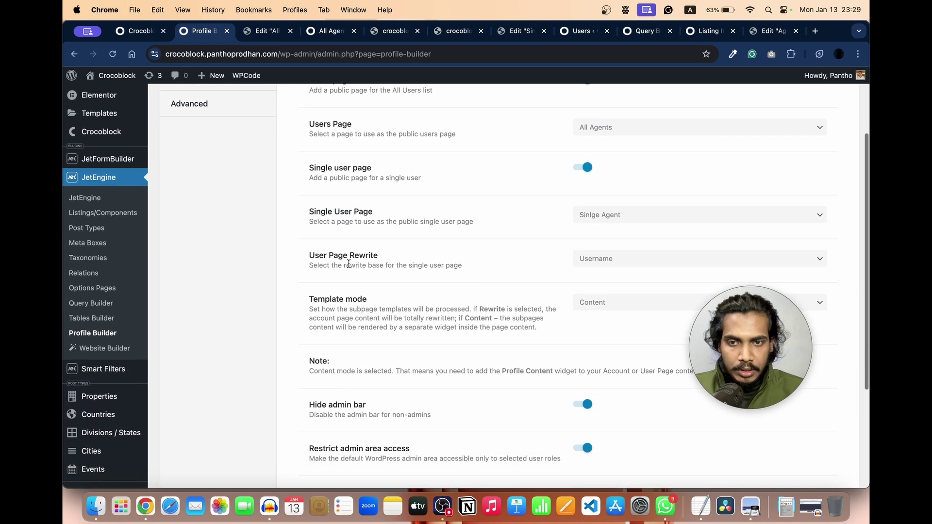
pyautogui.click(619, 257)
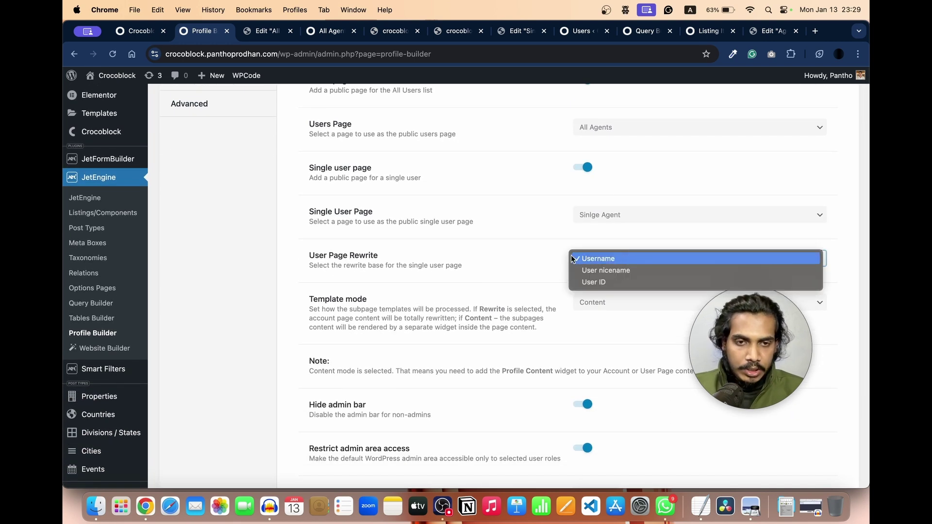
pyautogui.click(539, 249)
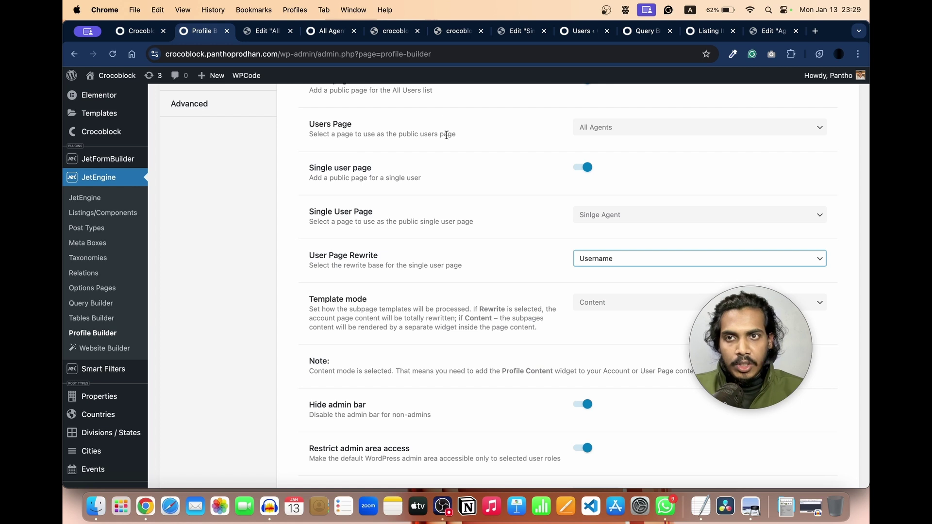
pyautogui.click(577, 32)
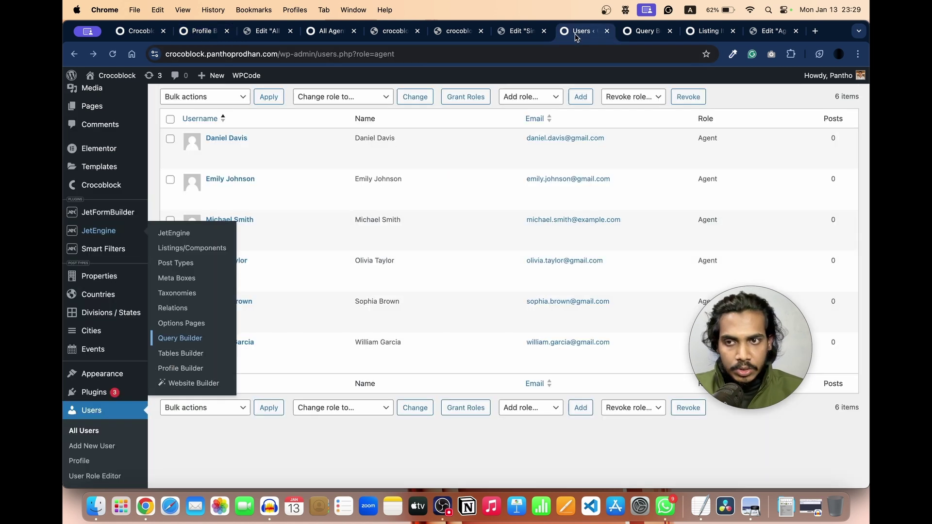
pyautogui.scroll(1, 348, 188)
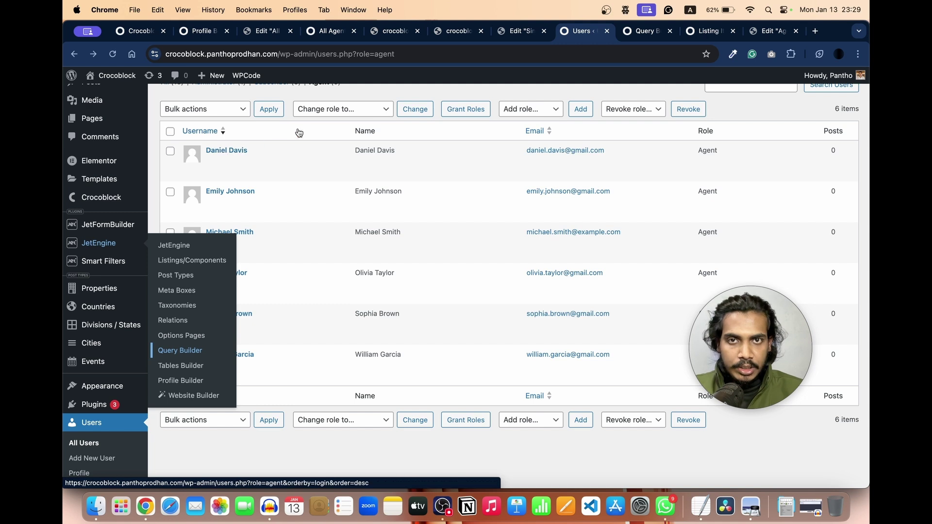
pyautogui.click(456, 31)
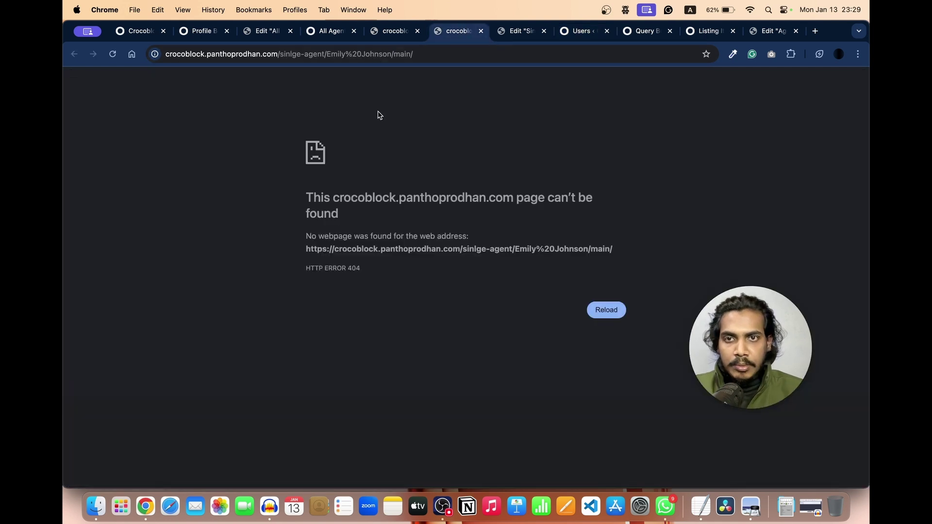
# Step: Set User Page Rewrite to User nicename in Profile Builder and save the settings
pyautogui.click(202, 32)
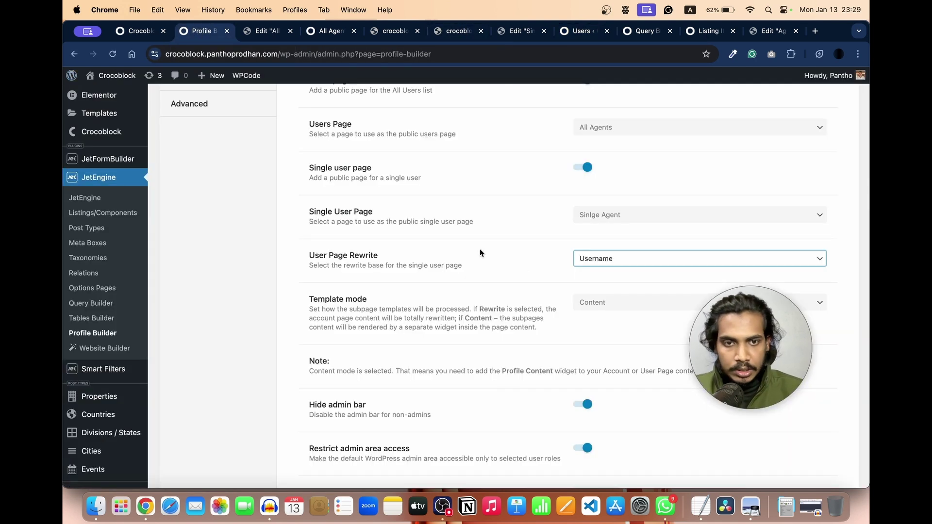
pyautogui.scroll(-3, 523, 266)
pyautogui.click(624, 214)
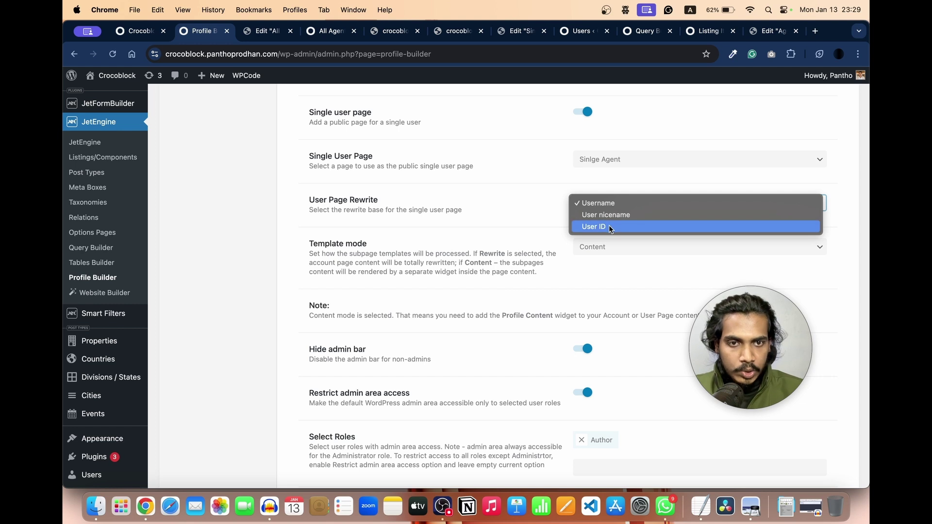
pyautogui.click(626, 217)
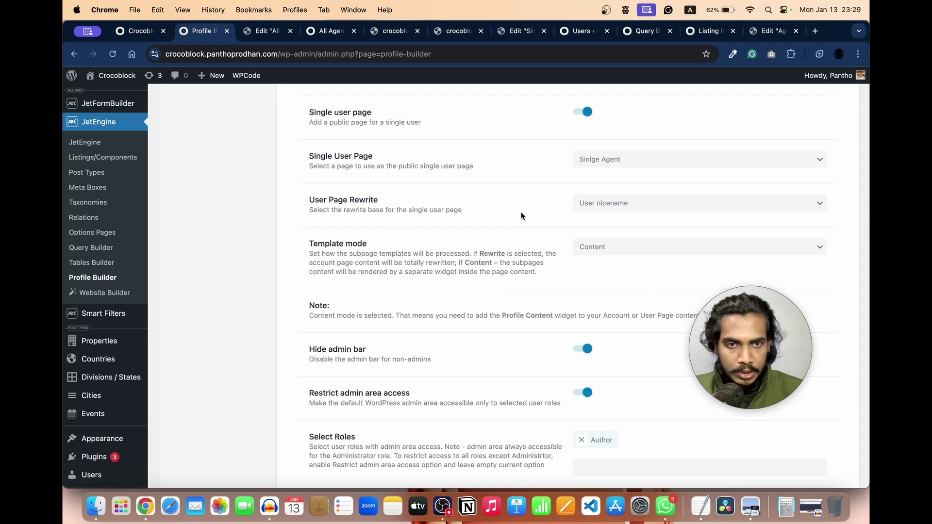
pyautogui.scroll(-3, 520, 214)
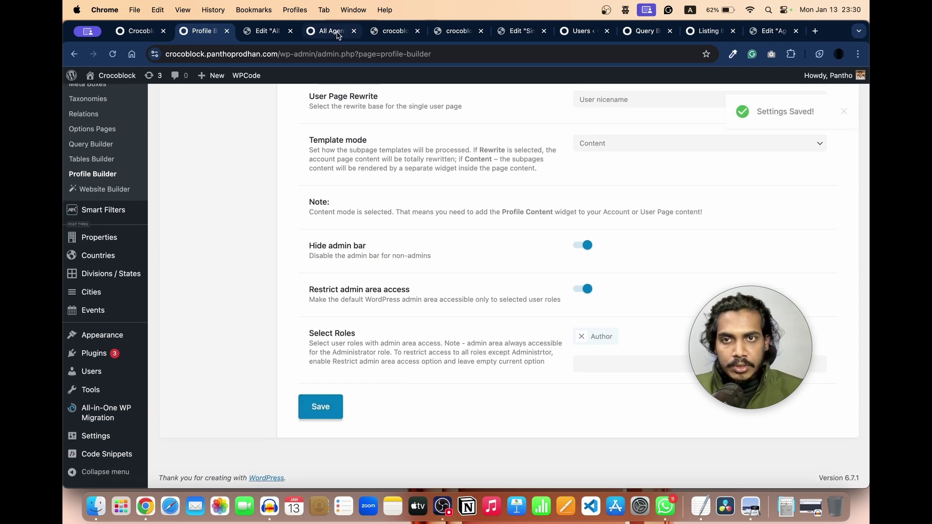
# Step: Reload the public All Agents page, open the first two agent cards in new tabs, and view the second agent's page
pyautogui.click(334, 31)
pyautogui.click(345, 56)
pyautogui.press('Return')
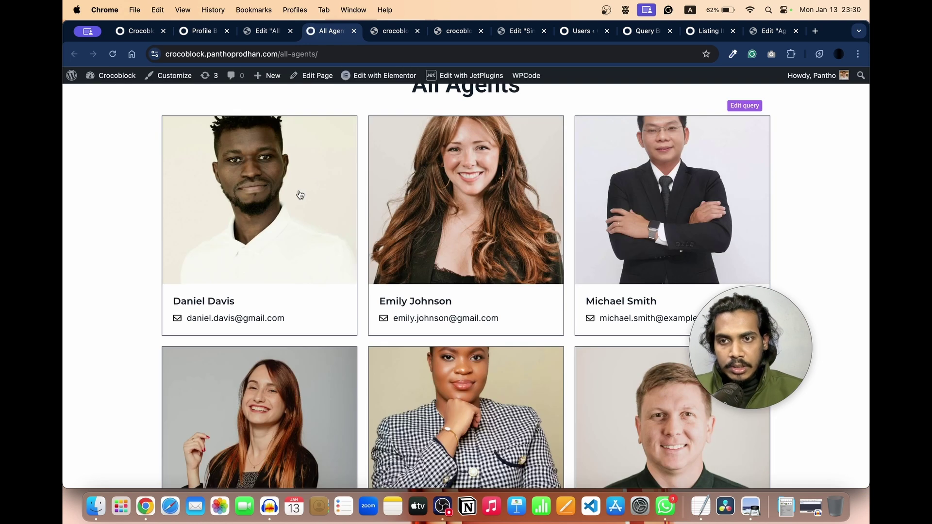
pyautogui.keyDown('super'); pyautogui.click(296, 198); pyautogui.keyUp('super')
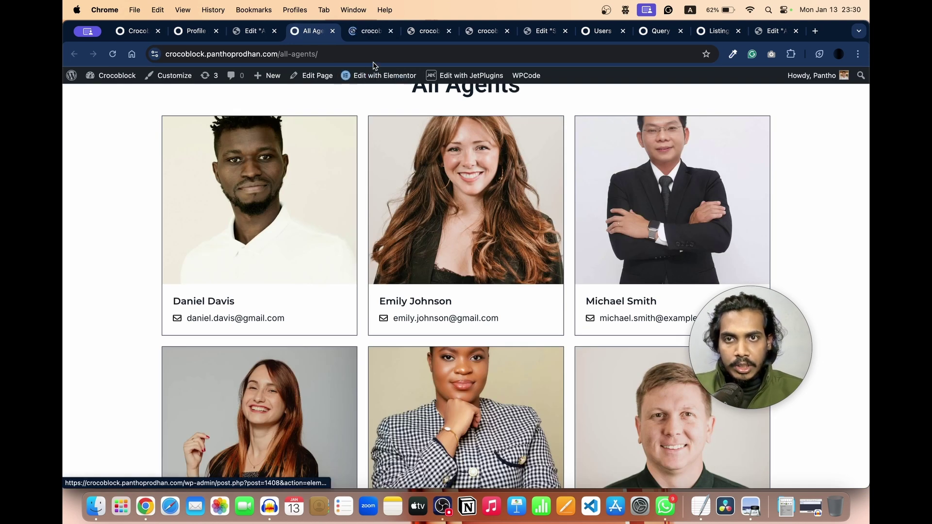
pyautogui.keyDown('super'); pyautogui.click(417, 230); pyautogui.keyUp('super')
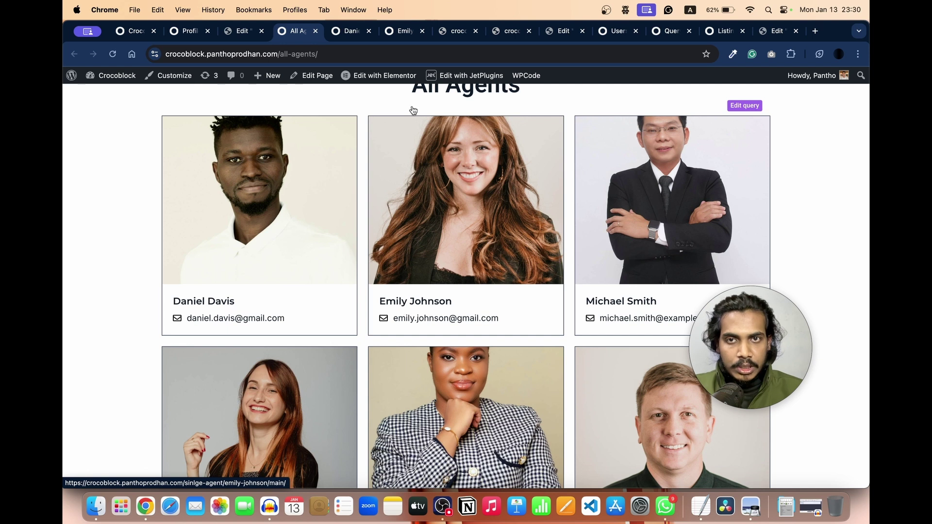
pyautogui.click(404, 30)
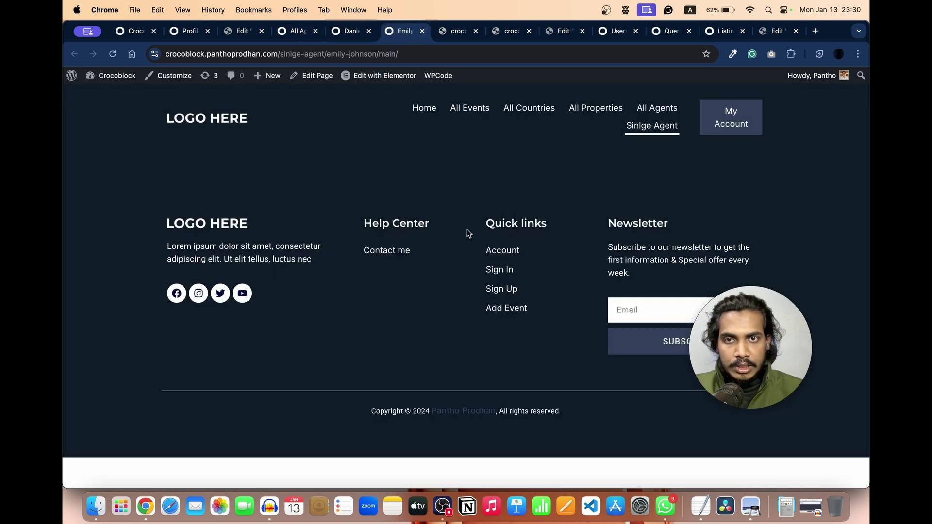
# Step: Close the four open single agent page tabs
pyautogui.click(369, 31)
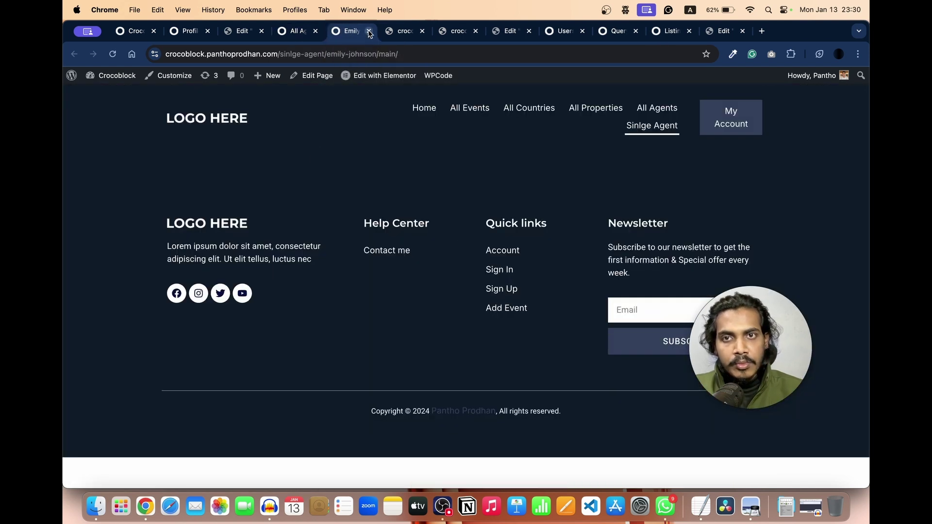
pyautogui.click(369, 31)
pyautogui.click(369, 31)
pyautogui.click(369, 31)
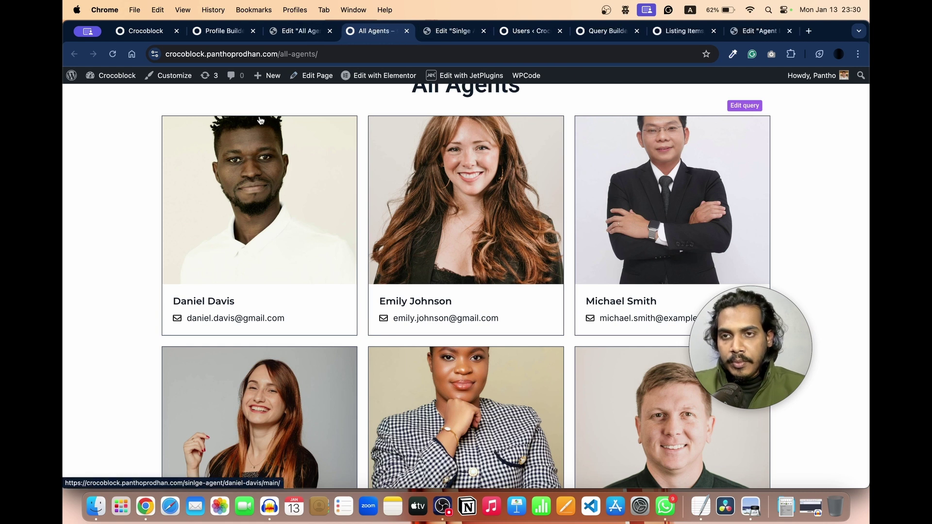
# Step: Open the second agent's card in a new tab and examine the subpage slug in its URL
pyautogui.keyDown('super'); pyautogui.click(488, 220); pyautogui.keyUp('super')
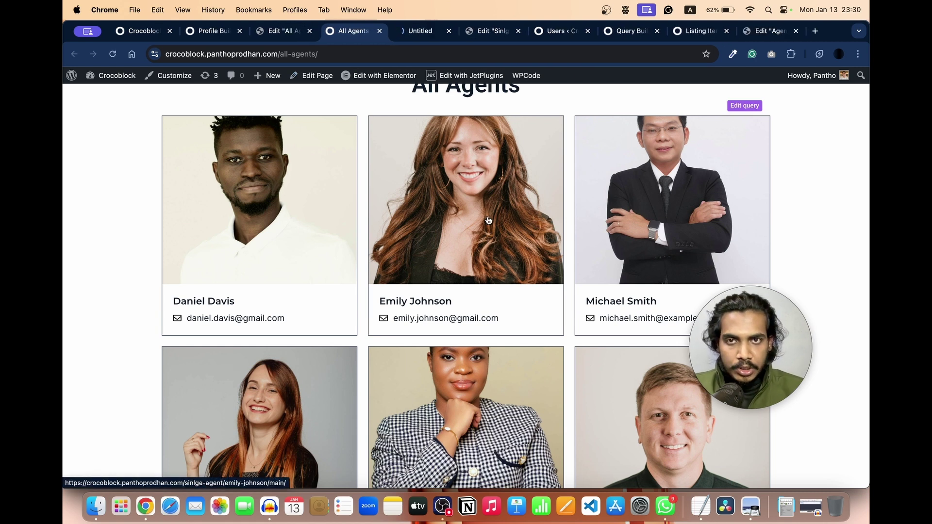
pyautogui.click(419, 31)
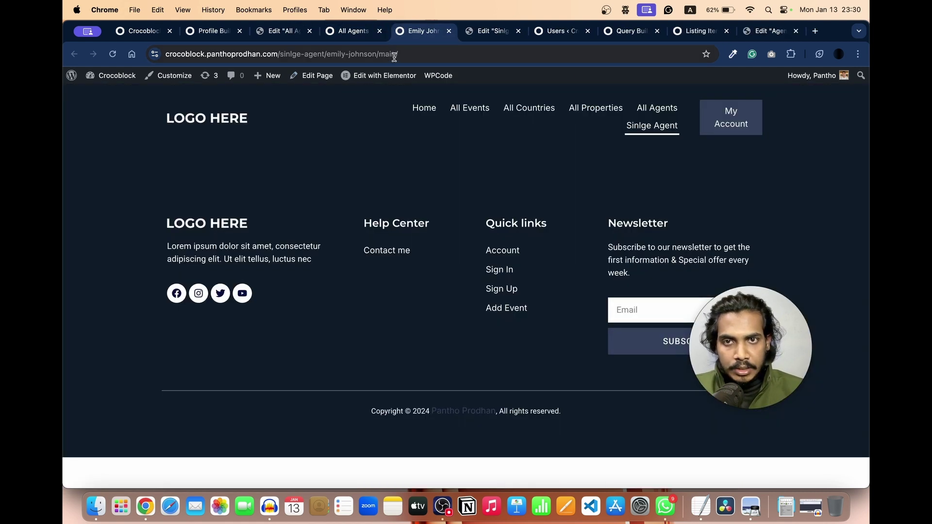
pyautogui.click(394, 54)
pyautogui.click(418, 55)
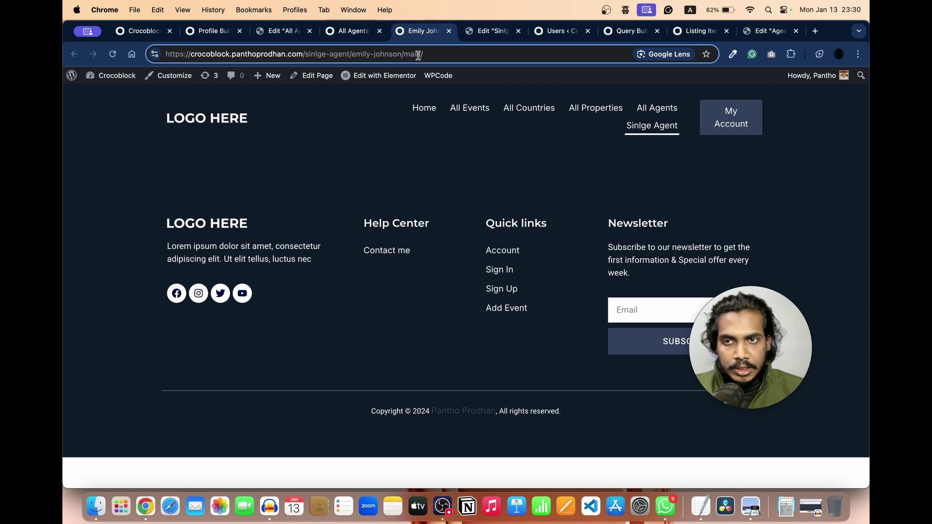
# Step: Change the title of the Main subpage under User Page in Profile Builder to Detials
pyautogui.click(214, 30)
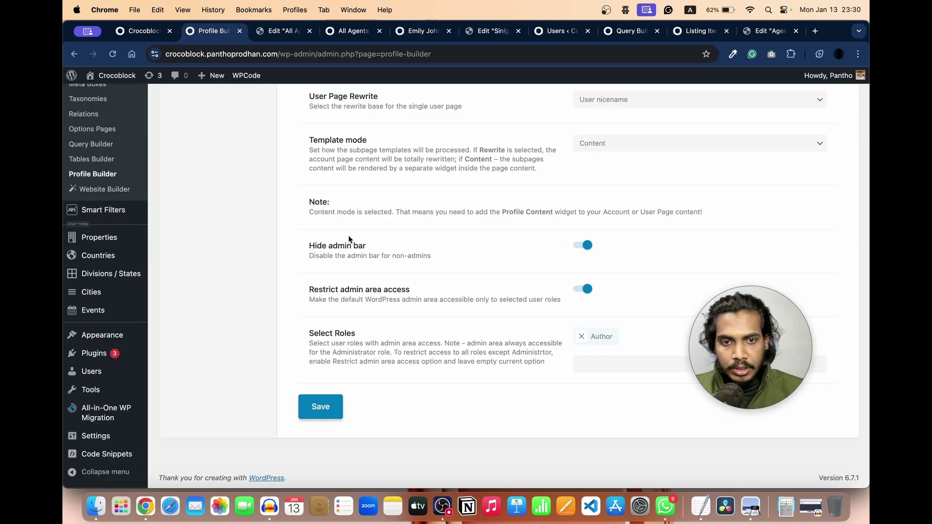
pyautogui.scroll(10, 348, 235)
pyautogui.click(233, 195)
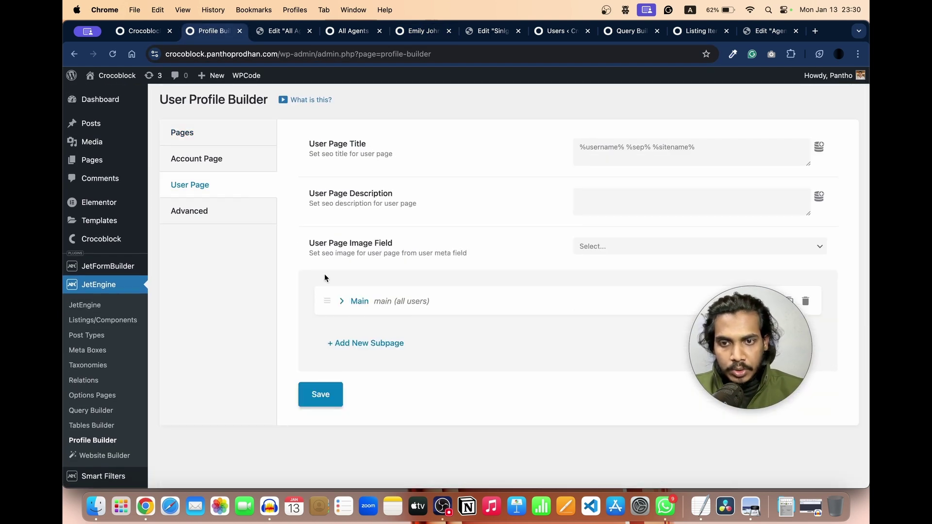
pyautogui.click(360, 301)
pyautogui.scroll(-4, 367, 308)
pyautogui.click(626, 243)
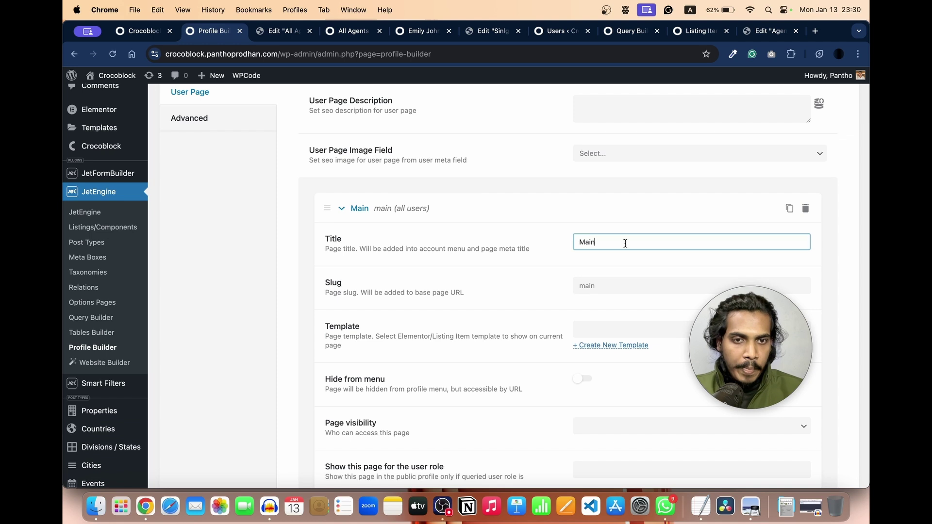
pyautogui.press('super+a')
pyautogui.write('D')
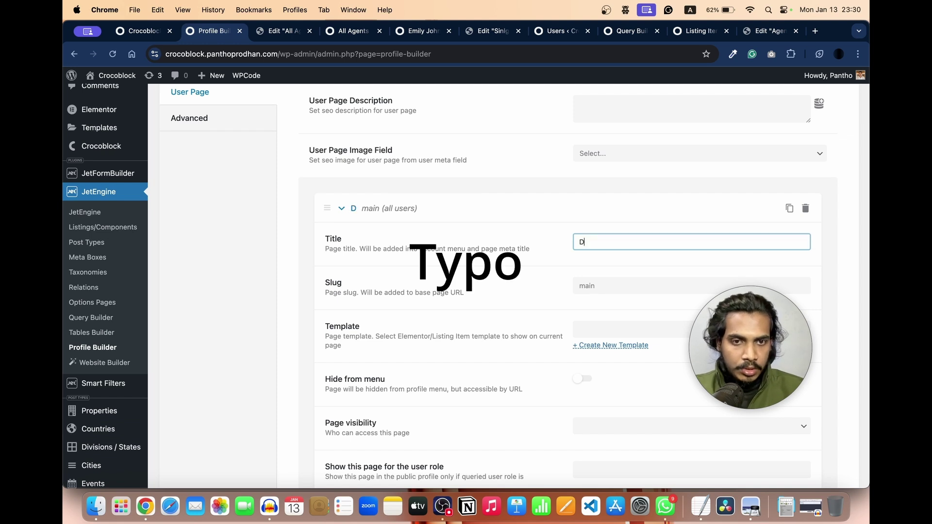
pyautogui.write('etials')
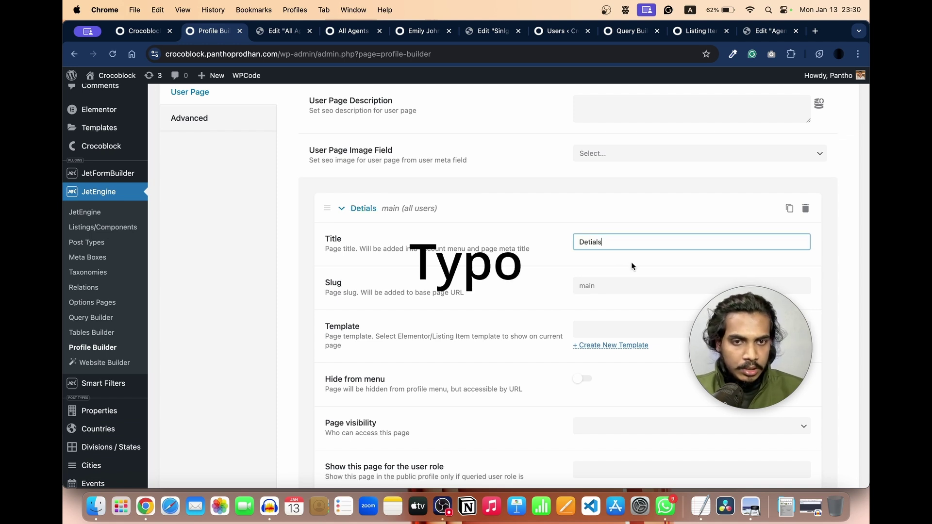
# Step: Set the user subpage's slug to details and save the Profile Builder settings
pyautogui.click(605, 281)
pyautogui.press('super+a')
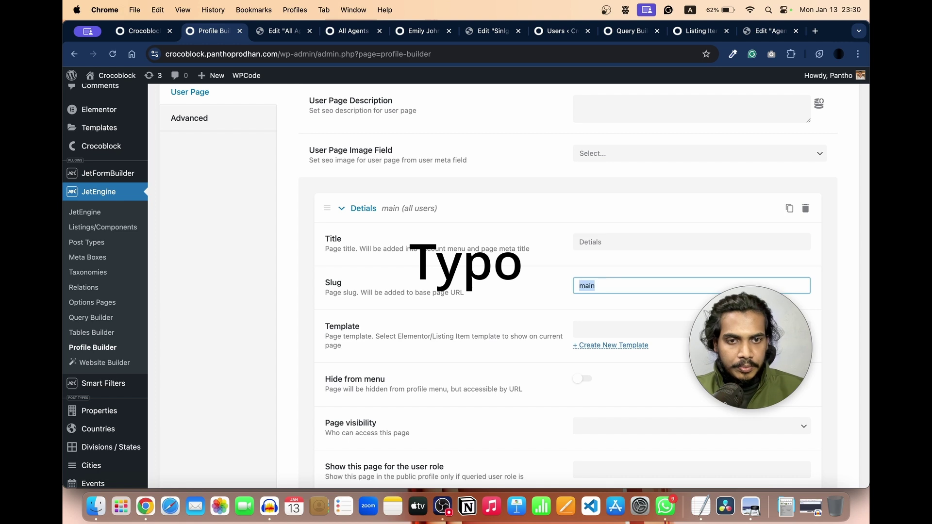
pyautogui.write('details')
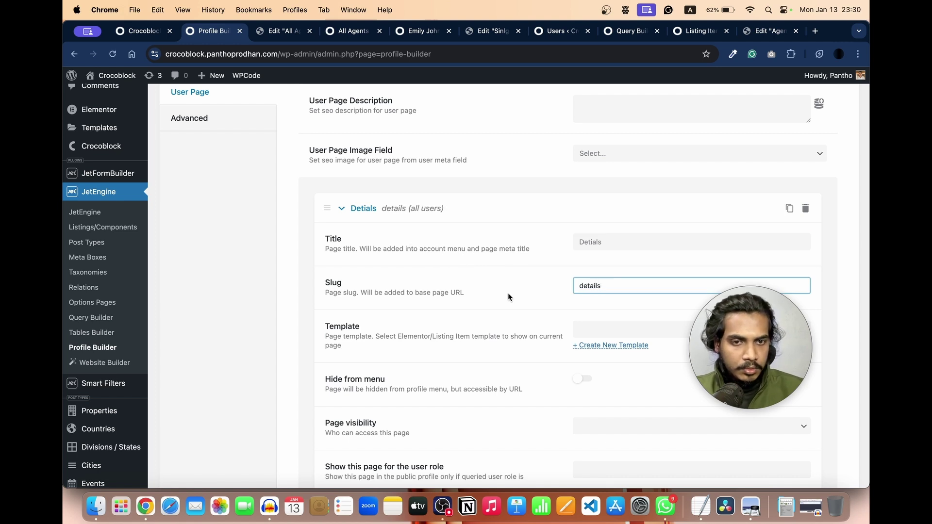
pyautogui.click(508, 293)
pyautogui.scroll(-5, 508, 292)
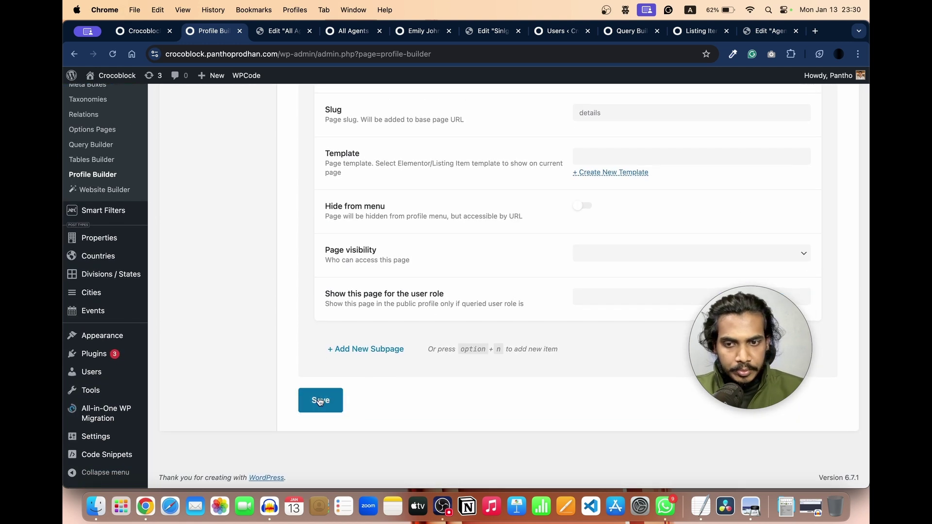
pyautogui.click(320, 401)
# Step: Reload the Agent Listing - Users template, set Detials as the profile page of the outer container's Profile Page URL link, and publish
pyautogui.click(767, 30)
pyautogui.click(617, 53)
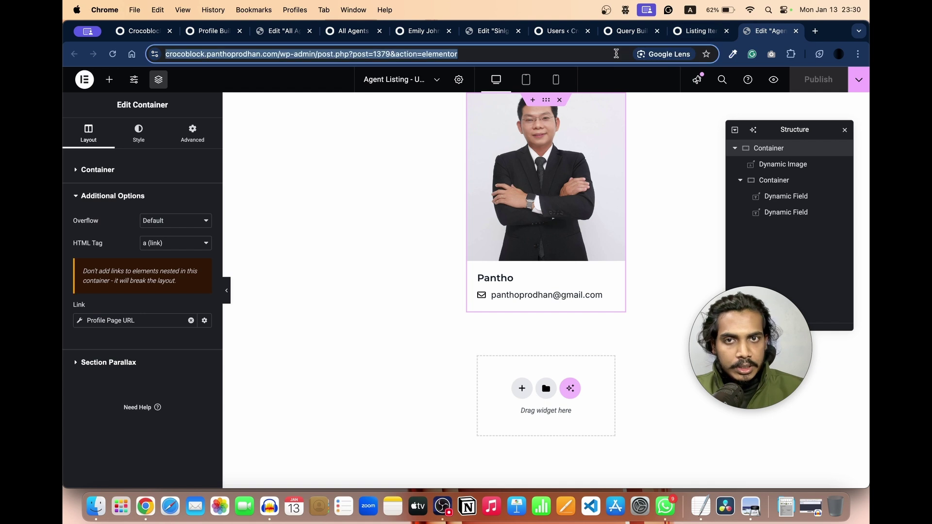
pyautogui.press('Return')
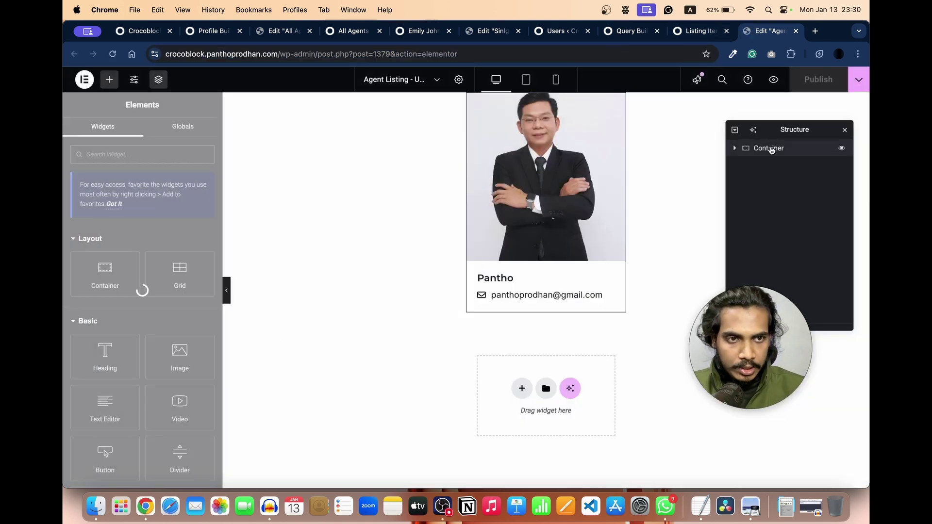
pyautogui.click(772, 150)
pyautogui.click(145, 177)
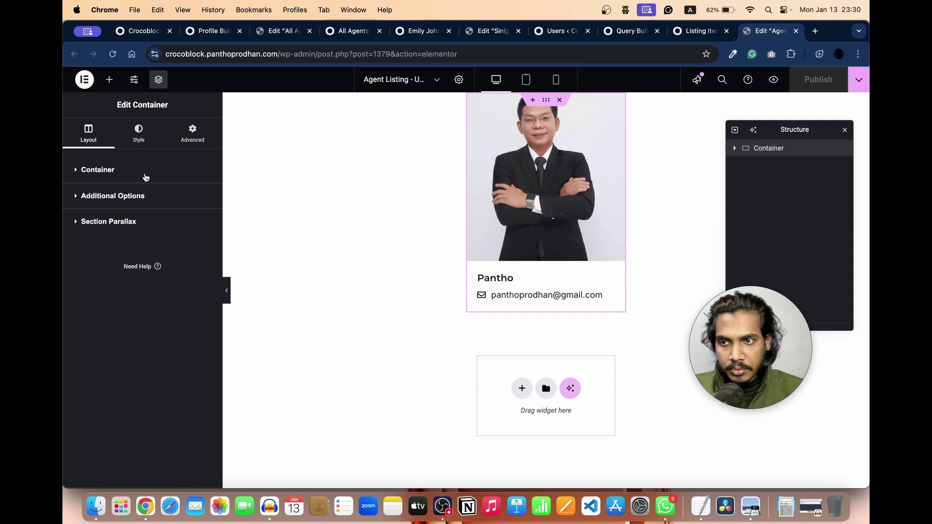
pyautogui.click(114, 197)
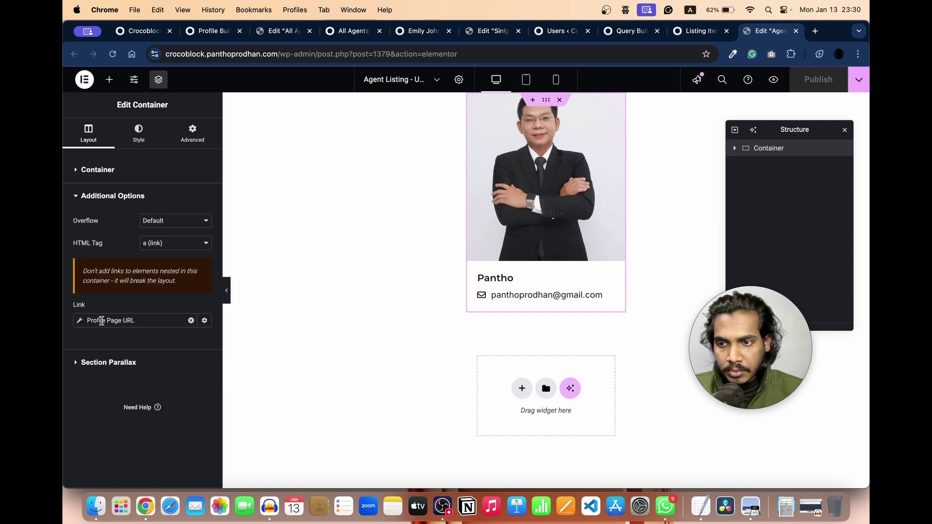
pyautogui.click(101, 321)
pyautogui.click(165, 370)
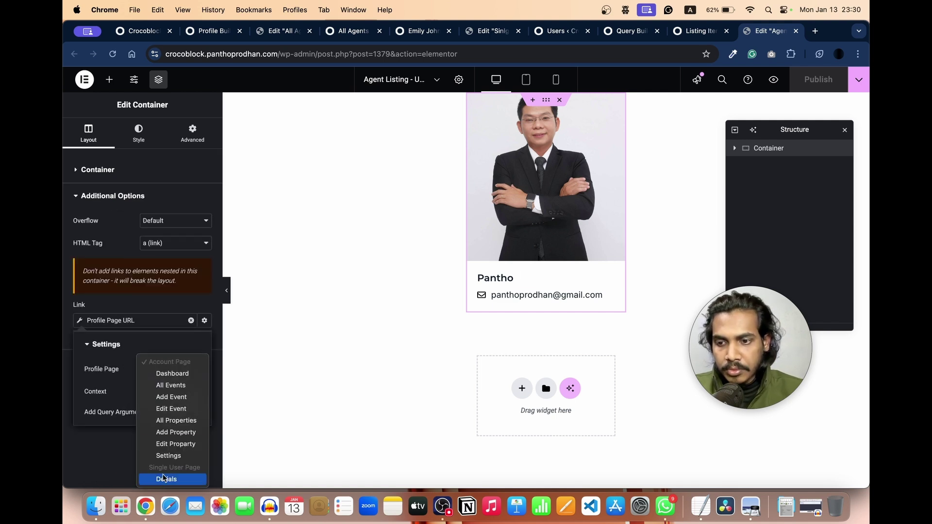
pyautogui.click(163, 479)
pyautogui.click(119, 196)
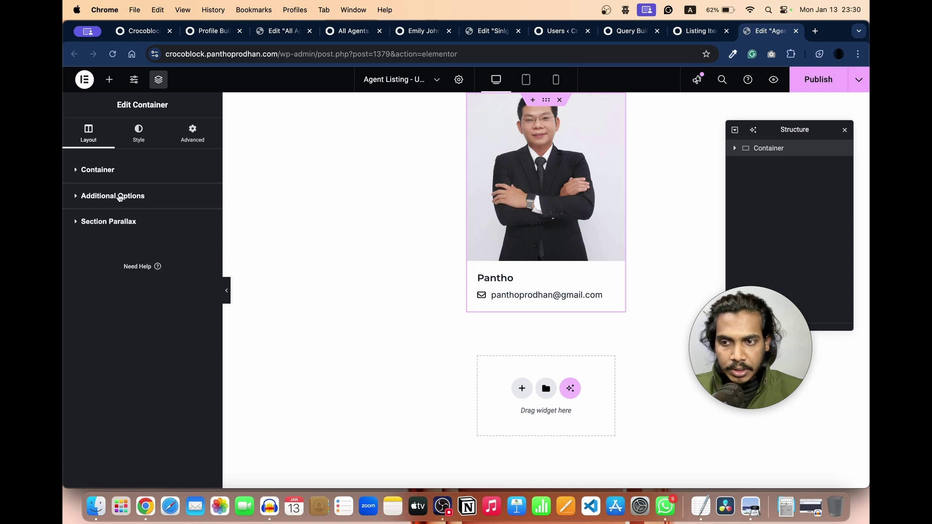
pyautogui.click(801, 79)
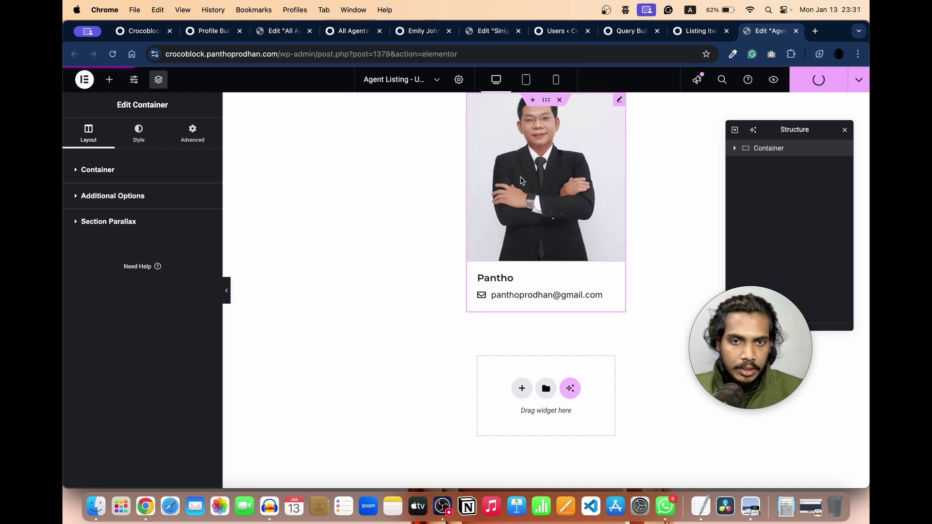
# Step: Reload the All Agents page and open the card of the second agent in the second row in a new tab
pyautogui.click(349, 31)
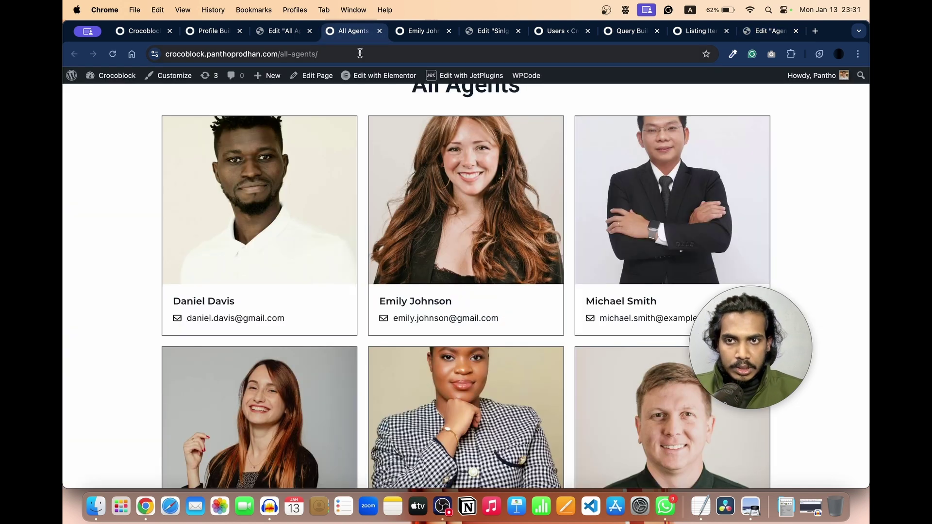
pyautogui.click(359, 53)
pyautogui.press('Return')
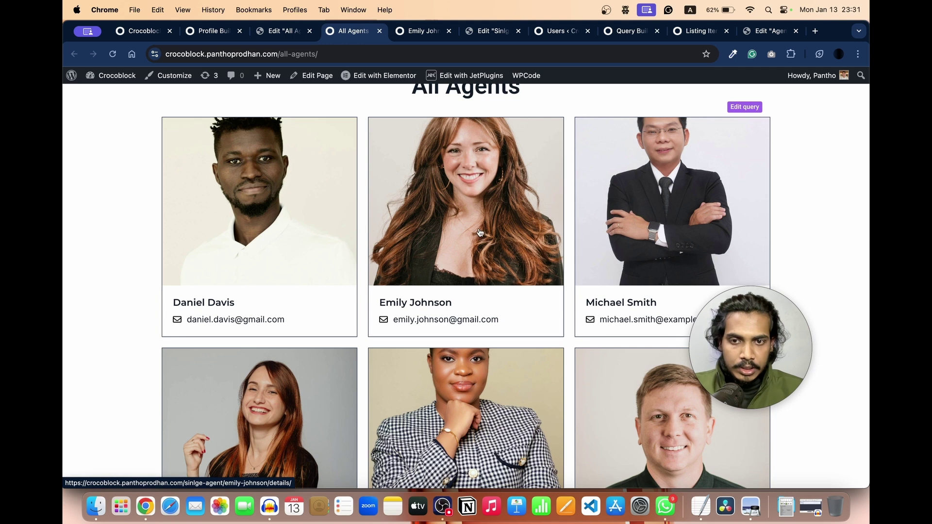
pyautogui.keyDown('super'); pyautogui.click(480, 232); pyautogui.keyUp('super')
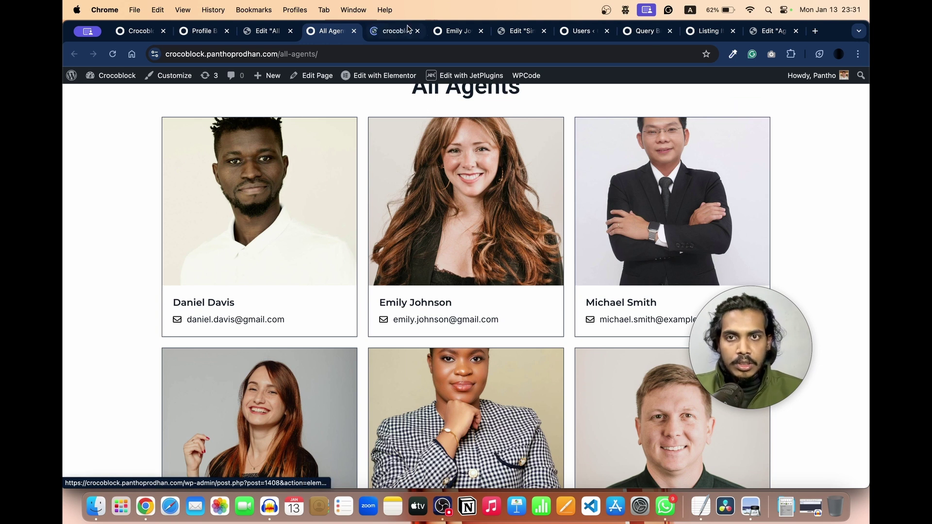
pyautogui.click(387, 32)
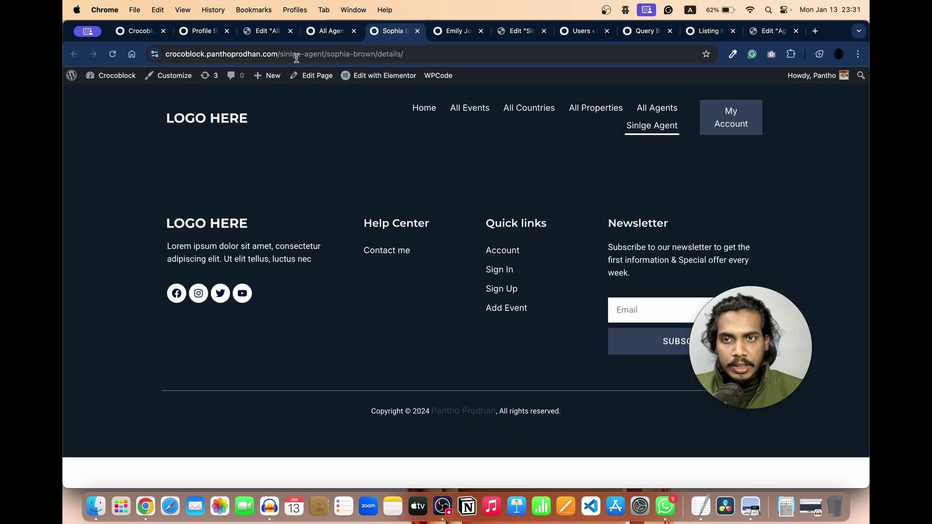
# Step: Examine the agent page's URL, comparing its parts with the Sinlge Agent page and the Detials subpage settings in Profile Builder
pyautogui.moveTo(287, 53); pyautogui.dragTo(389, 56)
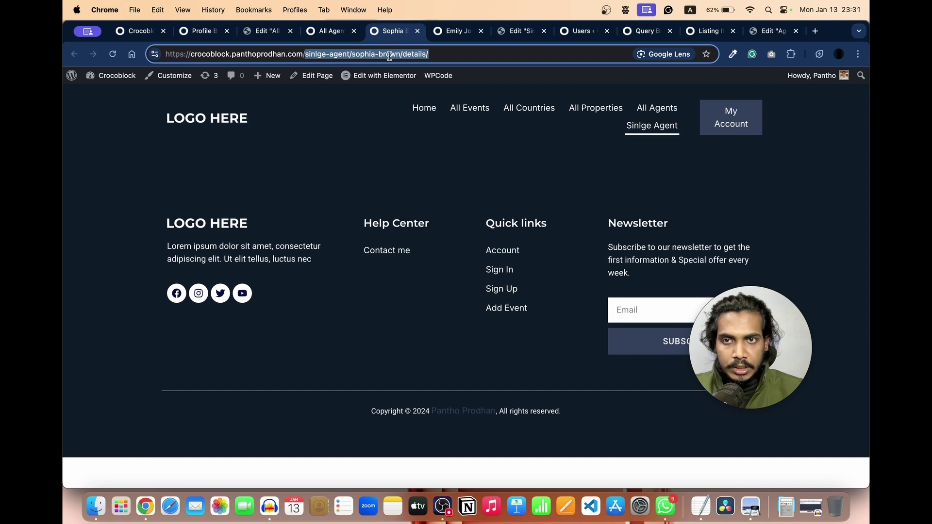
pyautogui.click(319, 55)
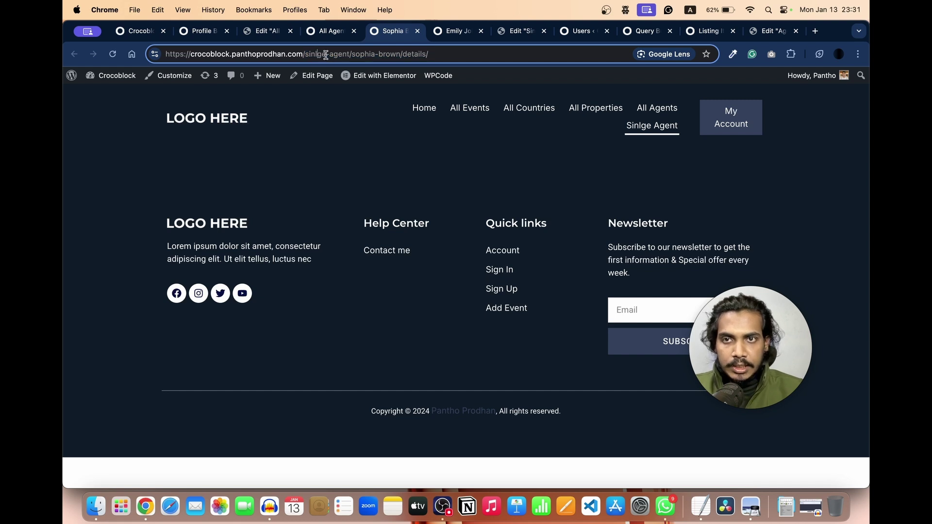
pyautogui.click(517, 32)
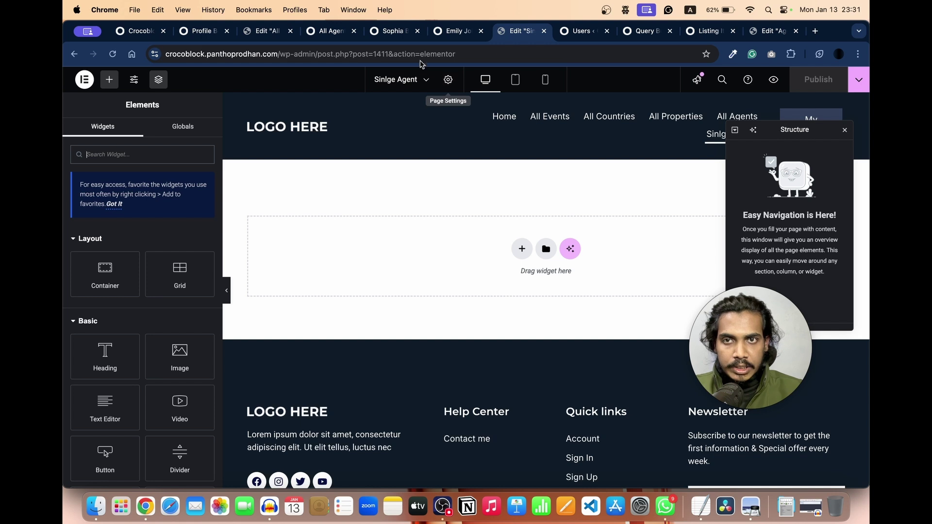
pyautogui.click(386, 36)
pyautogui.moveTo(353, 54); pyautogui.dragTo(401, 55)
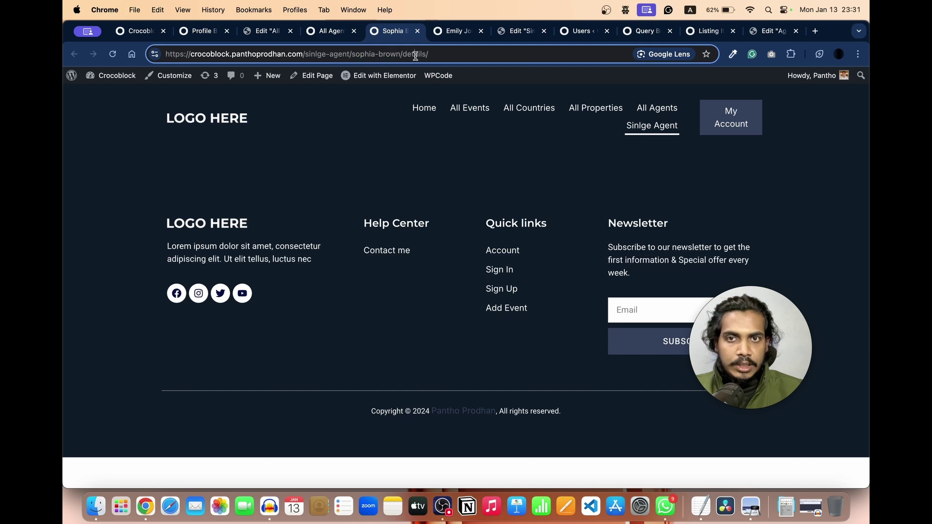
pyautogui.doubleClick(415, 55)
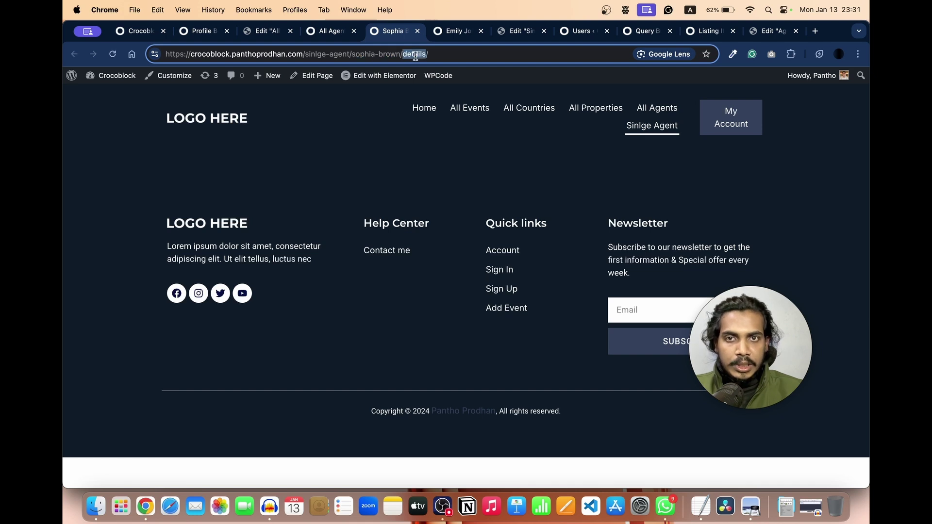
pyautogui.click(202, 29)
pyautogui.scroll(3, 552, 228)
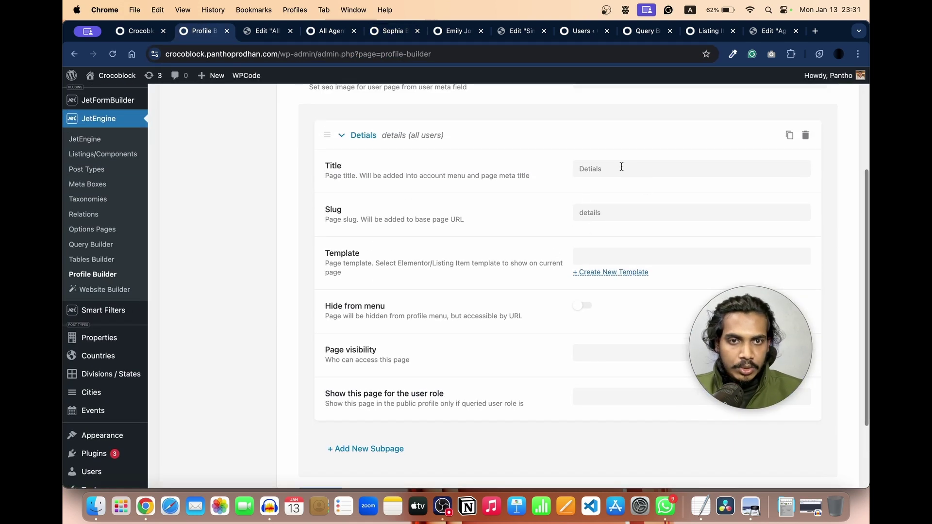
pyautogui.scroll(5, 470, 193)
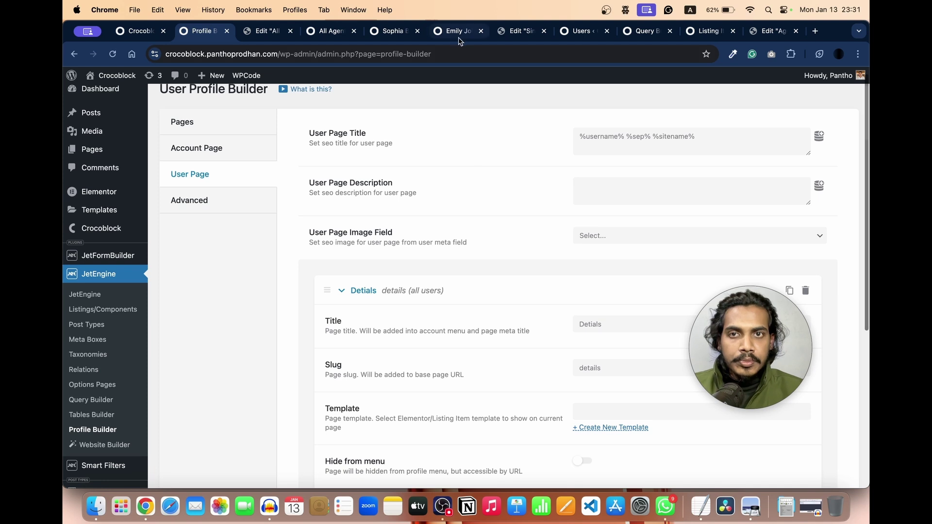
# Step: Close the agent's details page and look over the whole agent grid on the All Agents page
pyautogui.click(452, 30)
pyautogui.click(418, 30)
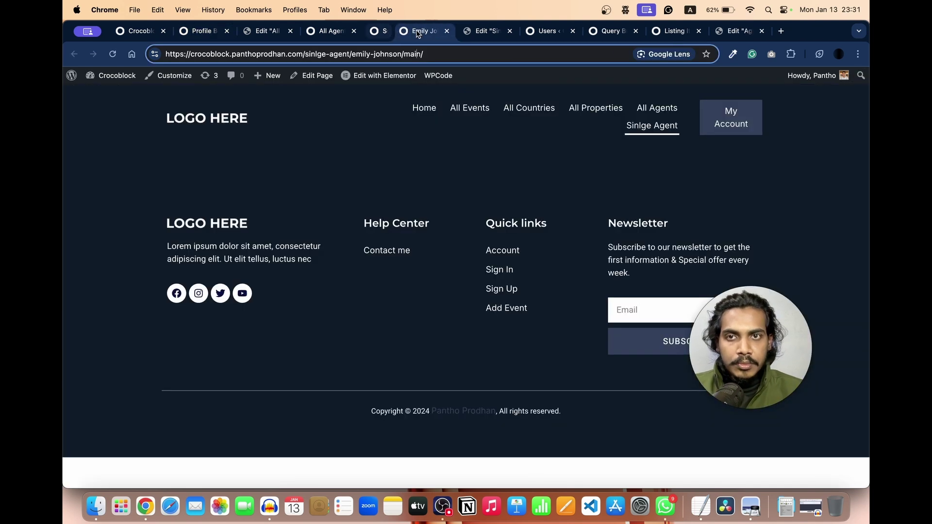
pyautogui.click(332, 31)
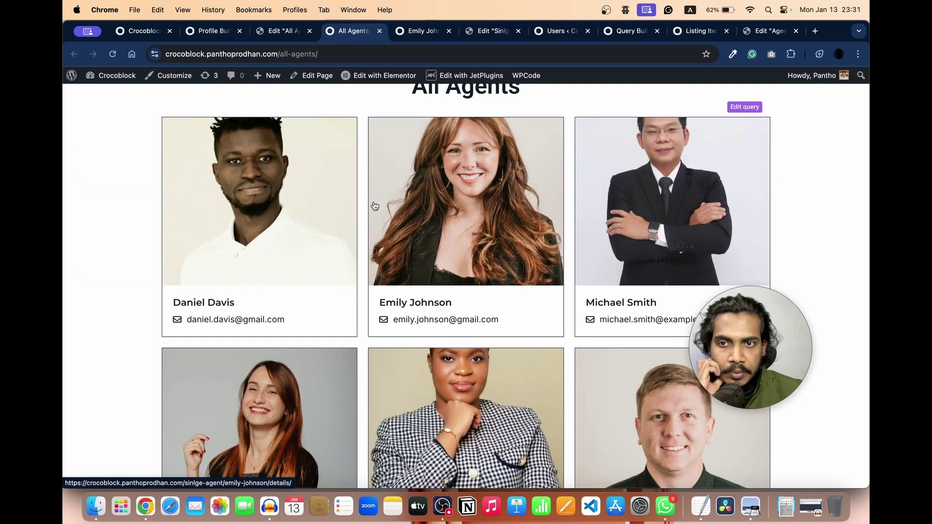
pyautogui.scroll(3, 375, 206)
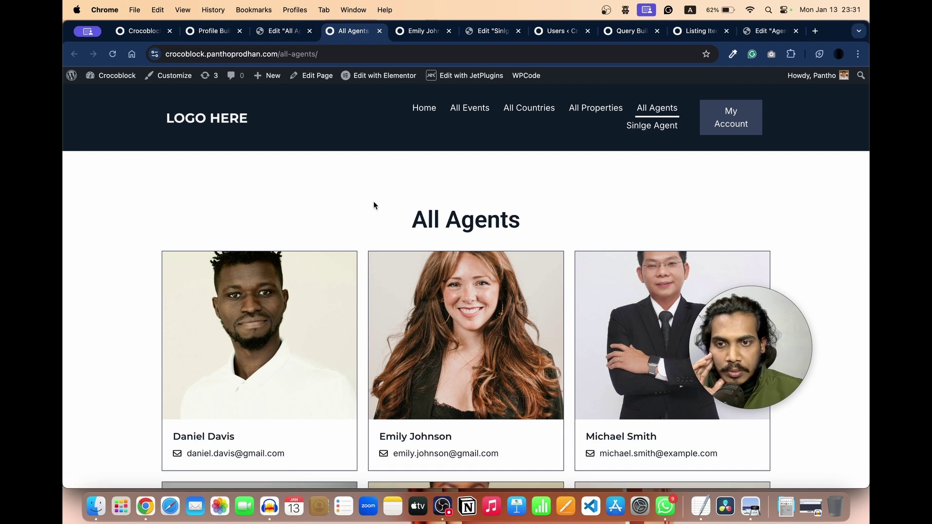
pyautogui.scroll(-10, 374, 205)
pyautogui.scroll(10, 374, 207)
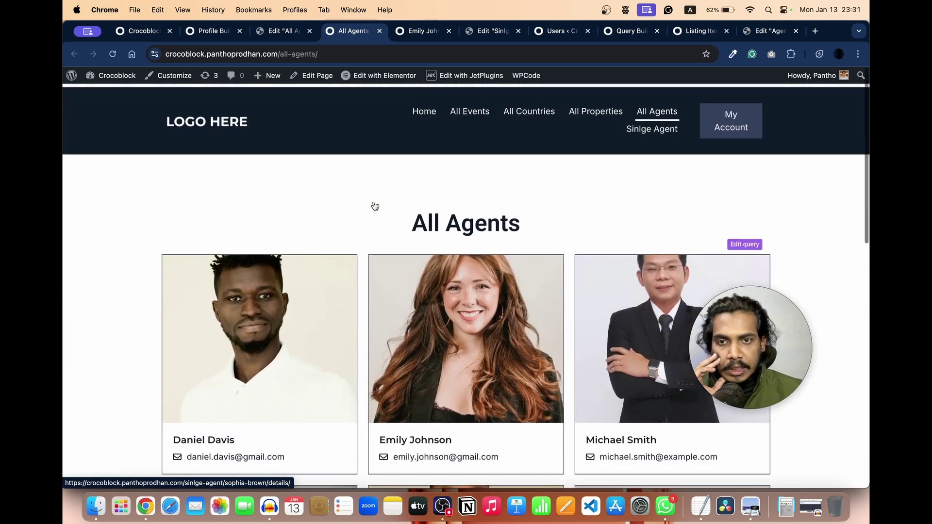
pyautogui.scroll(-4, 374, 206)
# Step: Reload the older agent page that uses the main slug and close it
pyautogui.click(415, 31)
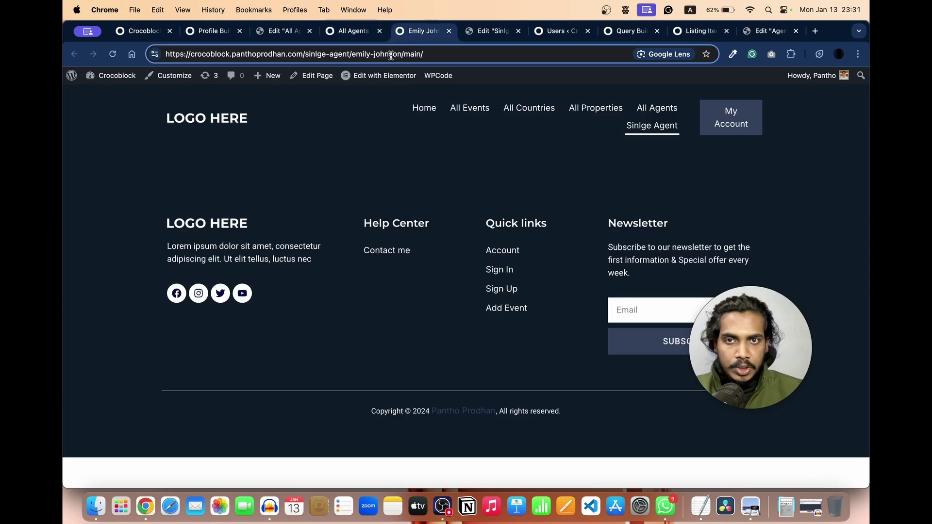
pyautogui.press('Return')
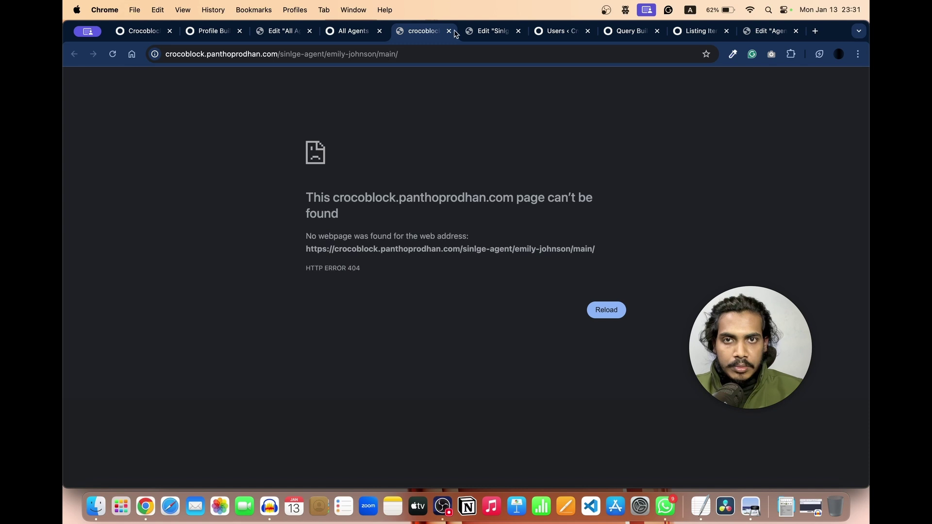
pyautogui.click(449, 31)
# Step: Open the first agent's card from the All Agents page in a new tab and view its details page
pyautogui.click(354, 31)
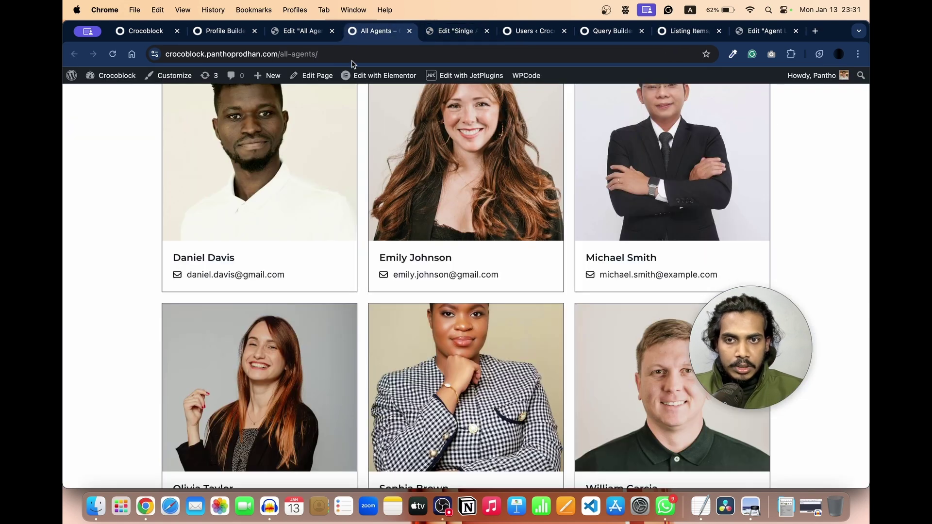
pyautogui.keyDown('super'); pyautogui.click(300, 208); pyautogui.keyUp('super')
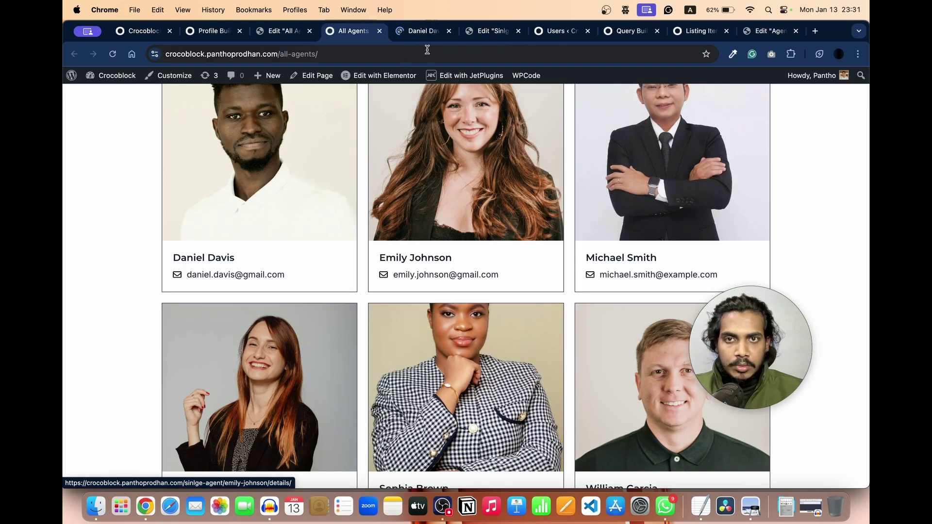
pyautogui.click(421, 30)
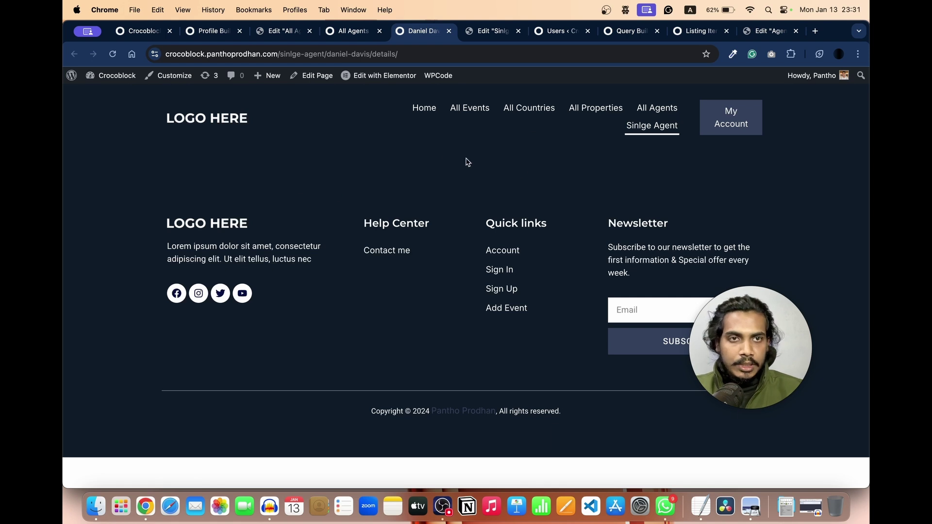
# Step: Add the Profile Subpage Content widget to the empty Sinlge Agent page in Elementor and publish the page
pyautogui.click(491, 31)
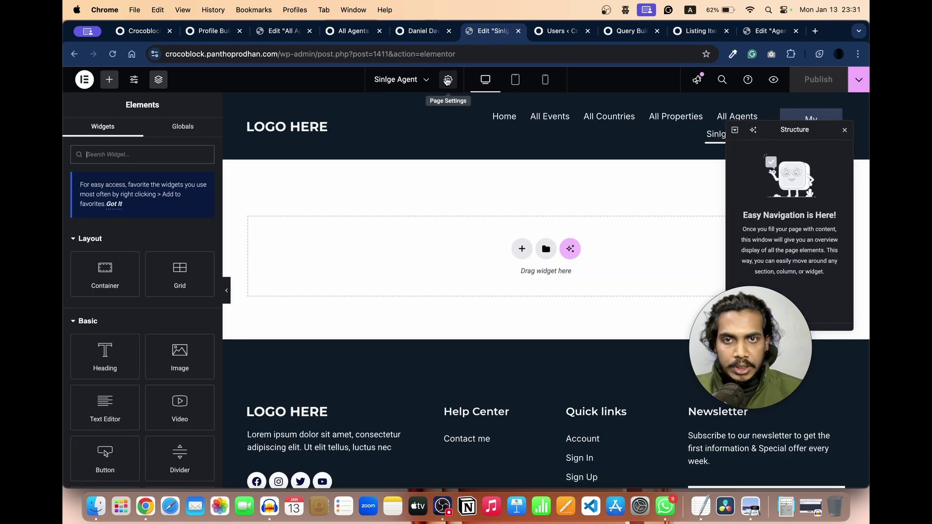
pyautogui.click(447, 79)
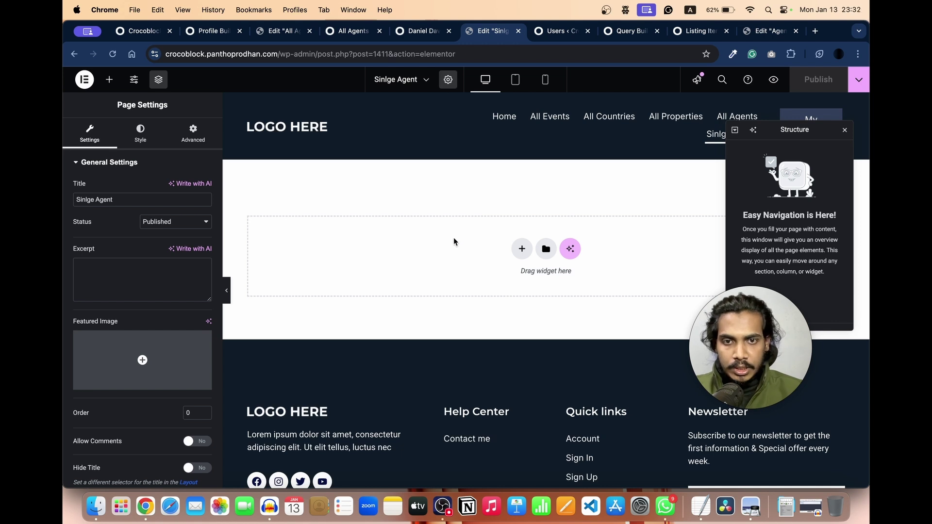
pyautogui.click(109, 80)
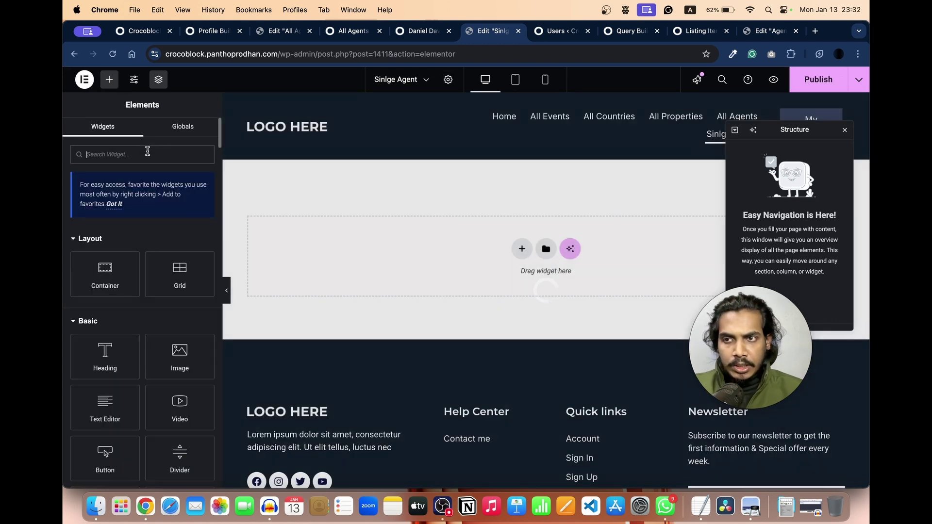
pyautogui.write('pro')
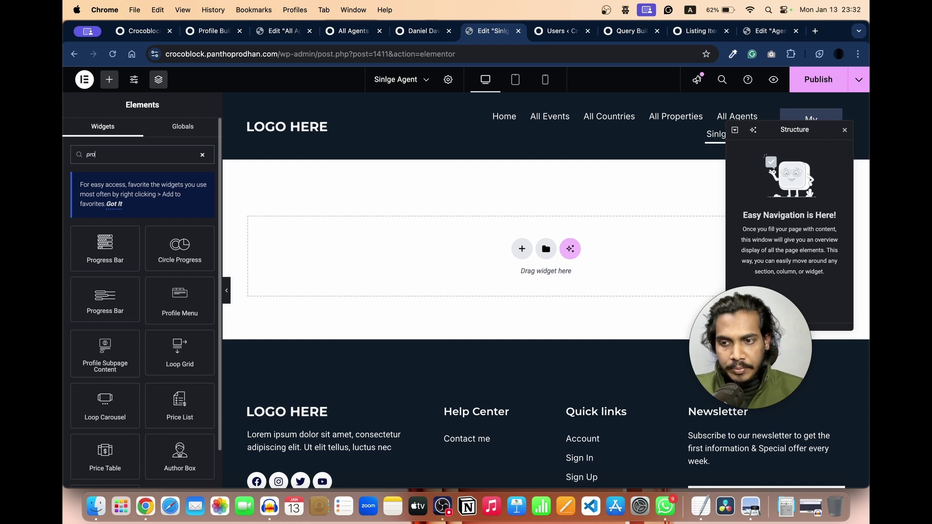
pyautogui.moveTo(93, 364); pyautogui.dragTo(379, 269)
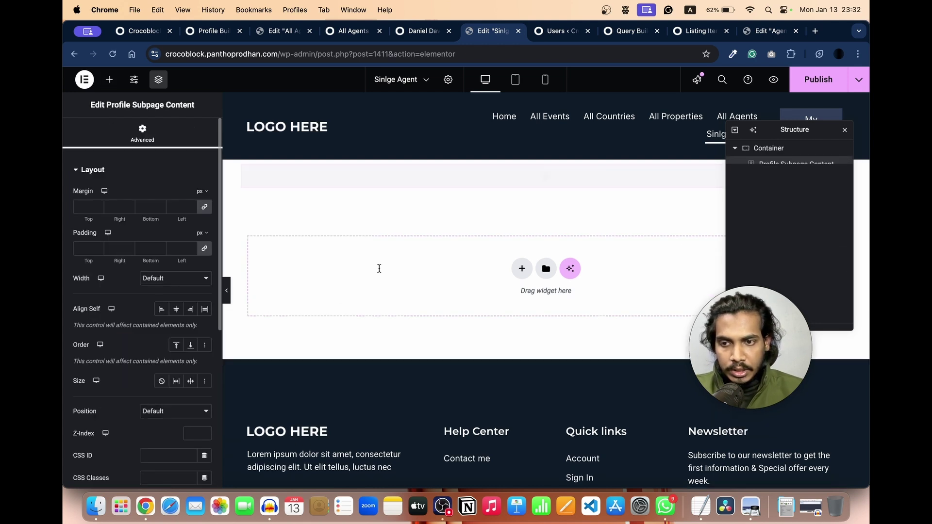
pyautogui.click(797, 150)
pyautogui.click(817, 79)
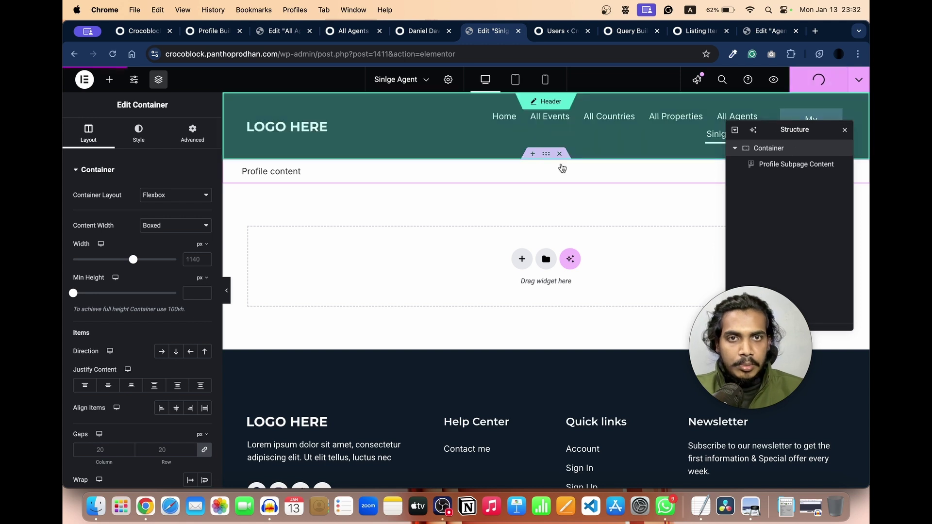
# Step: Review the Detials subpage's template setting in Profile Builder and create a new Agent Details template under Elementor's saved templates
pyautogui.click(213, 30)
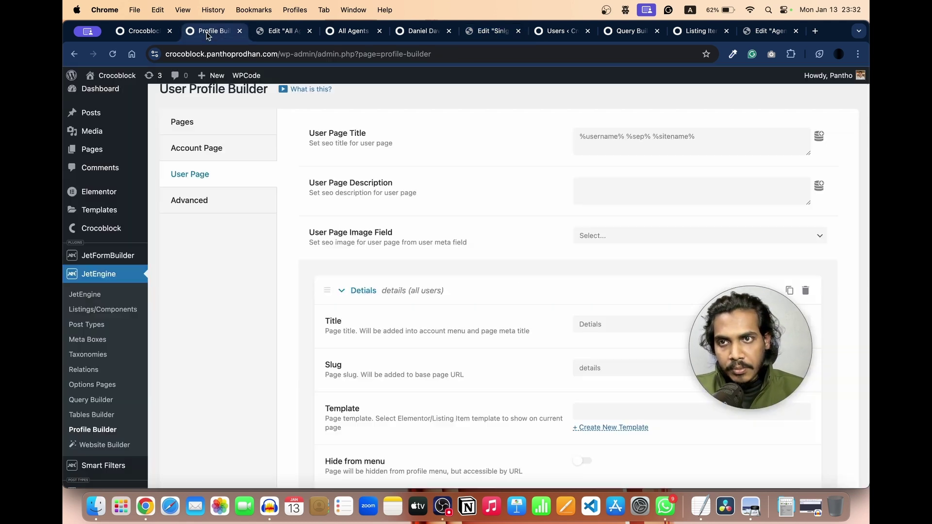
pyautogui.scroll(-5, 276, 244)
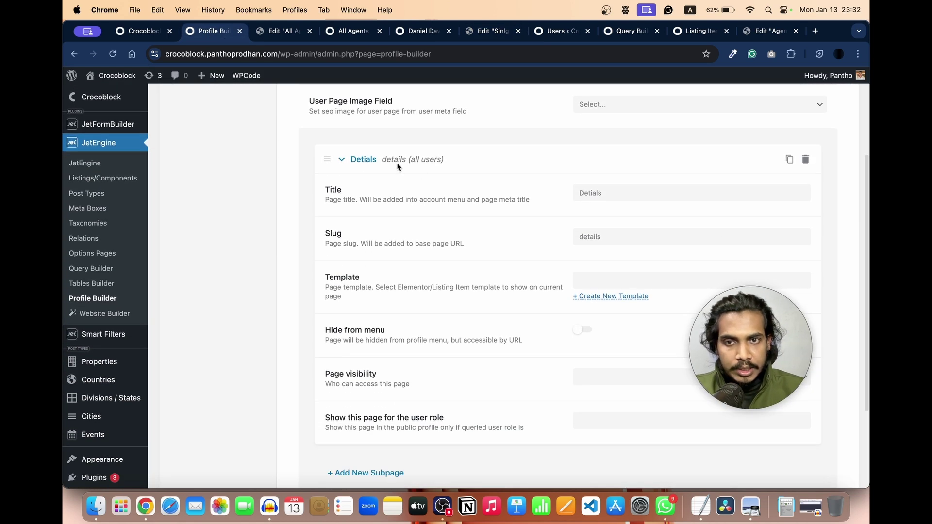
pyautogui.scroll(2, 415, 168)
pyautogui.scroll(-3, 415, 168)
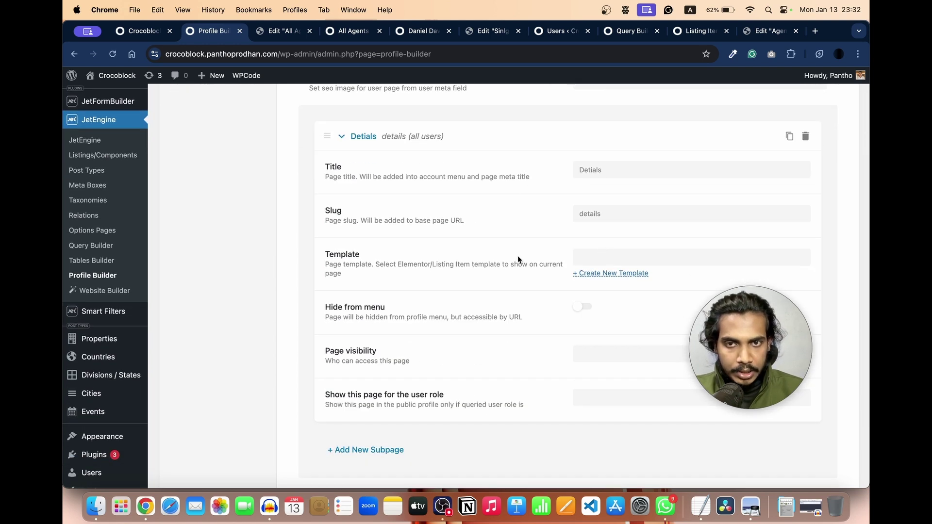
pyautogui.scroll(5, 419, 227)
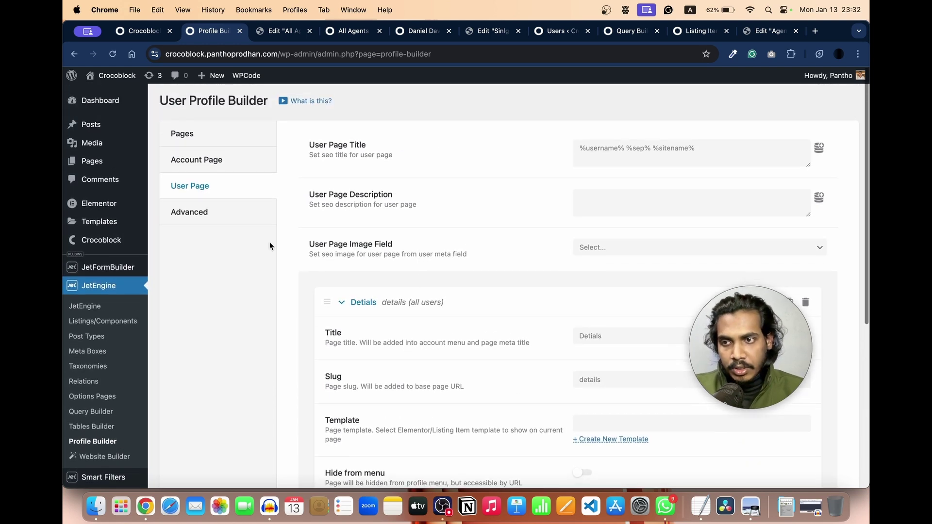
pyautogui.keyDown('super'); pyautogui.click(99, 225); pyautogui.keyUp('super')
pyautogui.click(265, 30)
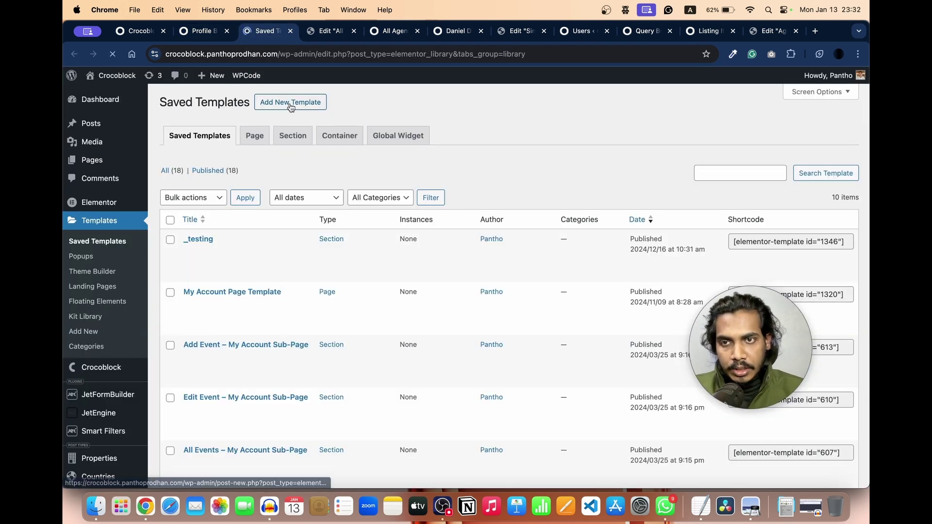
pyautogui.click(302, 98)
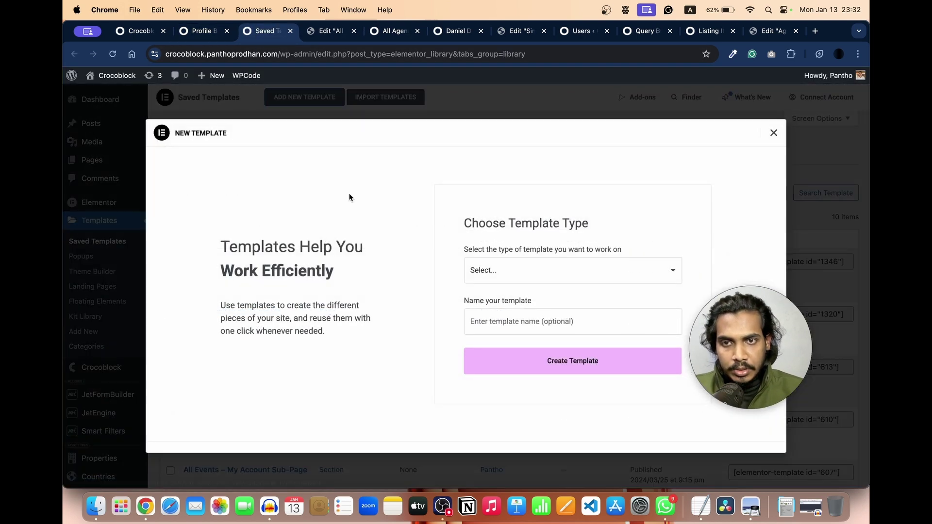
pyautogui.click(517, 269)
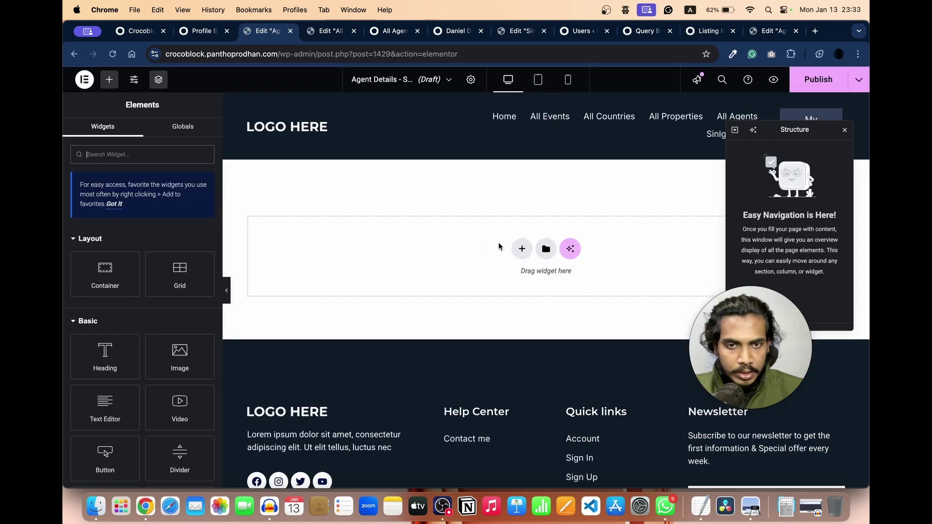
# Step: Add a two-column container with a narrow first column and a wide second column to the Agent Details template
pyautogui.click(522, 248)
pyautogui.click(510, 277)
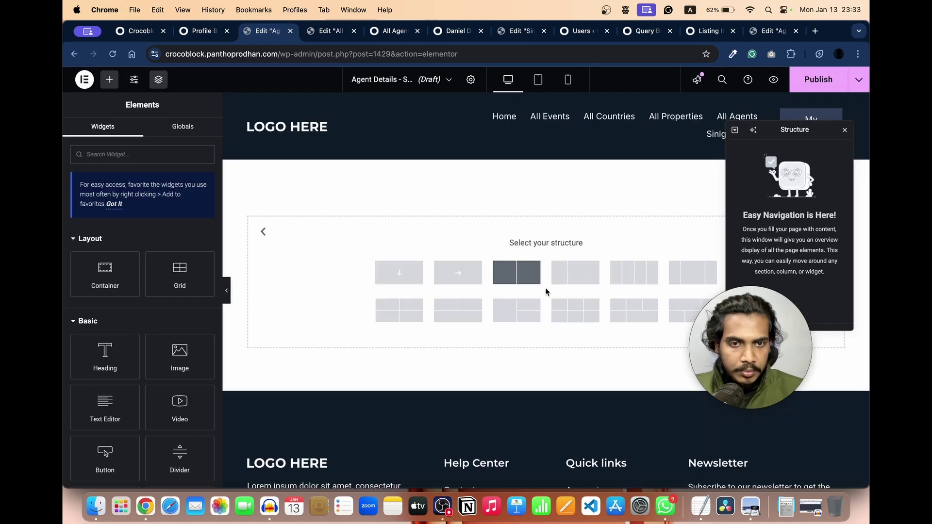
pyautogui.click(577, 279)
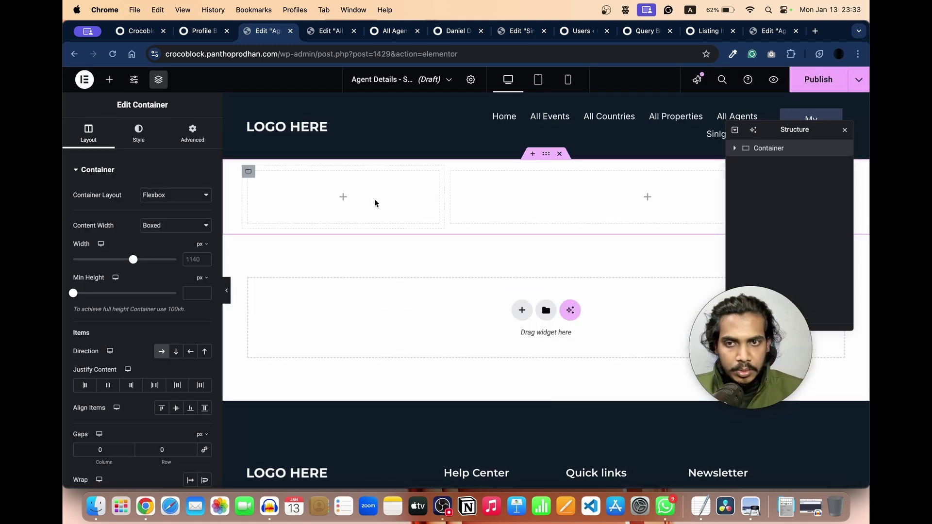
# Step: Copy the agent photo widget from the Agent Listing item and paste it into the narrow column of the Agent Details template
pyautogui.click(344, 196)
pyautogui.press('super+9')
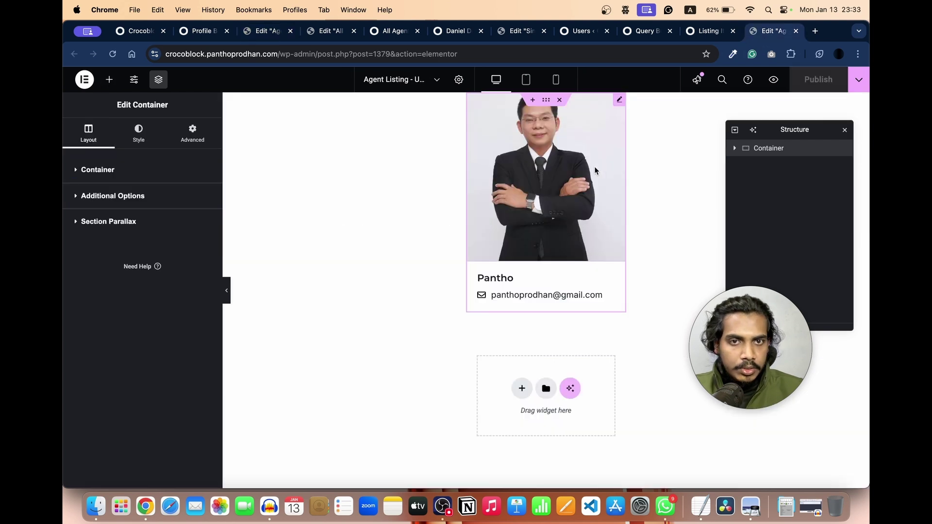
pyautogui.rightClick(550, 160)
pyautogui.click(575, 210)
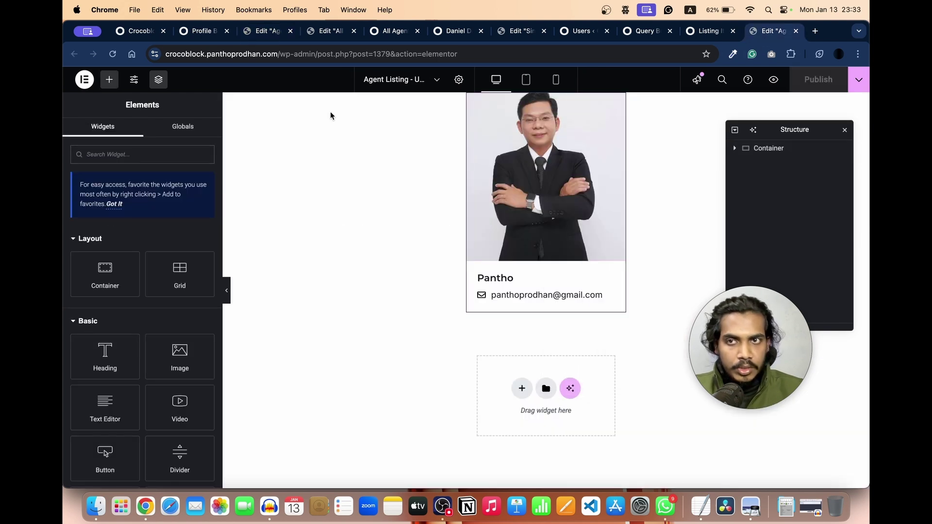
pyautogui.click(264, 35)
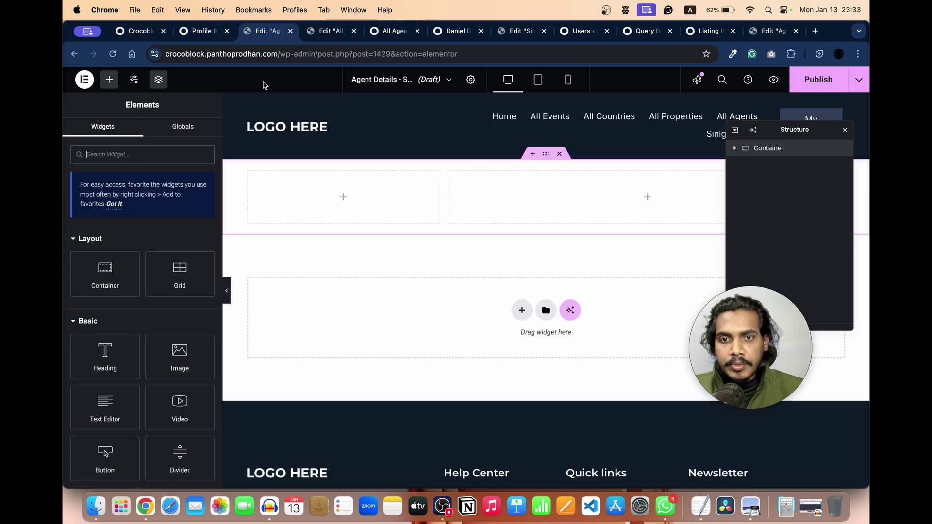
pyautogui.rightClick(343, 190)
pyautogui.click(361, 288)
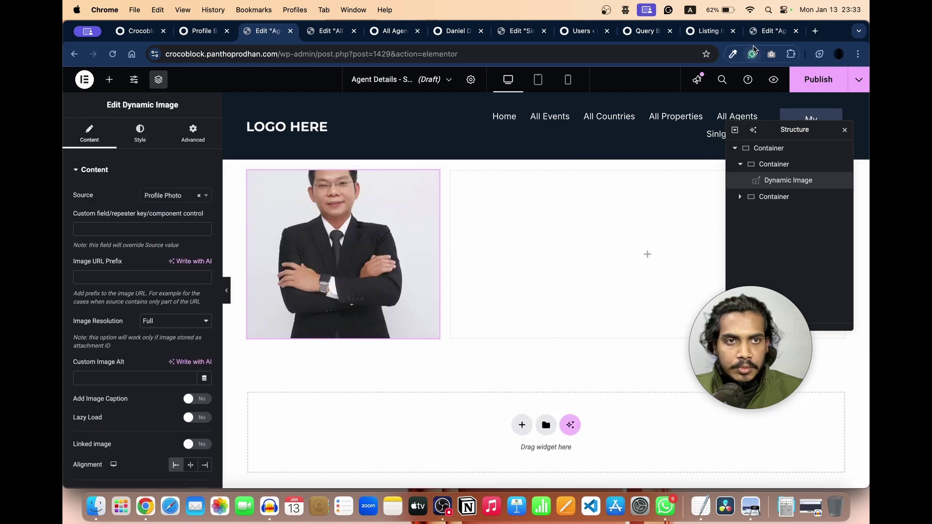
# Step: Copy the listing item's name and email container into the wide column of the Agent Details template and publish the template
pyautogui.click(761, 35)
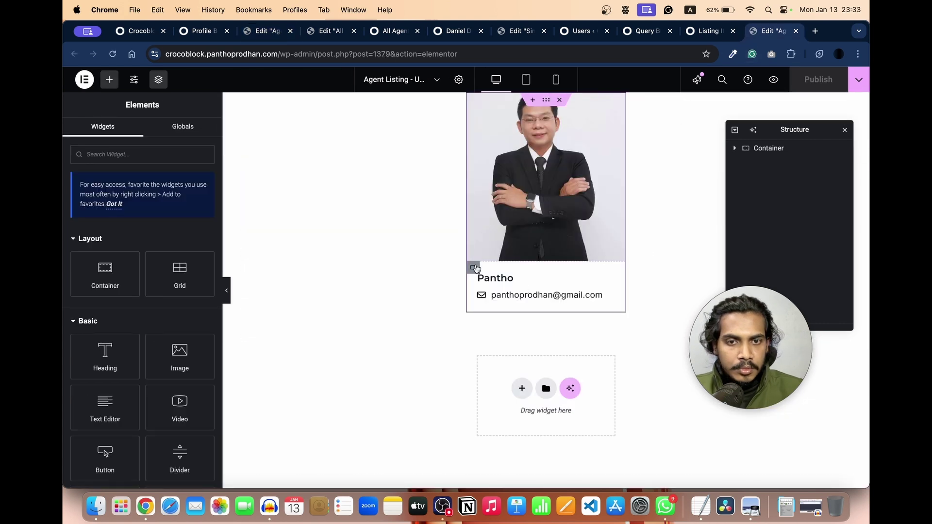
pyautogui.click(475, 268)
pyautogui.rightClick(474, 268)
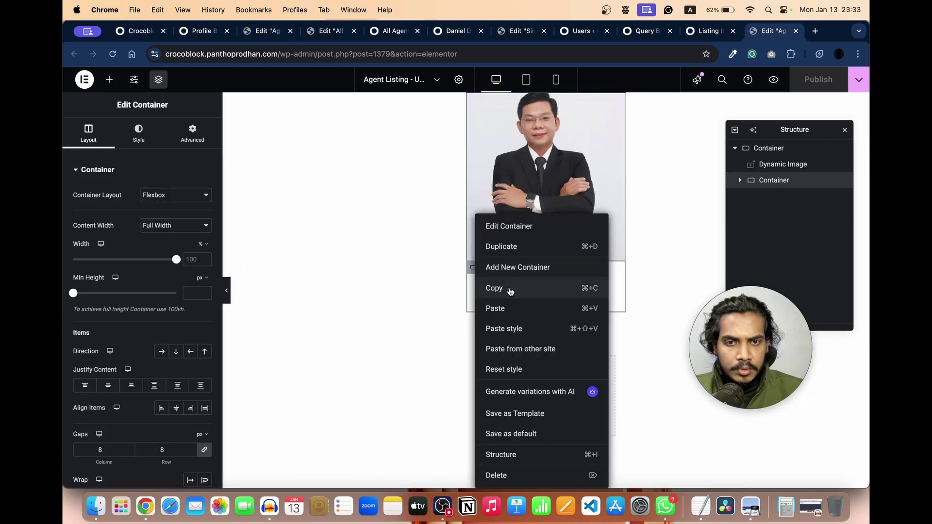
pyautogui.click(510, 290)
pyautogui.click(266, 31)
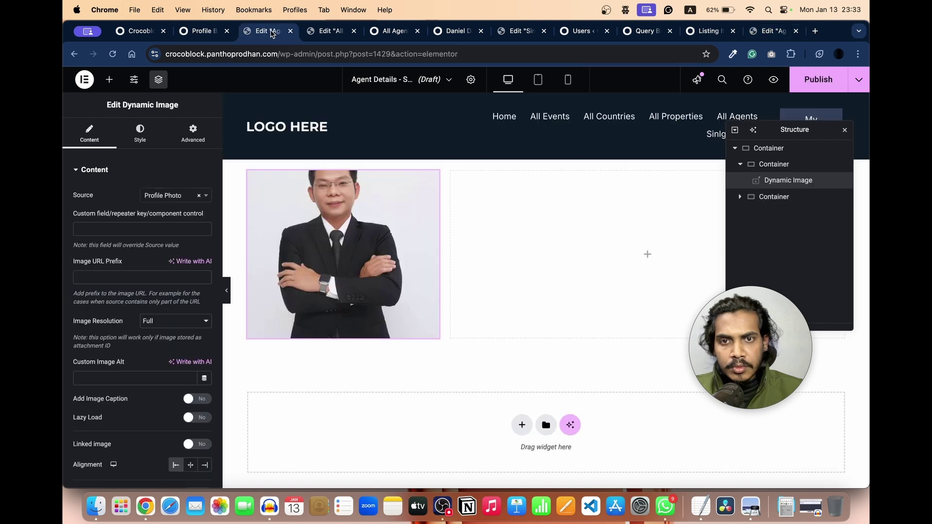
pyautogui.rightClick(532, 266)
pyautogui.click(580, 312)
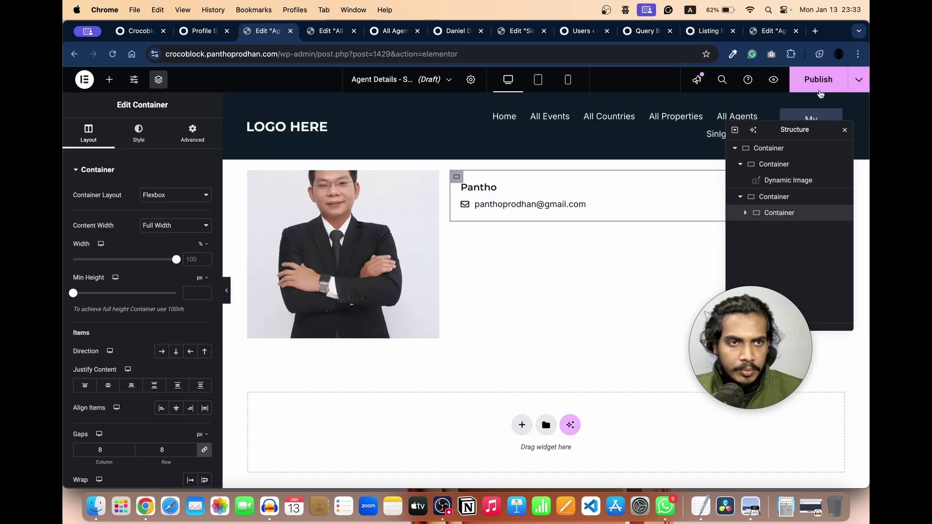
pyautogui.click(820, 91)
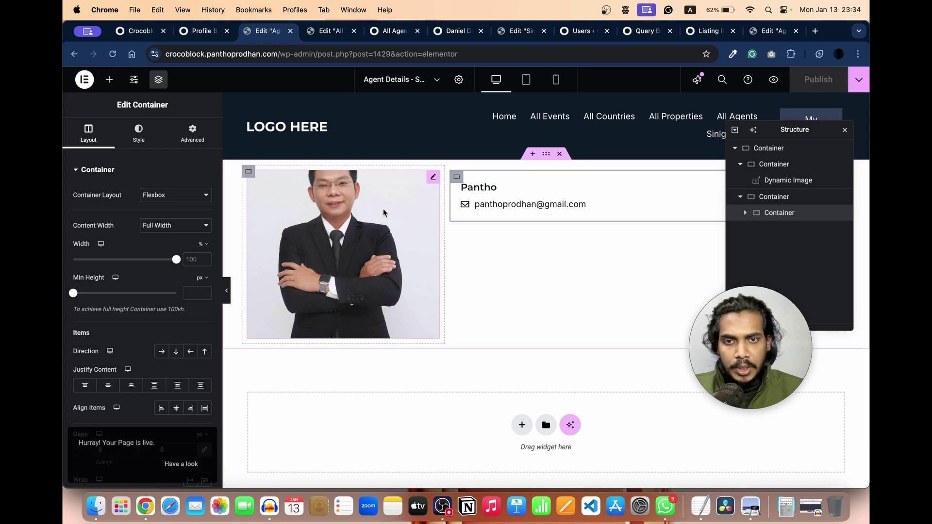
# Step: Reload the first agent's open details page to check whether the template content is displayed
pyautogui.click(394, 32)
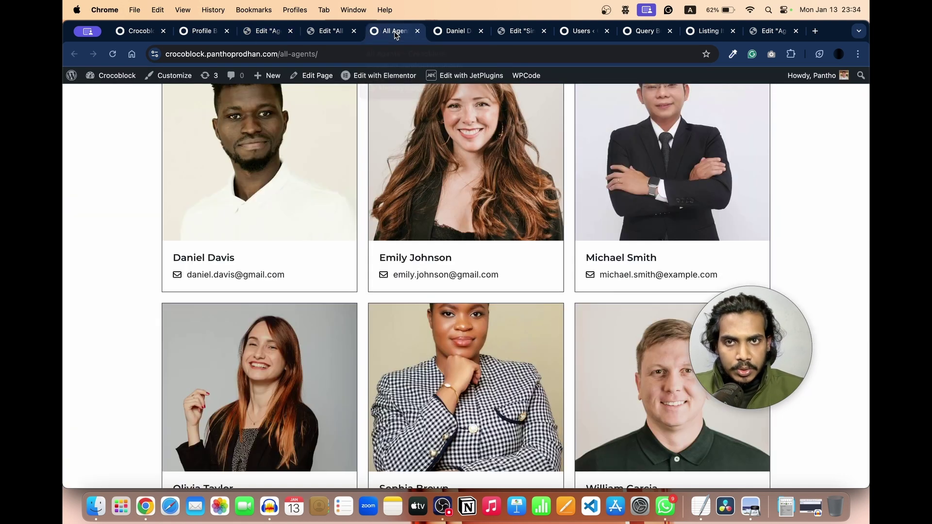
pyautogui.click(442, 32)
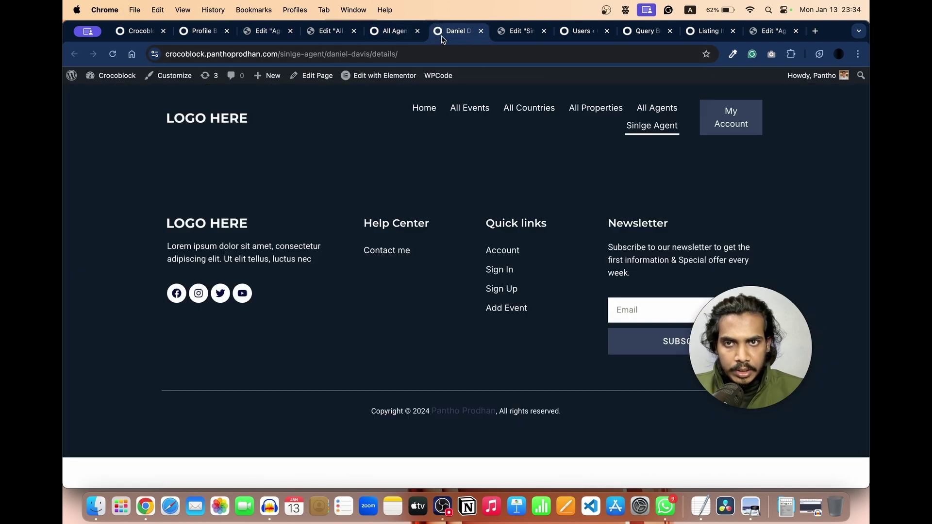
pyautogui.click(400, 54)
pyautogui.press('Return')
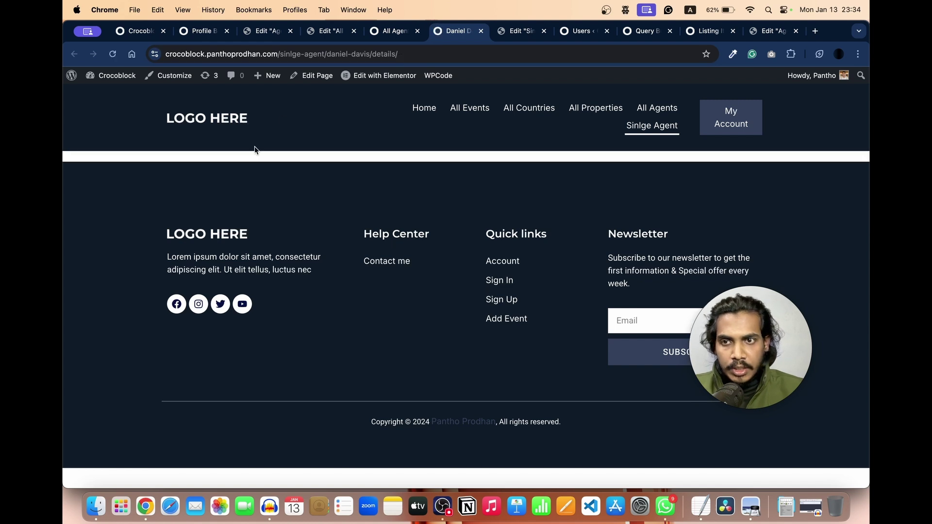
# Step: Assign the Agent Details - Sub Page template to the Detials subpage in Profile Builder and save the settings
pyautogui.click(199, 31)
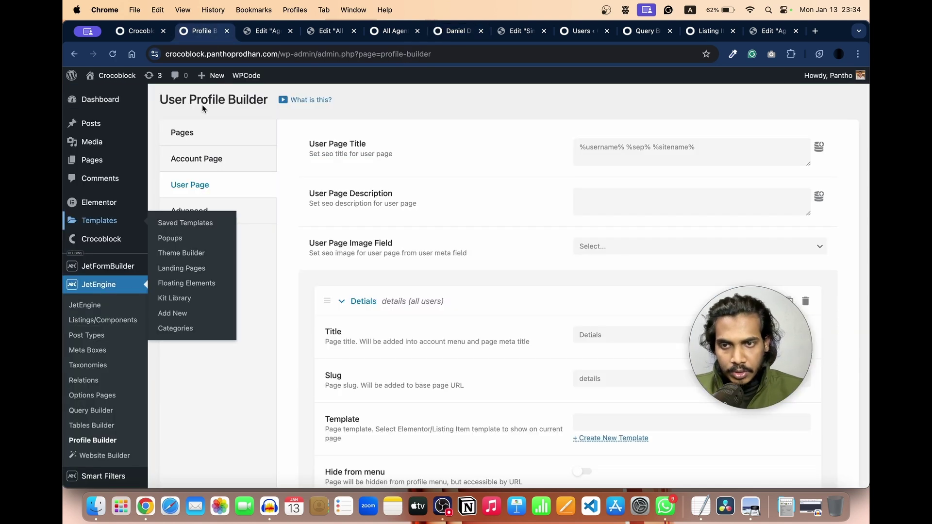
pyautogui.scroll(-5, 326, 286)
pyautogui.click(628, 251)
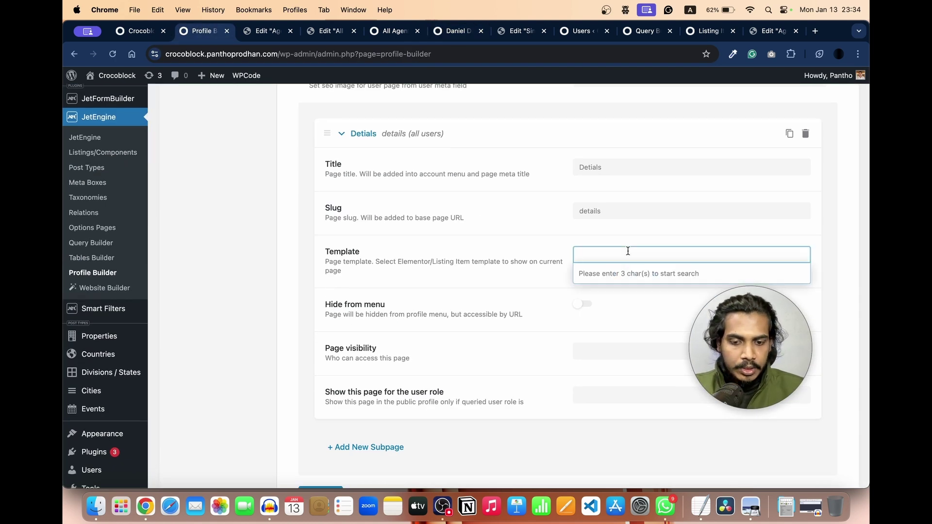
pyautogui.write('agen')
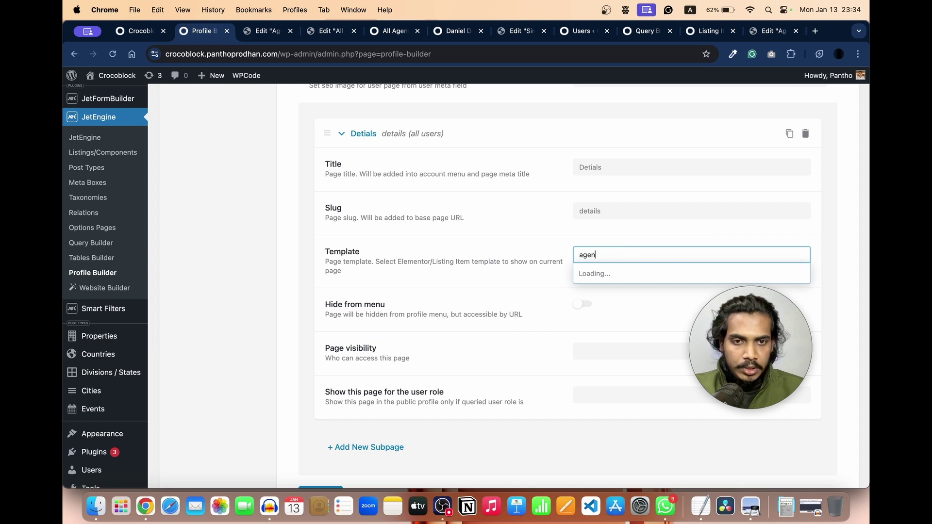
pyautogui.click(646, 274)
pyautogui.scroll(-4, 465, 308)
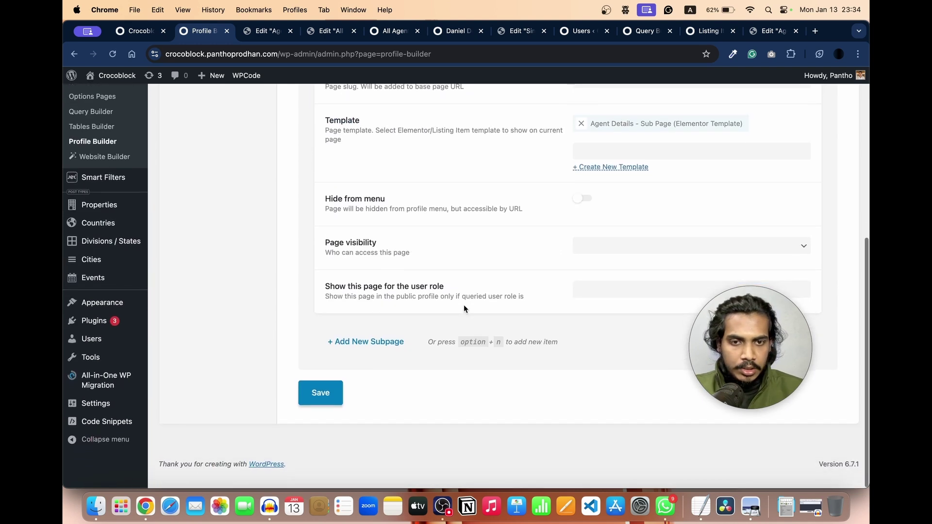
pyautogui.click(323, 411)
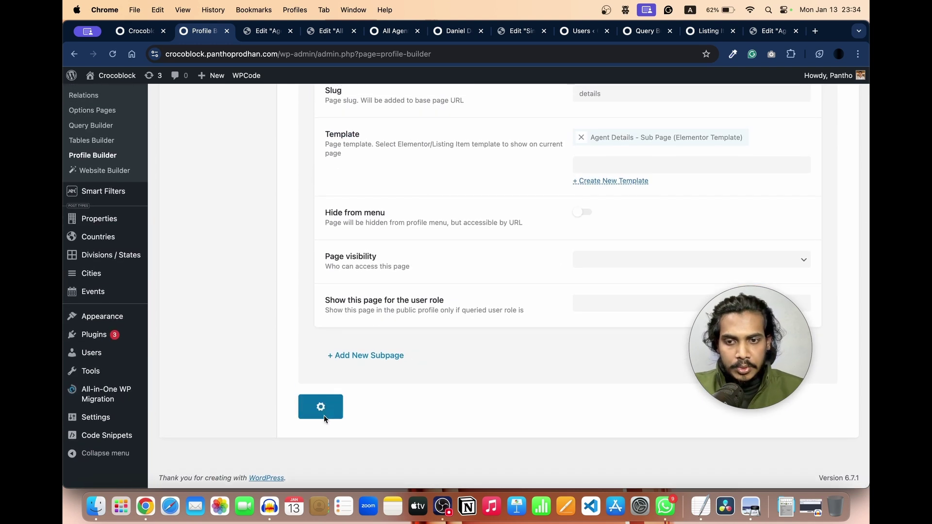
# Step: Reload the first agent's details page and examine the photo, name and email shown through the assigned template
pyautogui.click(457, 30)
pyautogui.click(414, 52)
pyautogui.press('Return')
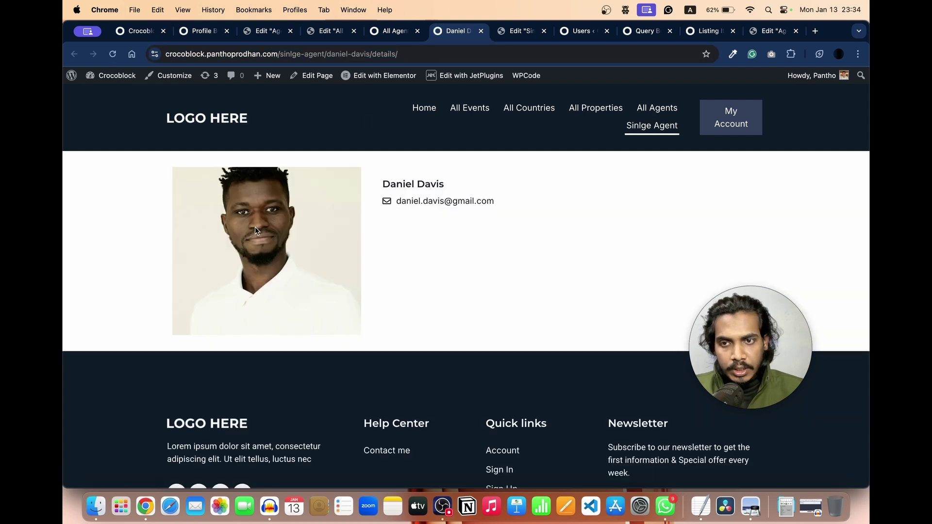
pyautogui.moveTo(254, 226); pyautogui.dragTo(422, 217)
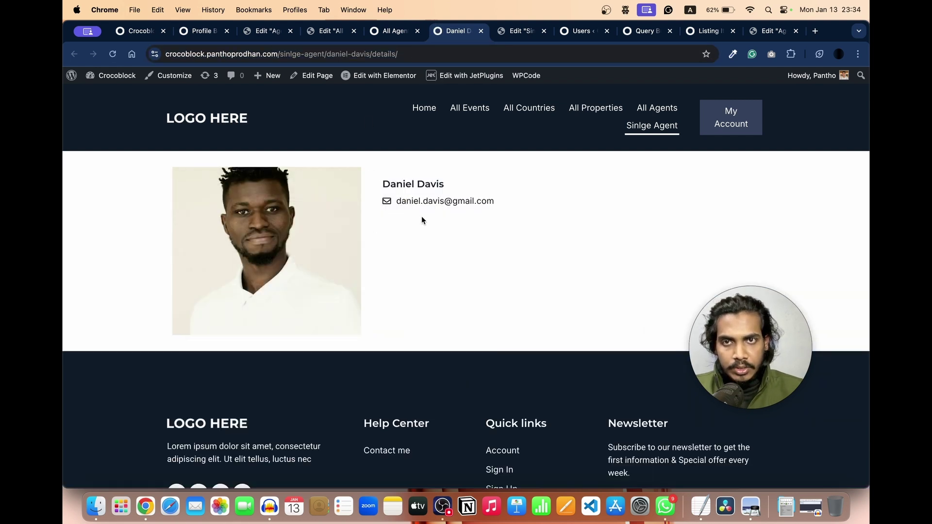
# Step: Open the last agent's card from the All Agents page in a new tab and examine its details page
pyautogui.click(390, 33)
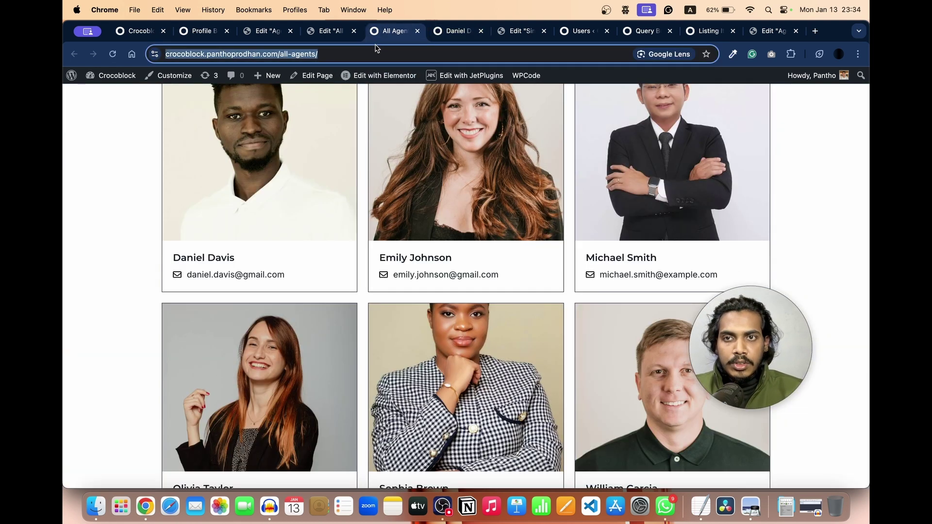
pyautogui.scroll(-5, 444, 202)
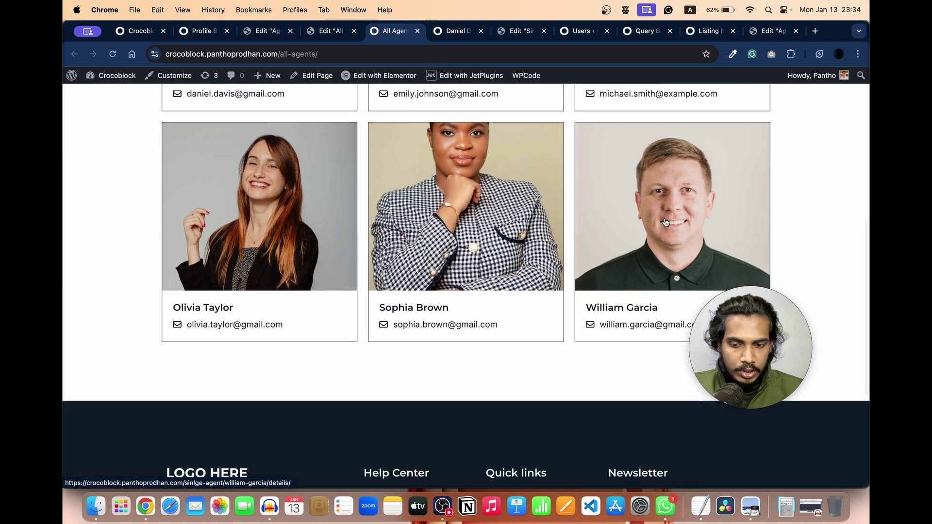
pyautogui.click(685, 225)
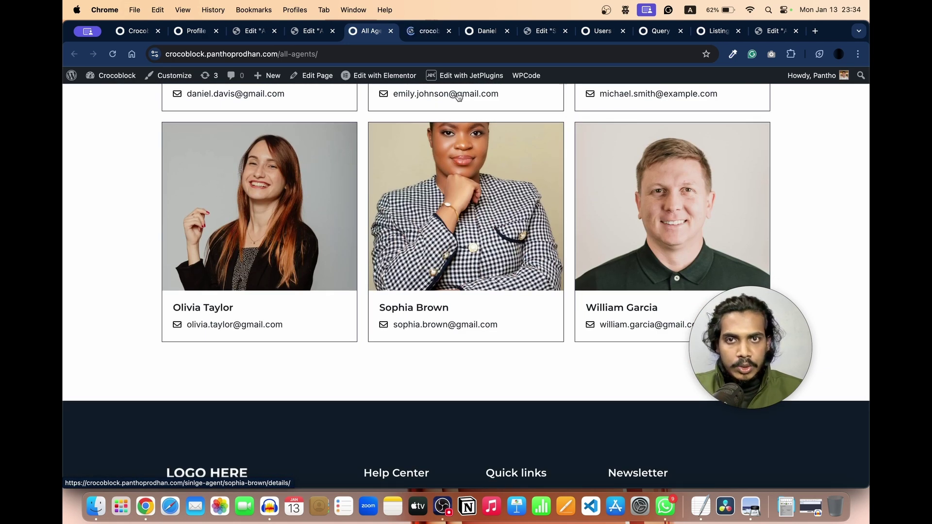
pyautogui.scroll(-1, 393, 263)
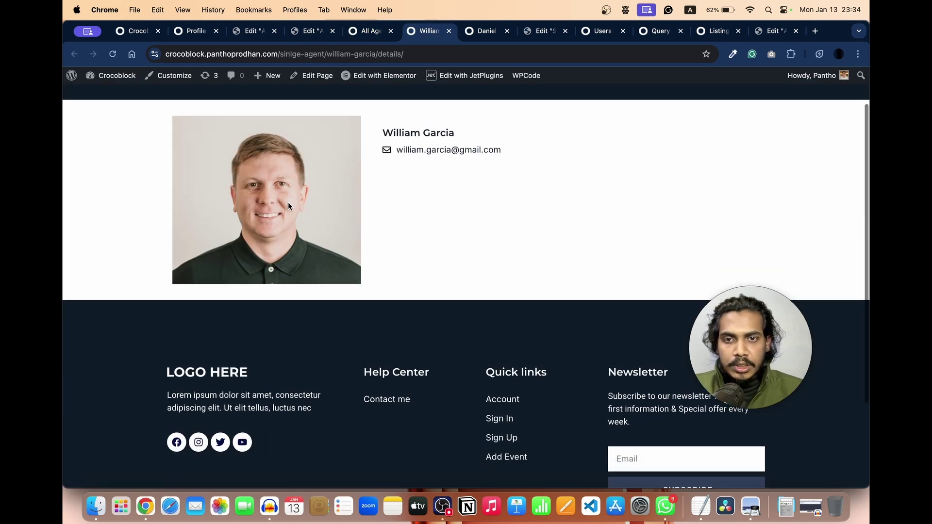
pyautogui.scroll(2, 438, 246)
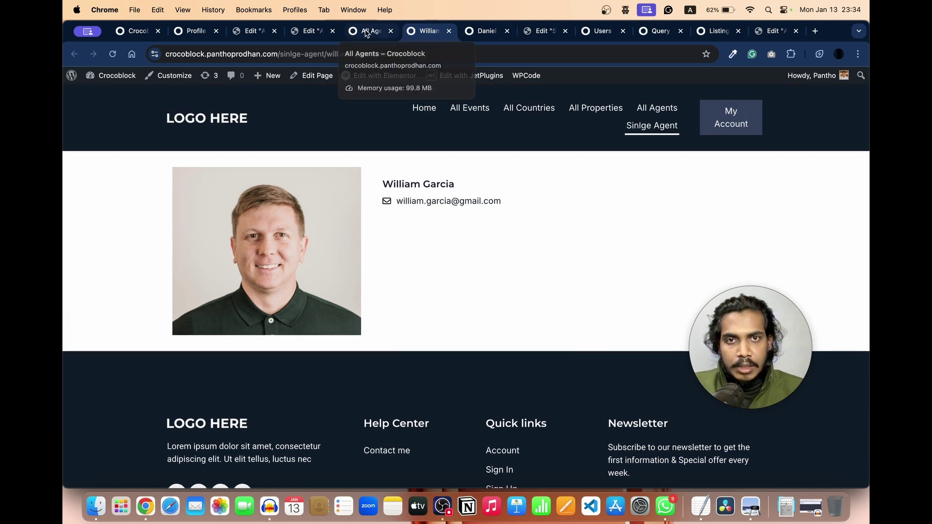
# Step: Review the Sinlge Agent page's profile content widget and the Agent Details template layout in Elementor
pyautogui.click(542, 31)
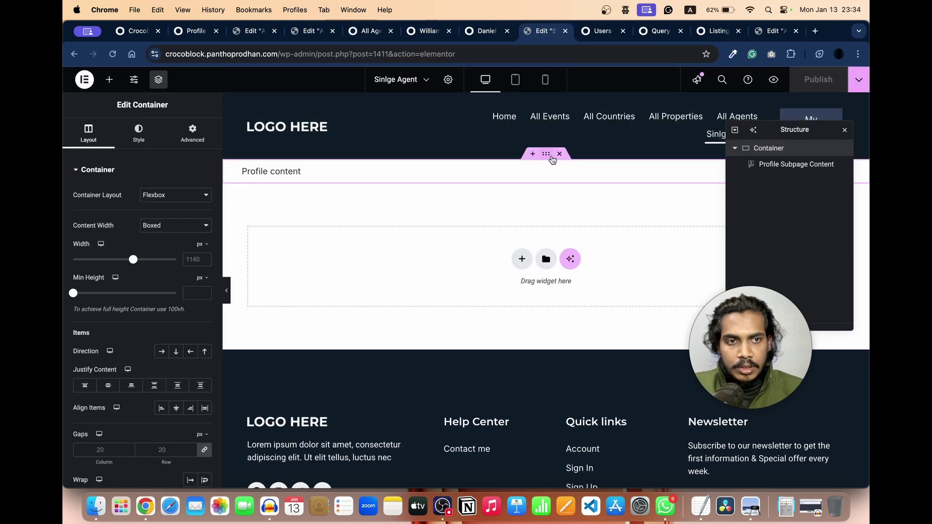
pyautogui.click(251, 33)
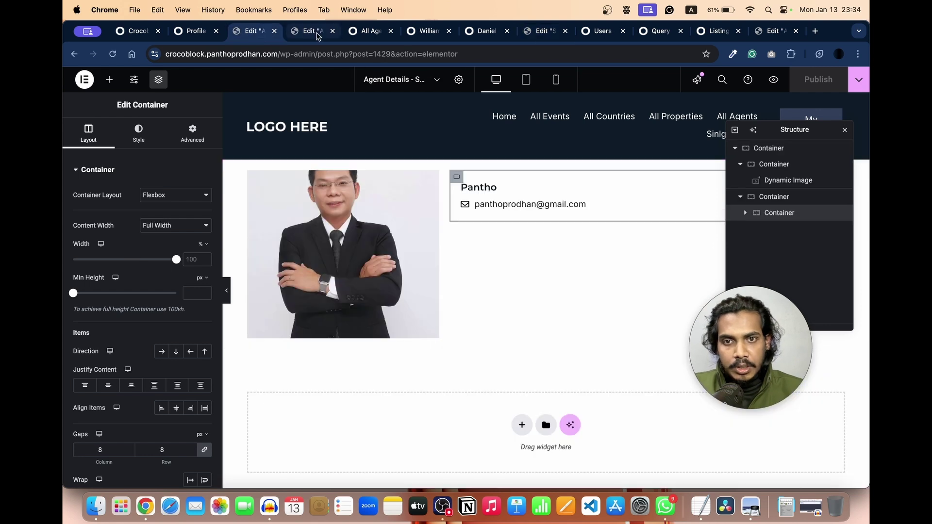
pyautogui.click(316, 33)
pyautogui.click(254, 34)
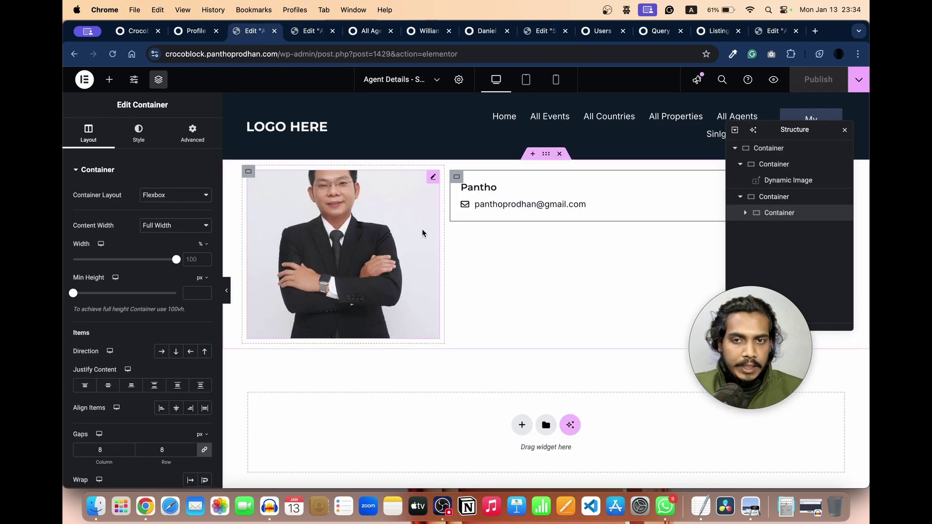
pyautogui.scroll(-2, 422, 233)
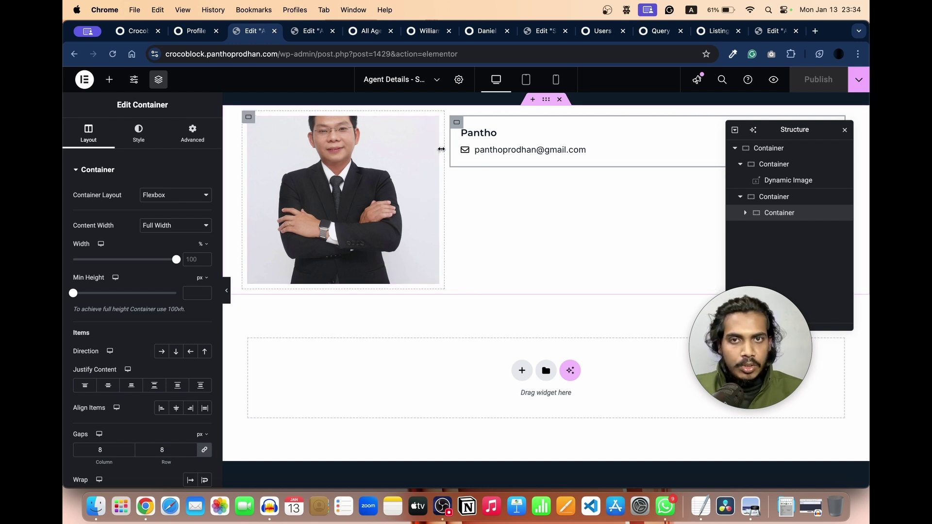
# Step: Reload the last agent's details page and check its layout and URL
pyautogui.click(425, 30)
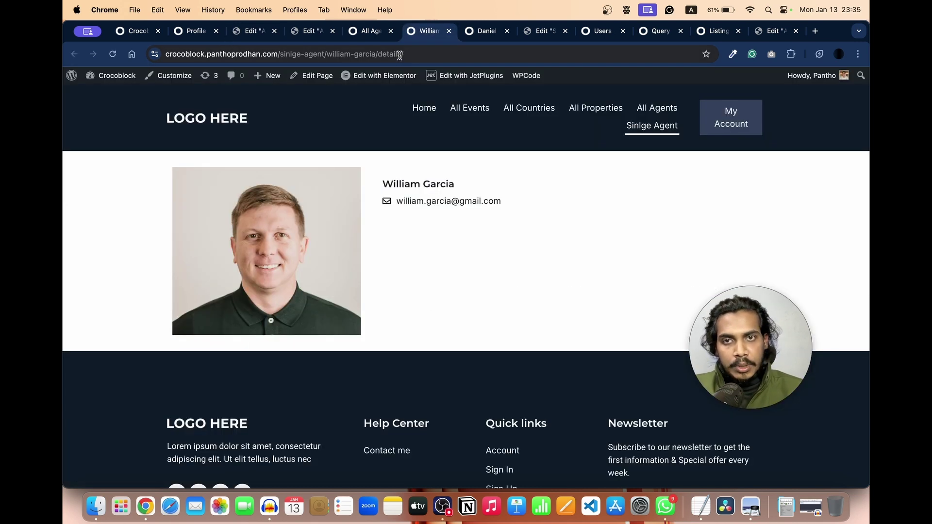
pyautogui.click(400, 54)
pyautogui.click(430, 215)
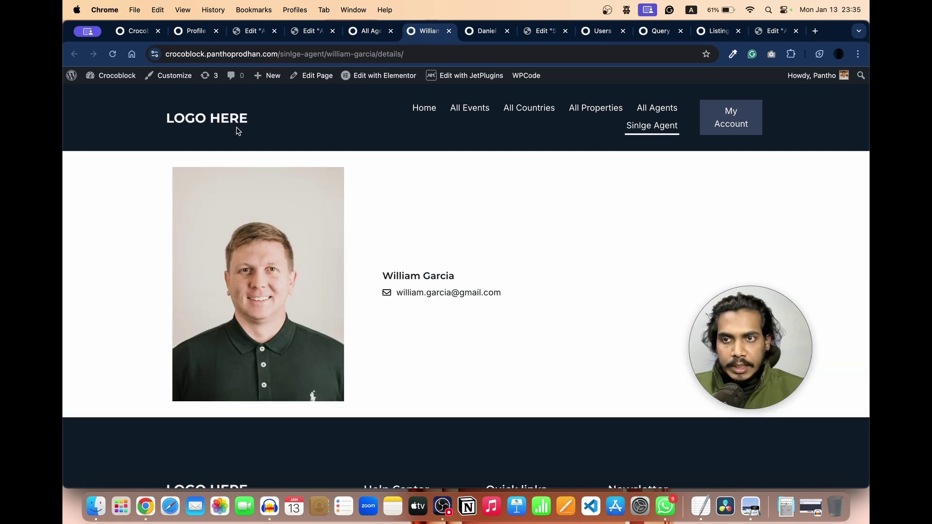
# Step: Set the User Page Rewrite to User ID in the Profile Builder page settings and save
pyautogui.click(193, 37)
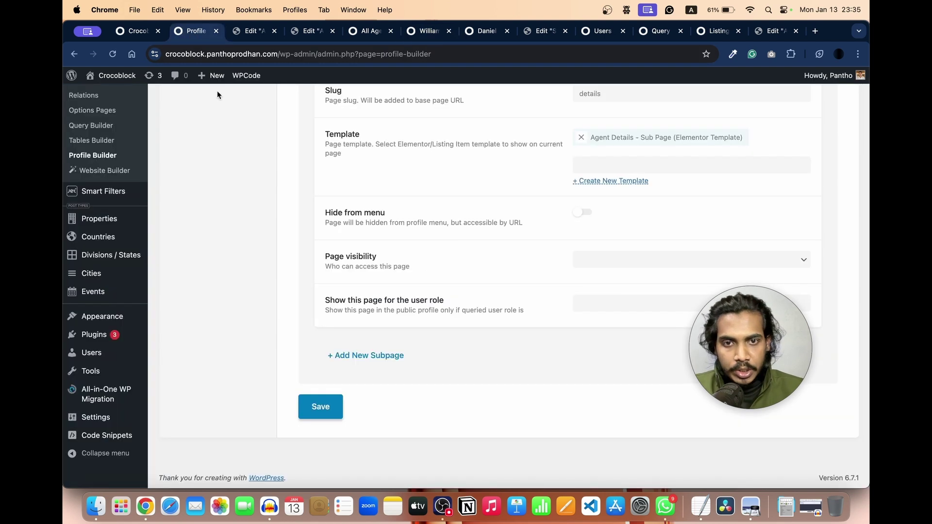
pyautogui.scroll(5, 438, 237)
pyautogui.scroll(2, 438, 237)
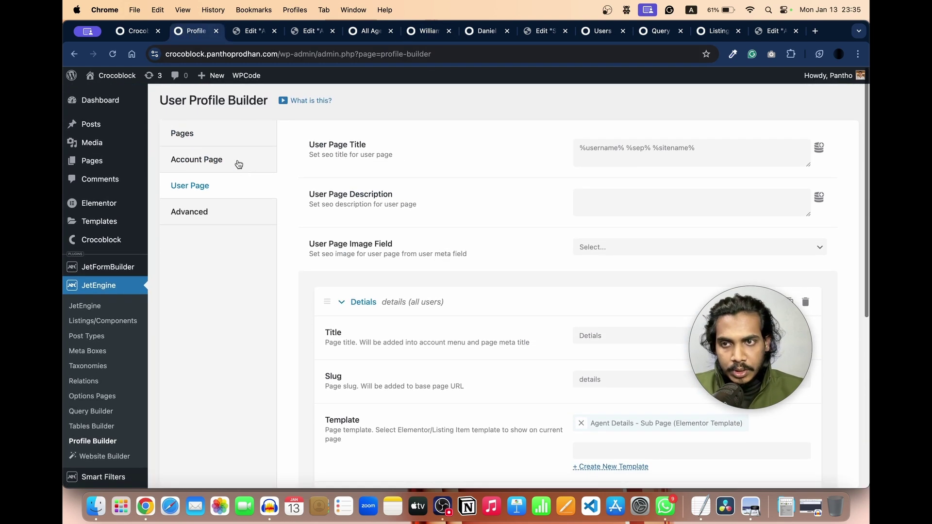
pyautogui.click(216, 137)
pyautogui.scroll(-3, 404, 274)
pyautogui.scroll(-1, 405, 278)
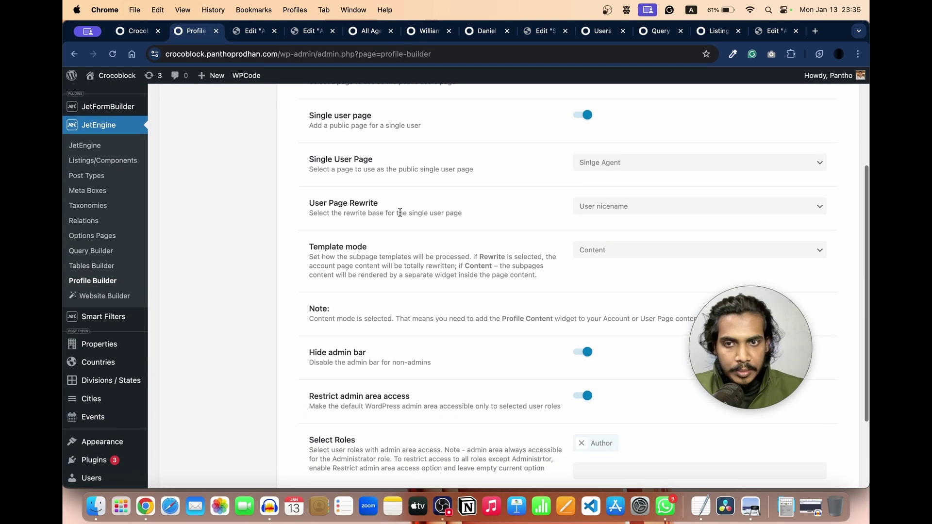
pyautogui.click(602, 211)
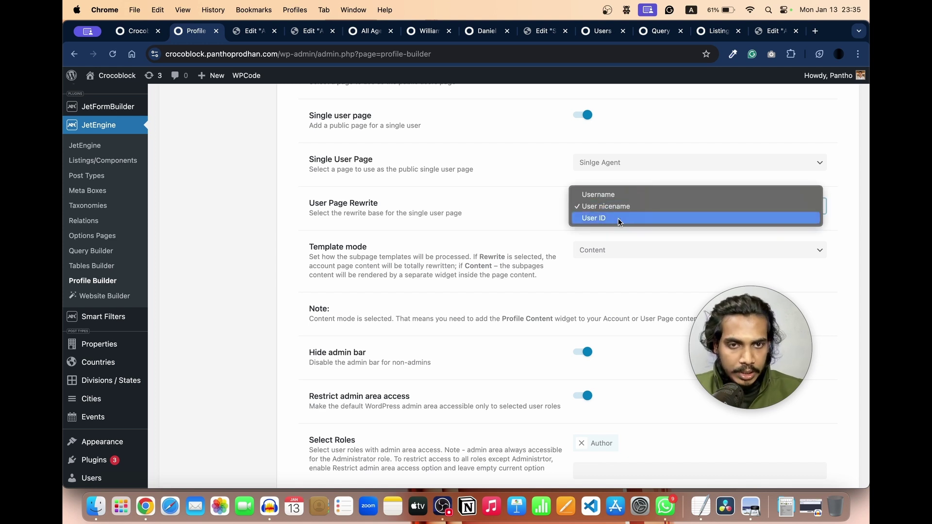
pyautogui.click(618, 218)
pyautogui.scroll(-5, 483, 256)
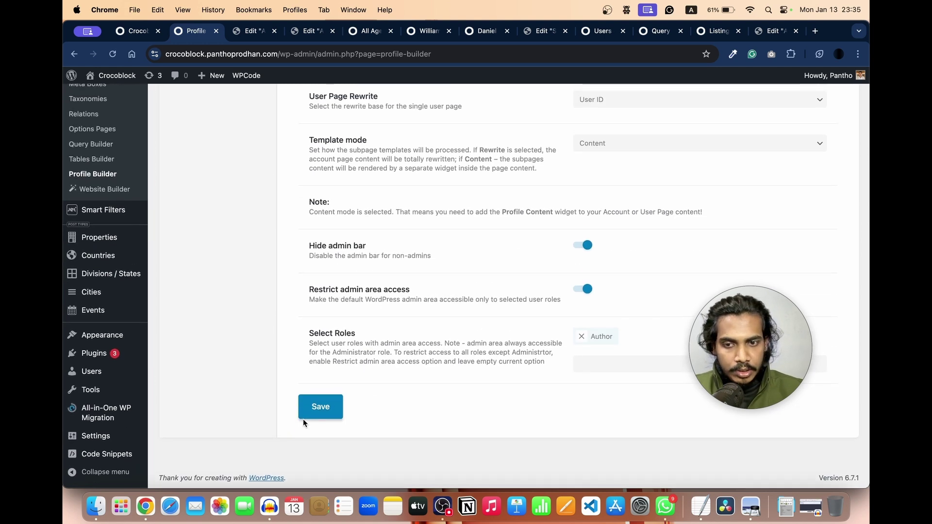
pyautogui.click(316, 411)
# Step: Reload the All Agents page, open an agent's details page to check its URL, and return to All Agents
pyautogui.click(370, 30)
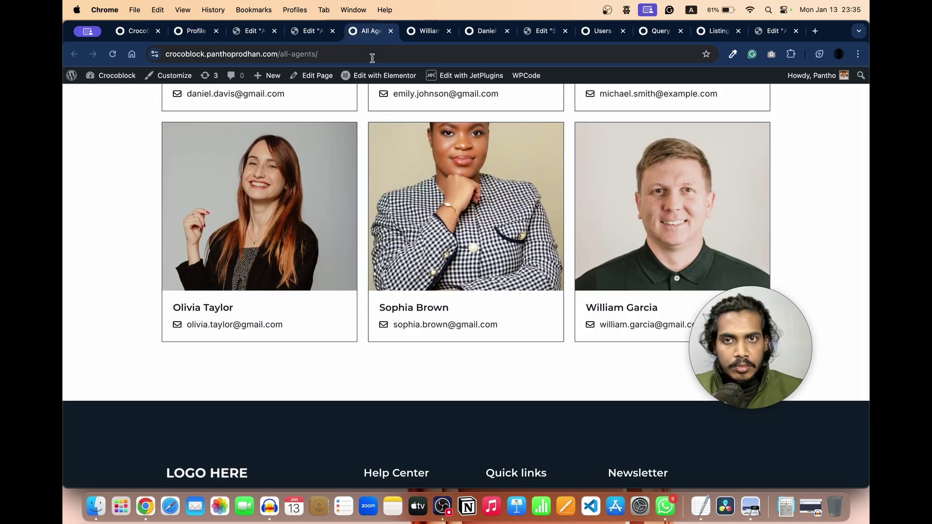
pyautogui.click(372, 54)
pyautogui.press('Return')
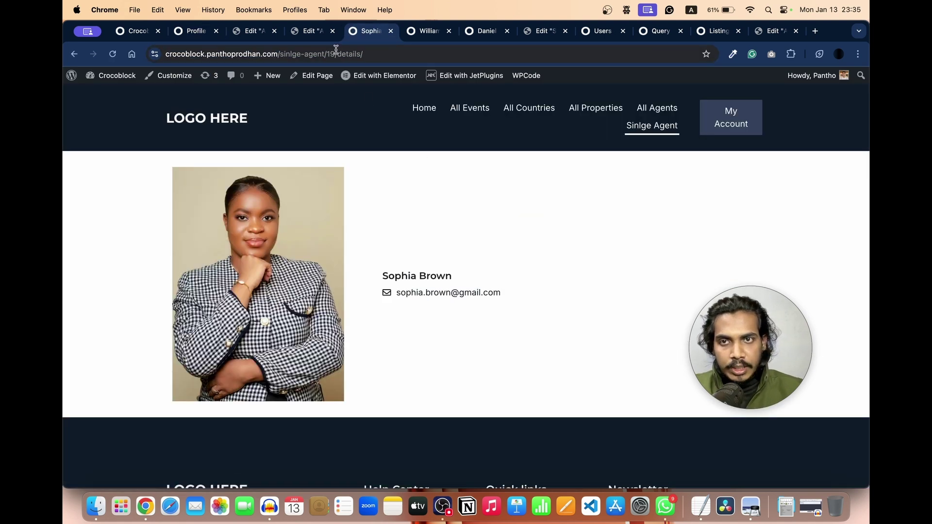
pyautogui.click(331, 54)
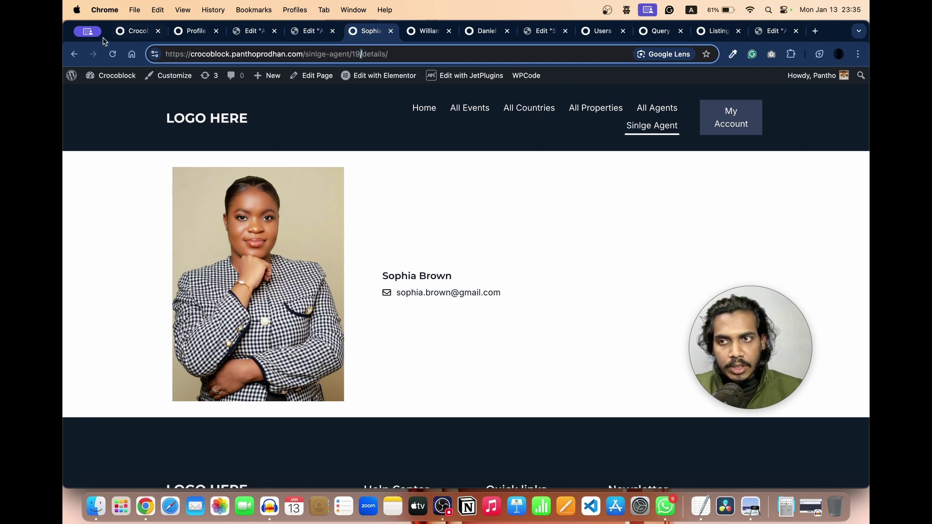
pyautogui.click(74, 54)
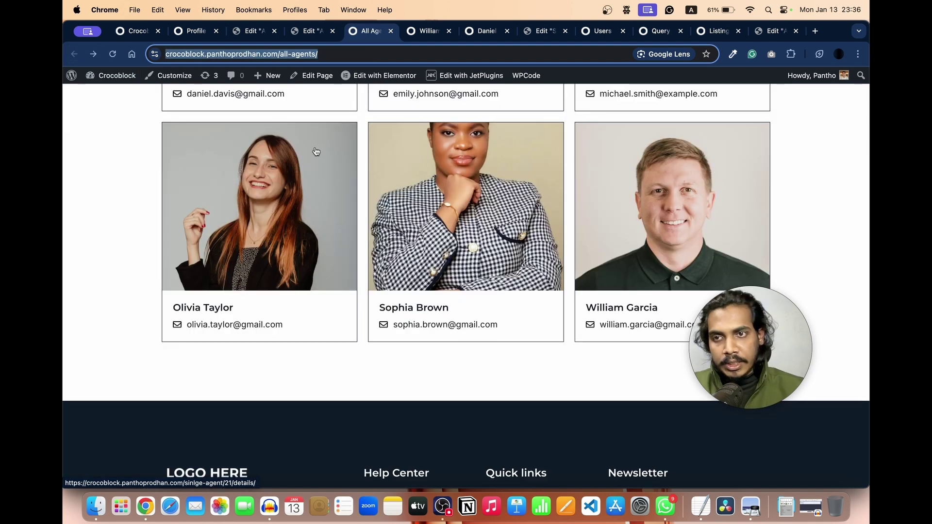
pyautogui.click(148, 156)
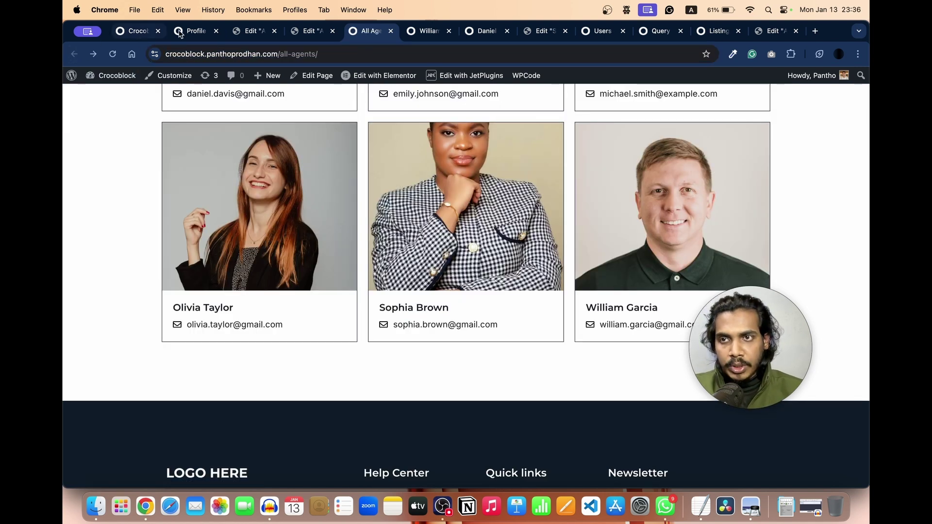
# Step: Try the User nicename and Username options for User Page Rewrite and check the agents' usernames in the Users list
pyautogui.click(179, 32)
pyautogui.scroll(3, 517, 328)
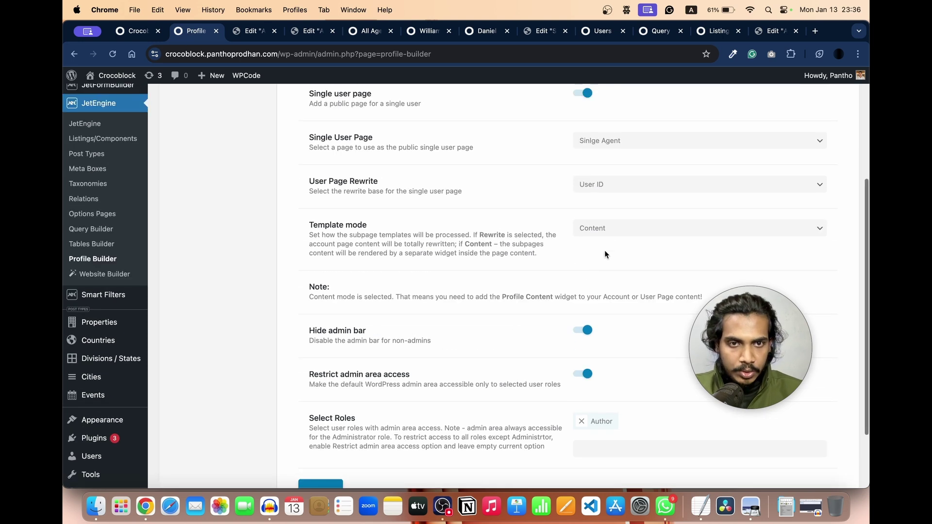
pyautogui.click(613, 185)
pyautogui.click(607, 170)
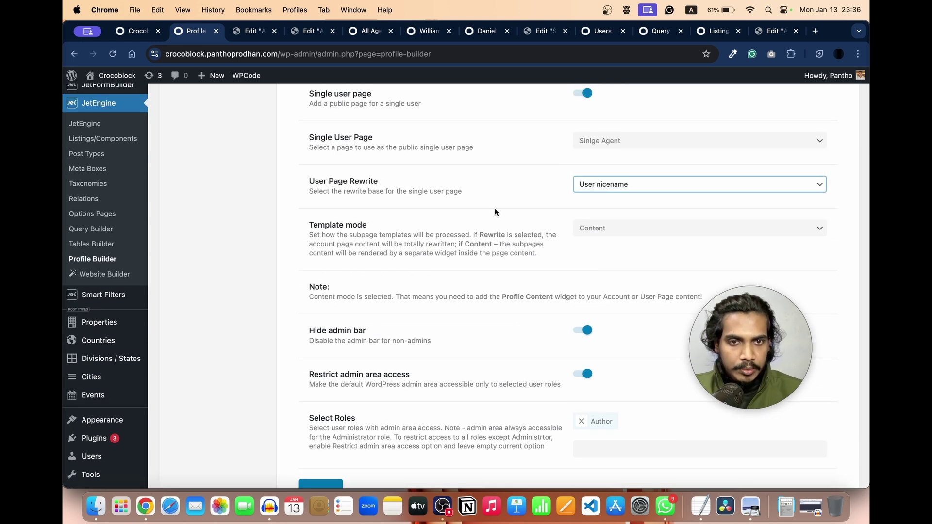
pyautogui.click(604, 185)
pyautogui.click(605, 171)
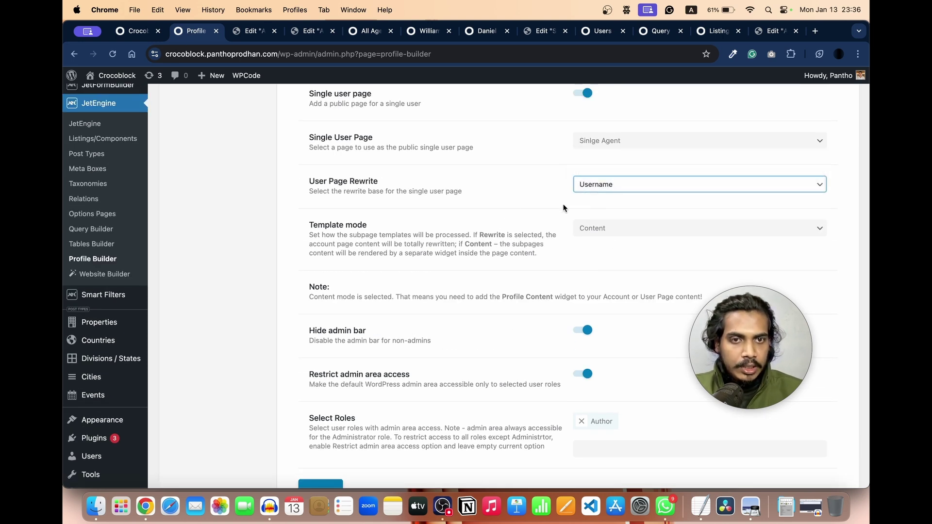
pyautogui.click(602, 31)
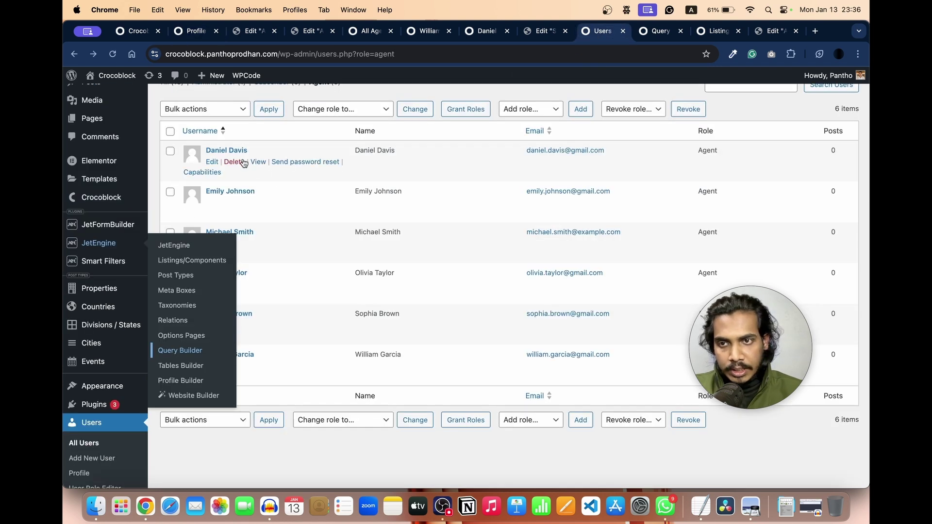
pyautogui.click(200, 32)
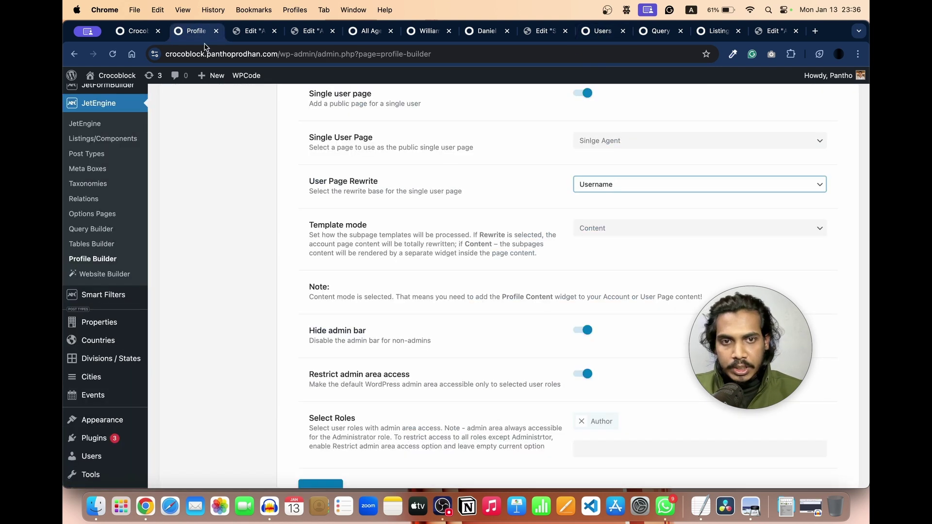
# Step: Set the User Page Rewrite to User nicename and save the Profile Builder settings
pyautogui.click(609, 187)
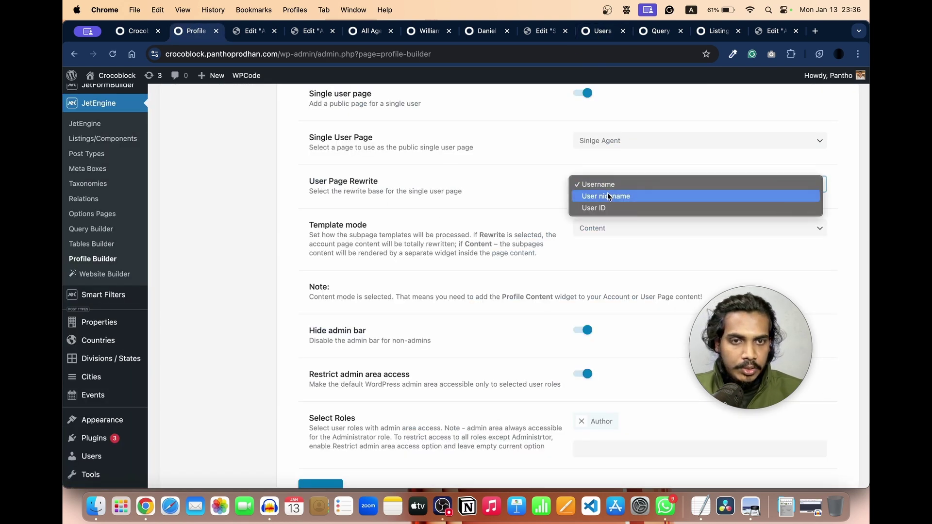
pyautogui.click(609, 196)
pyautogui.scroll(-3, 456, 255)
pyautogui.click(320, 399)
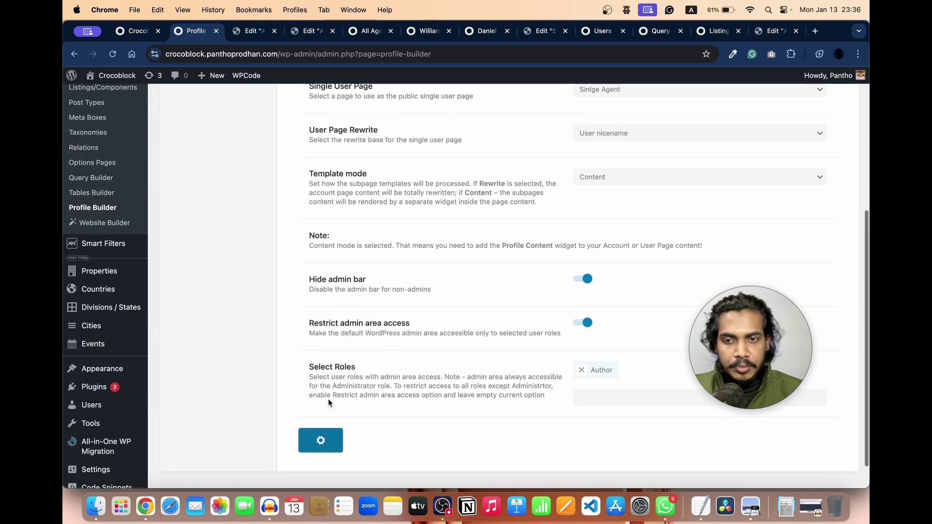
# Step: Open the User Page settings and compare the User Page Title pattern with the browser title of an agent's details page
pyautogui.click(224, 188)
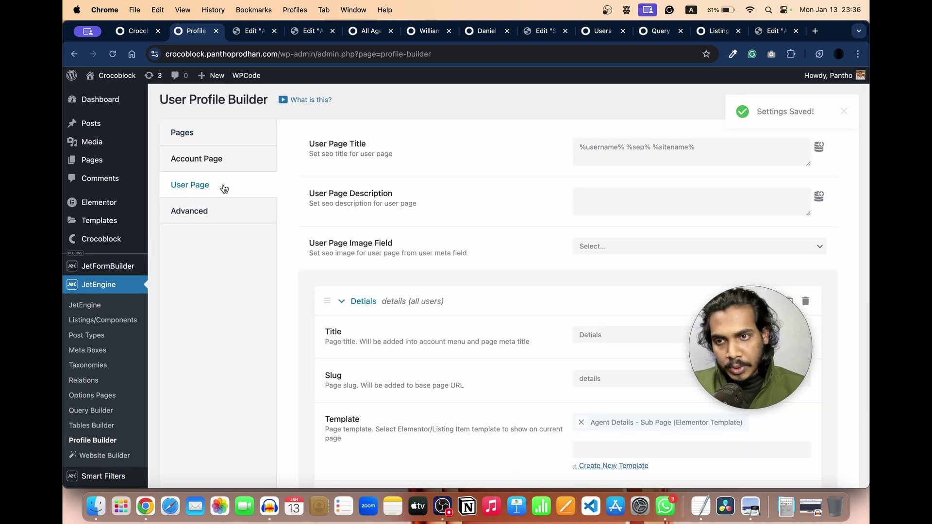
pyautogui.click(690, 147)
pyautogui.click(435, 31)
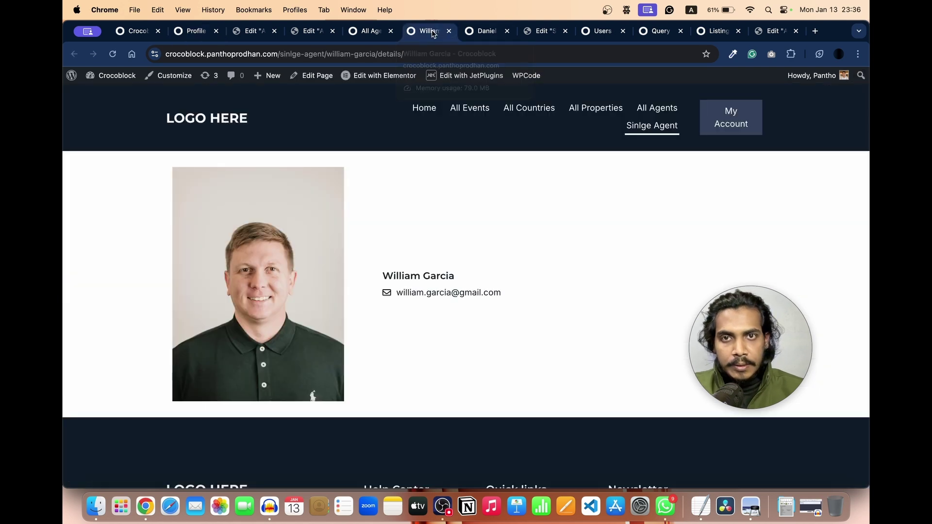
pyautogui.click(141, 31)
pyautogui.click(197, 33)
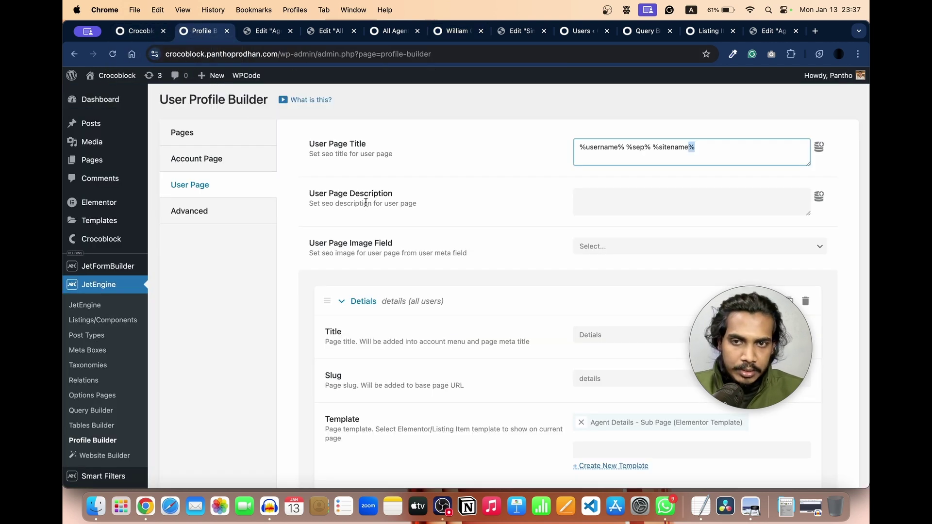
pyautogui.click(446, 203)
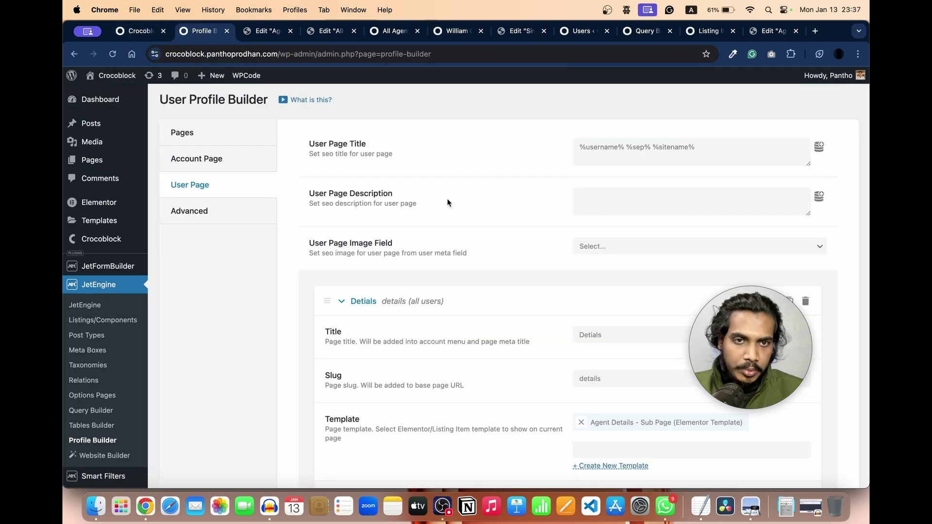
# Step: Review the macros available for the User Page Title and append the User Field macro %user_field(field-name)%
pyautogui.click(742, 152)
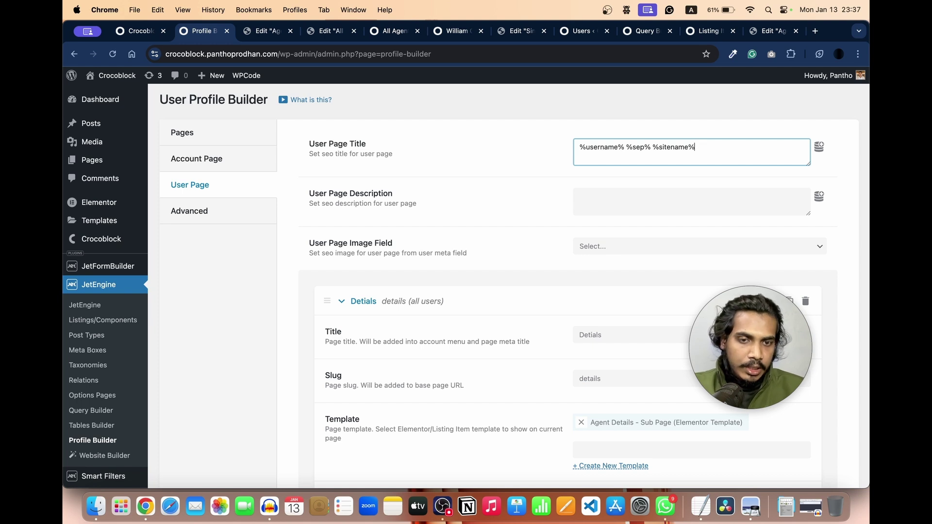
pyautogui.click(819, 146)
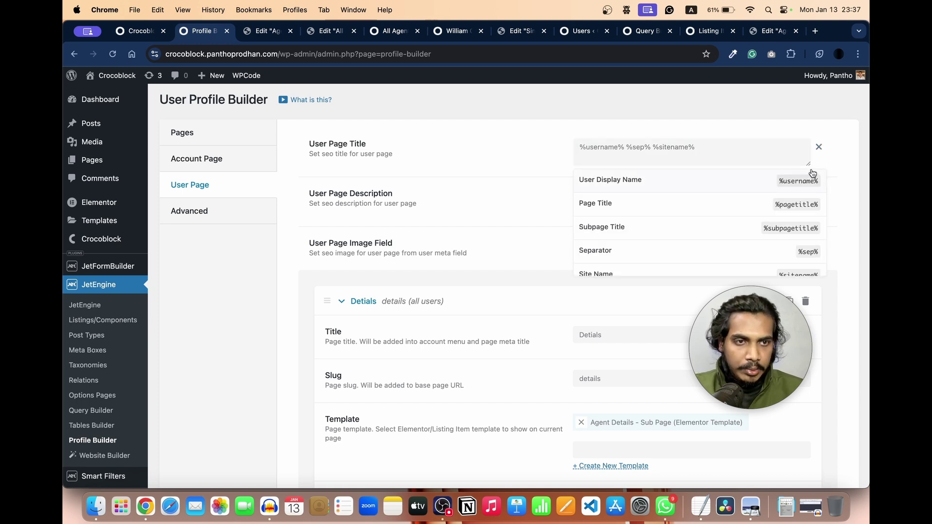
pyautogui.scroll(-2, 691, 210)
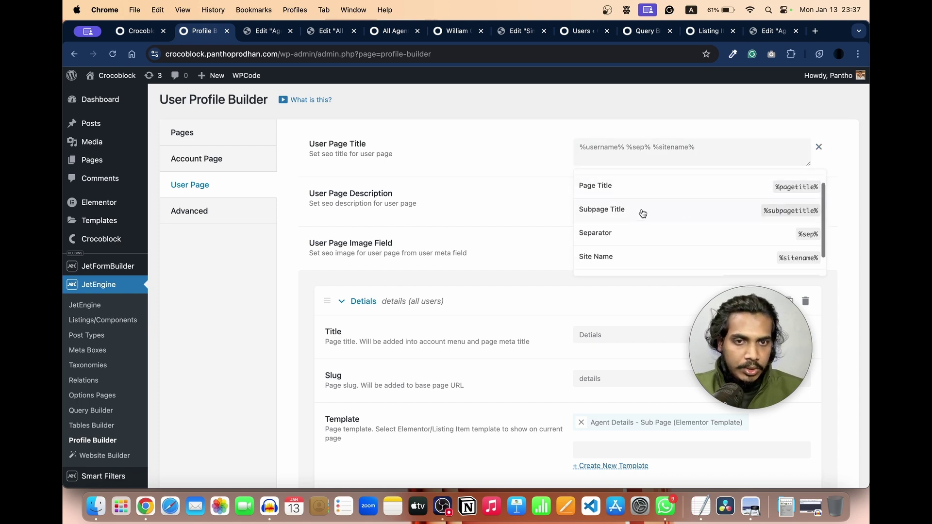
pyautogui.scroll(-2, 641, 261)
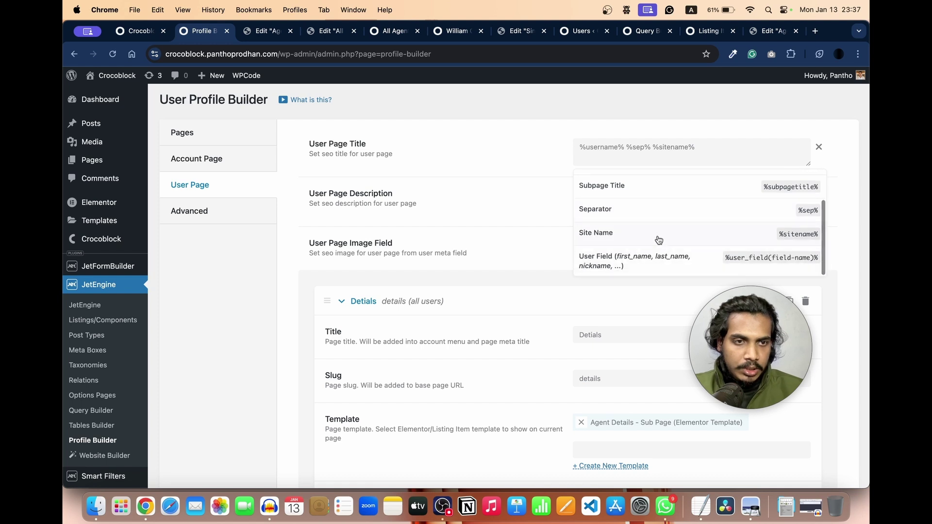
pyautogui.scroll(-1, 650, 265)
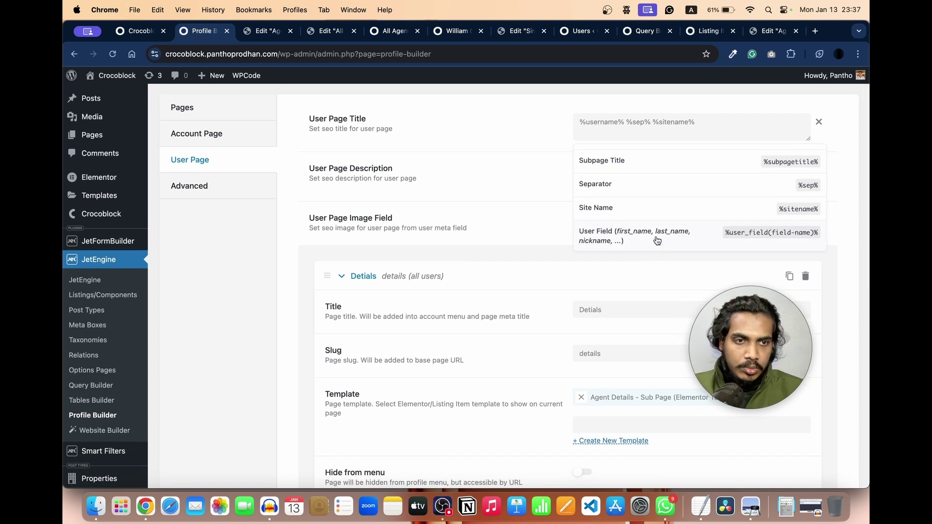
pyautogui.click(657, 241)
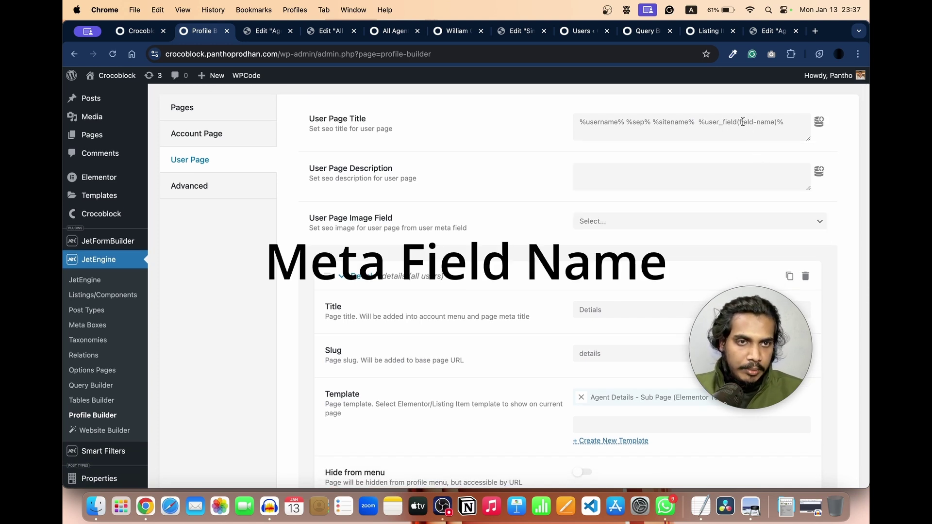
# Step: Remove the %user_field(field-name)% macro from the end of the User Page Title
pyautogui.moveTo(739, 122)
pyautogui.mouseDown()
pyautogui.moveTo(773, 121)
pyautogui.moveTo(722, 123)
pyautogui.mouseUp()
pyautogui.click(774, 120)
pyautogui.click(698, 124)
pyautogui.press('shift+super+Right')
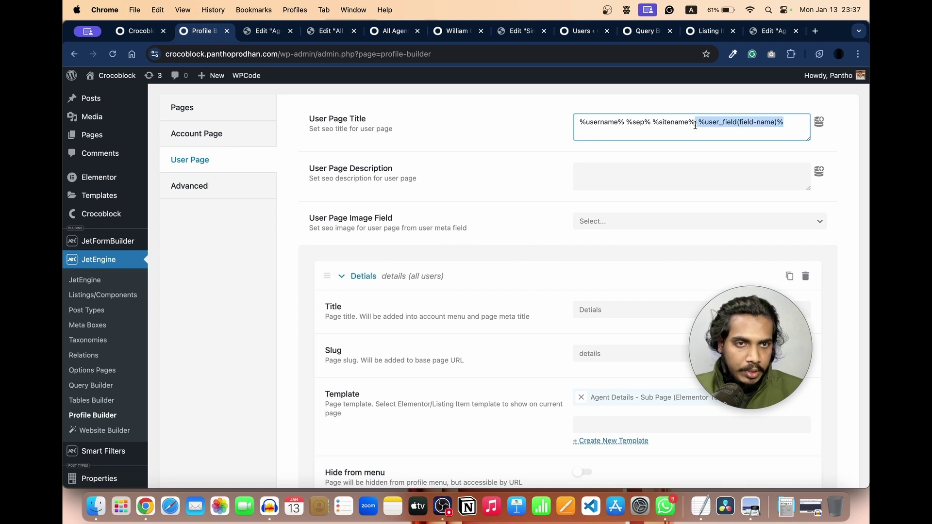
pyautogui.click(697, 126)
pyautogui.press('shift+super+Right')
pyautogui.press('BackSpace')
pyautogui.click(452, 195)
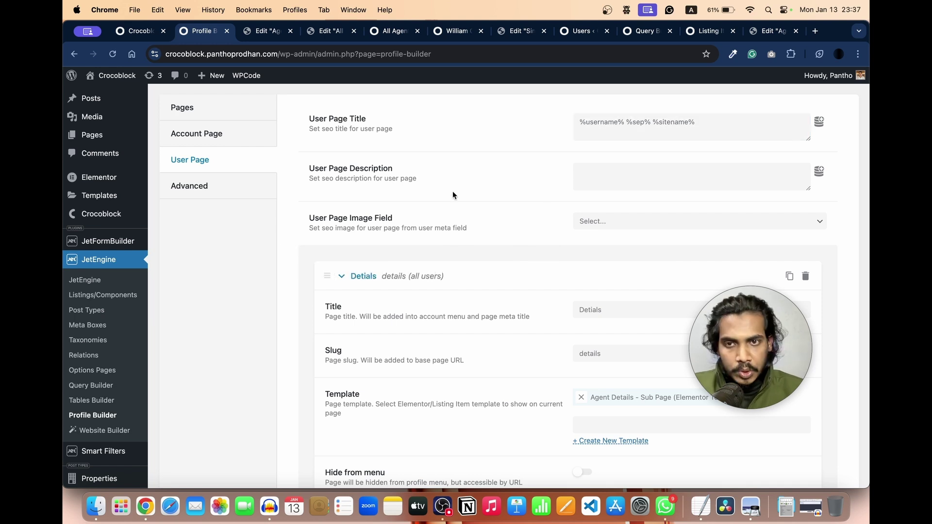
# Step: Examine the macros available for the User Page Description and the User Page Image Field setting
pyautogui.click(626, 175)
pyautogui.click(819, 169)
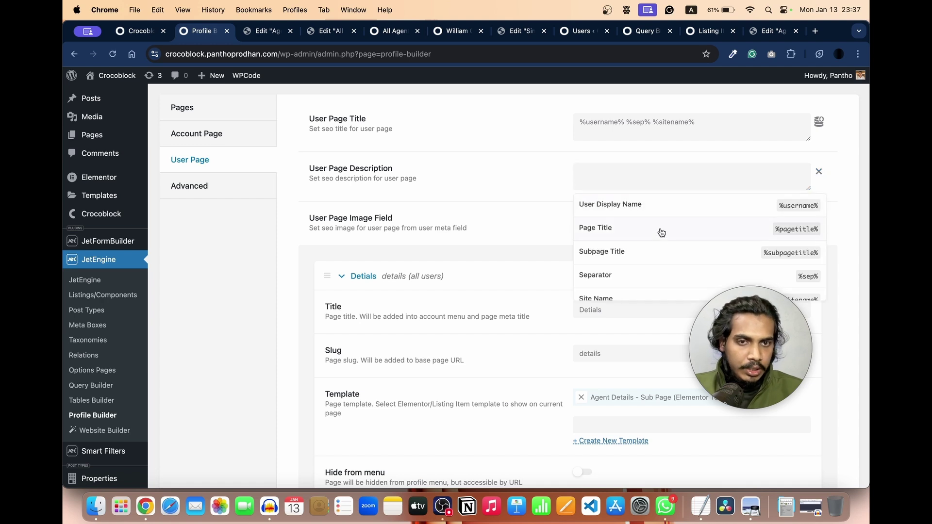
pyautogui.scroll(-4, 660, 242)
pyautogui.click(507, 144)
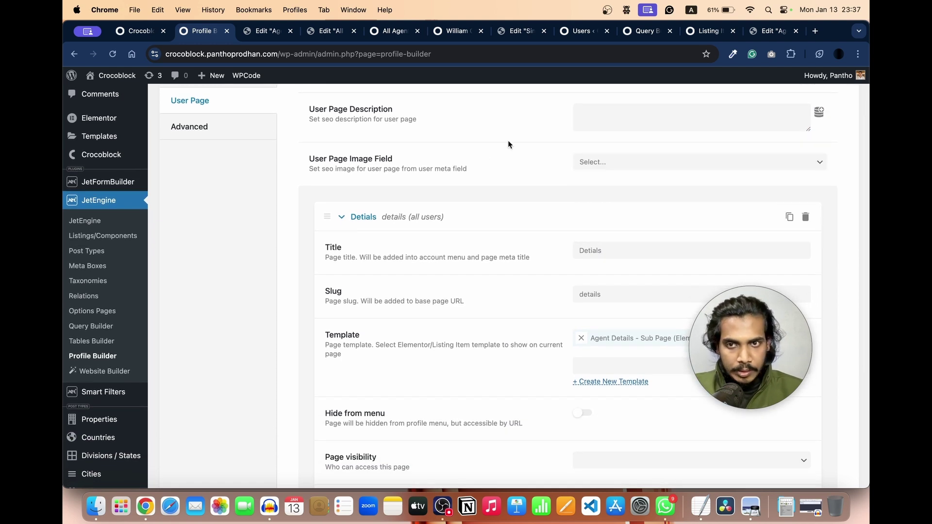
pyautogui.moveTo(350, 160); pyautogui.dragTo(395, 164)
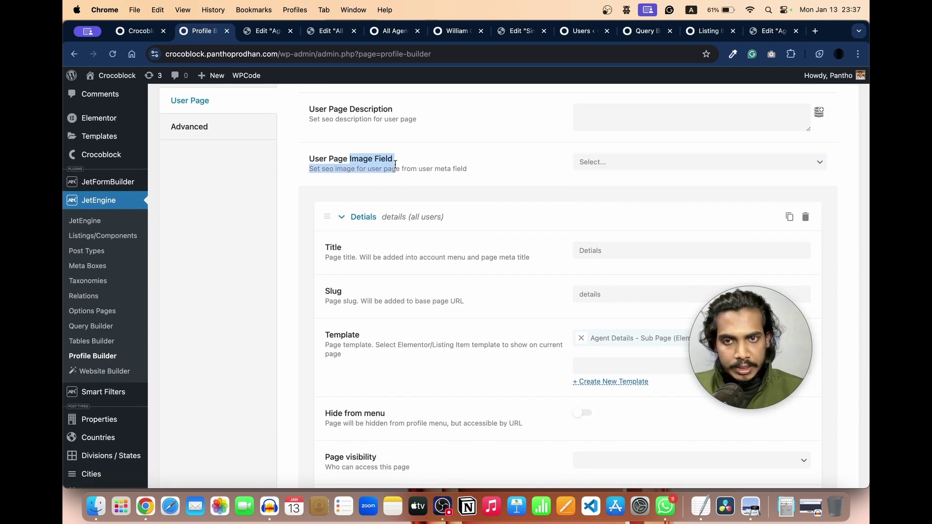
pyautogui.click(550, 159)
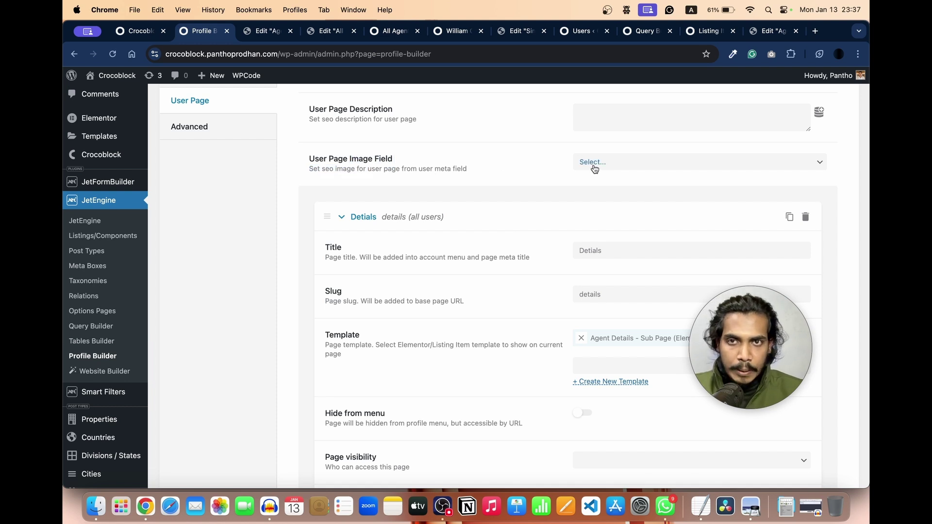
# Step: Search Google for the site owner's name in a new browser tab
pyautogui.press('super+t')
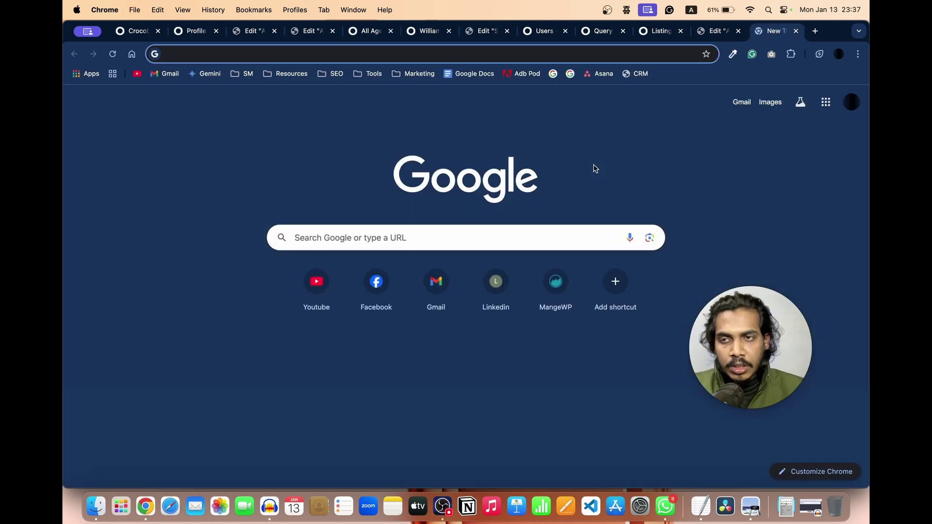
pyautogui.write('pantho pro')
pyautogui.press('Return')
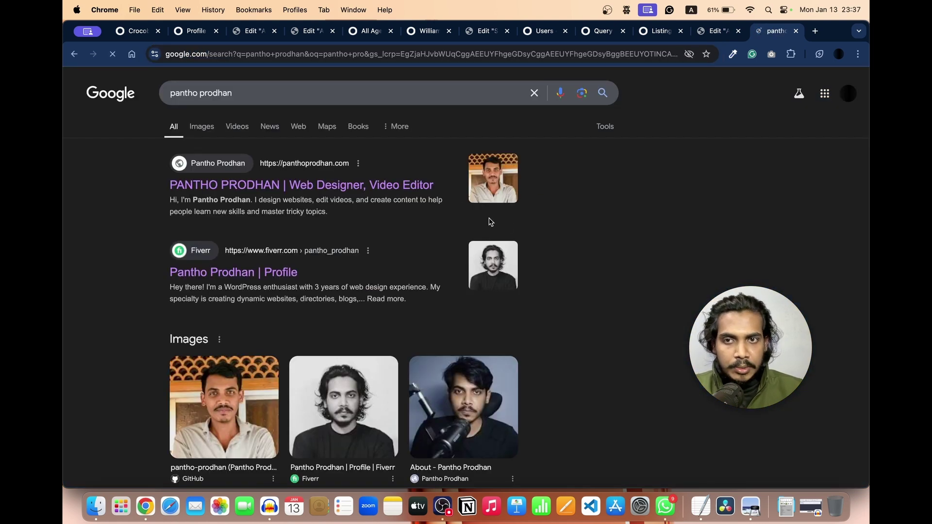
# Step: Return to the Profile Builder settings and set the User Page Image Field to Profile Photo
pyautogui.click(366, 31)
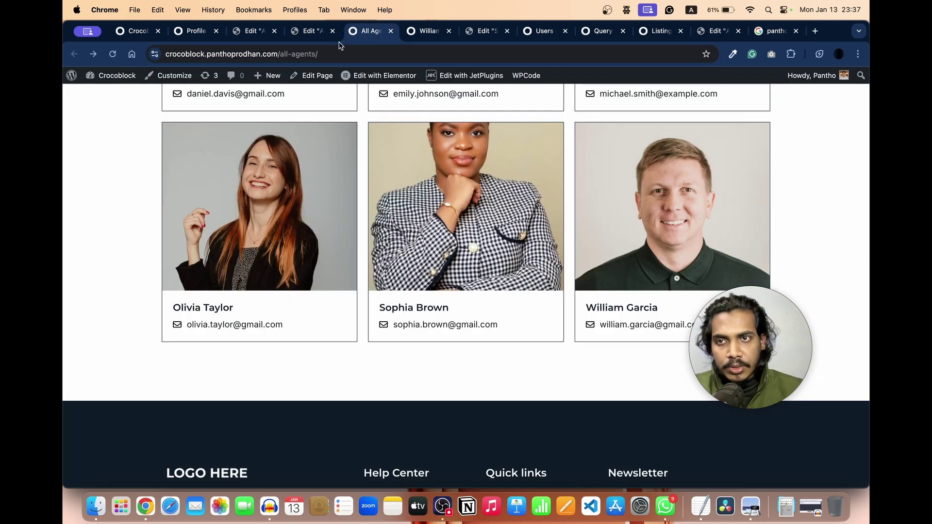
pyautogui.click(188, 33)
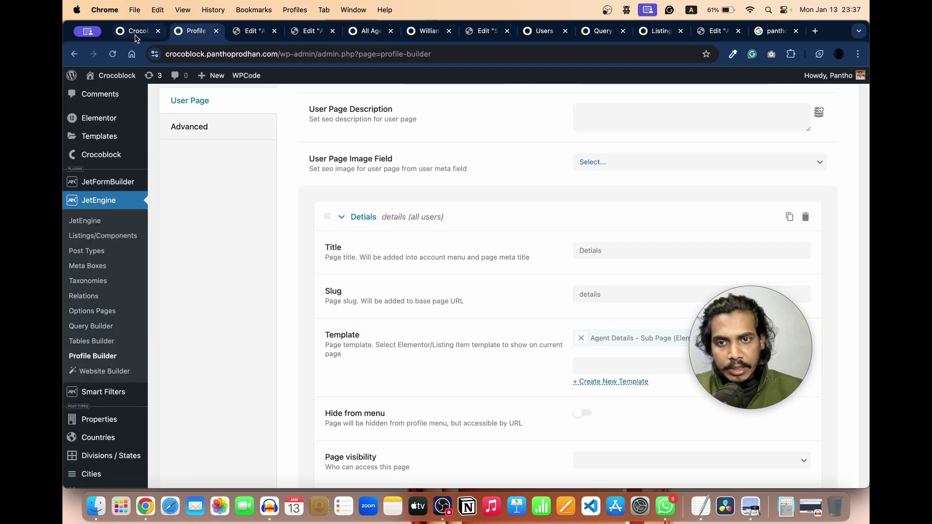
pyautogui.click(136, 35)
pyautogui.click(194, 32)
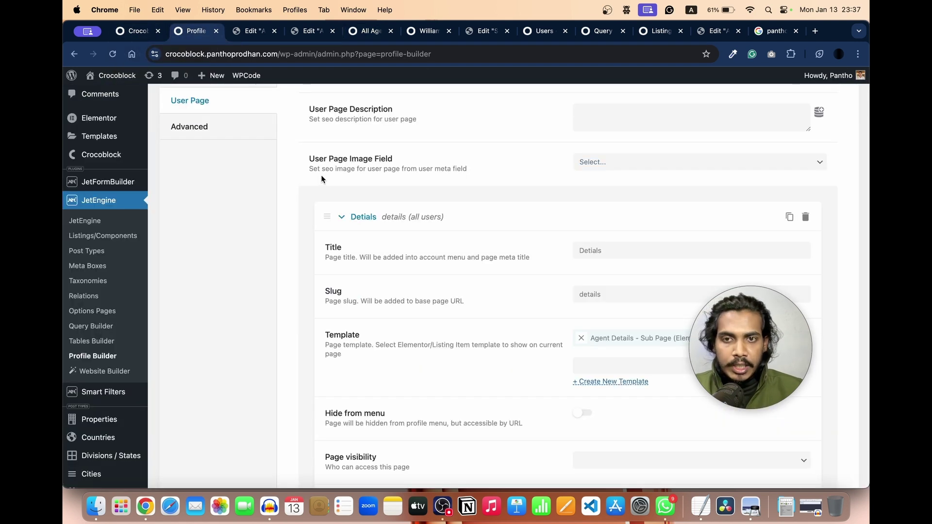
pyautogui.click(610, 165)
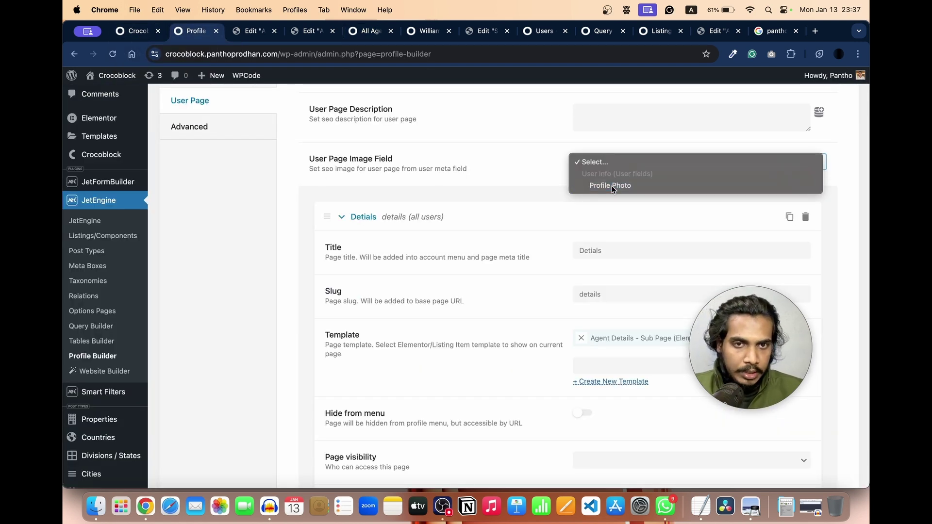
pyautogui.click(611, 186)
# Step: Open the first agent's user profile for editing and check the Profile Photo field under User Info
pyautogui.moveTo(835, 76)
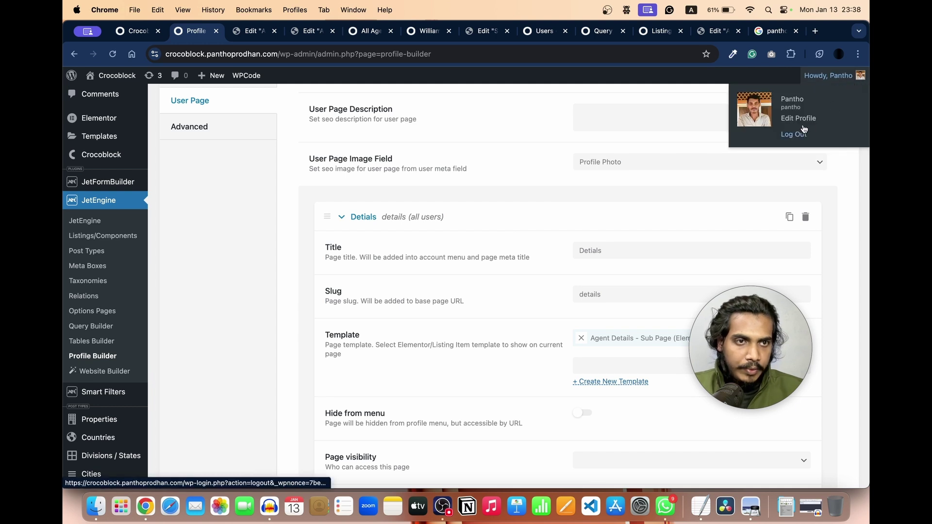
pyautogui.click(540, 30)
pyautogui.click(213, 162)
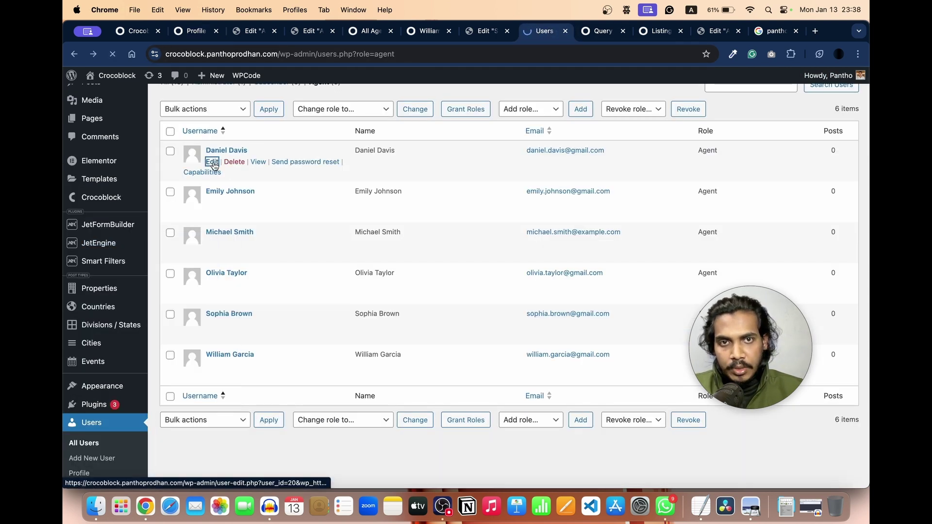
pyautogui.scroll(-15, 289, 233)
pyautogui.scroll(-5, 289, 229)
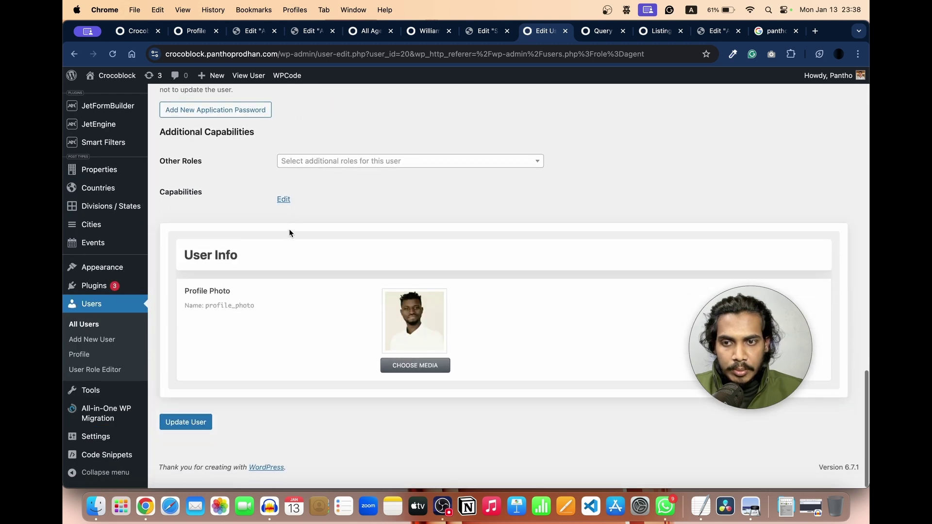
pyautogui.moveTo(408, 326)
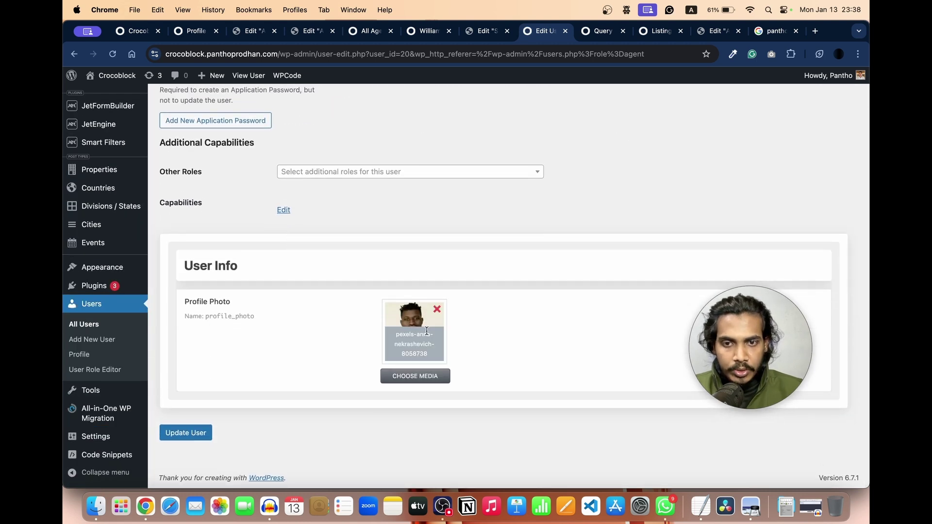
# Step: Back in the Profile Builder, collapse the Details subpage and add a new user subpage titled "Edit"
pyautogui.click(194, 31)
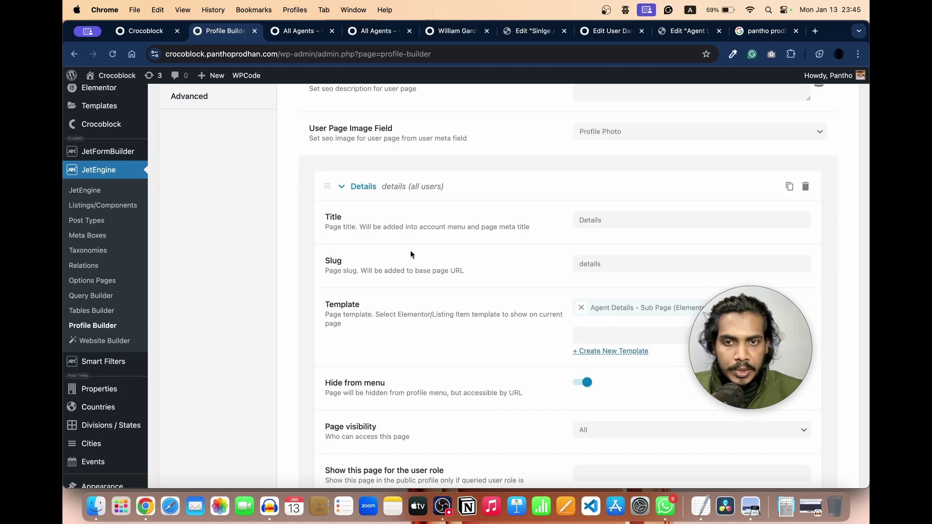
pyautogui.click(398, 189)
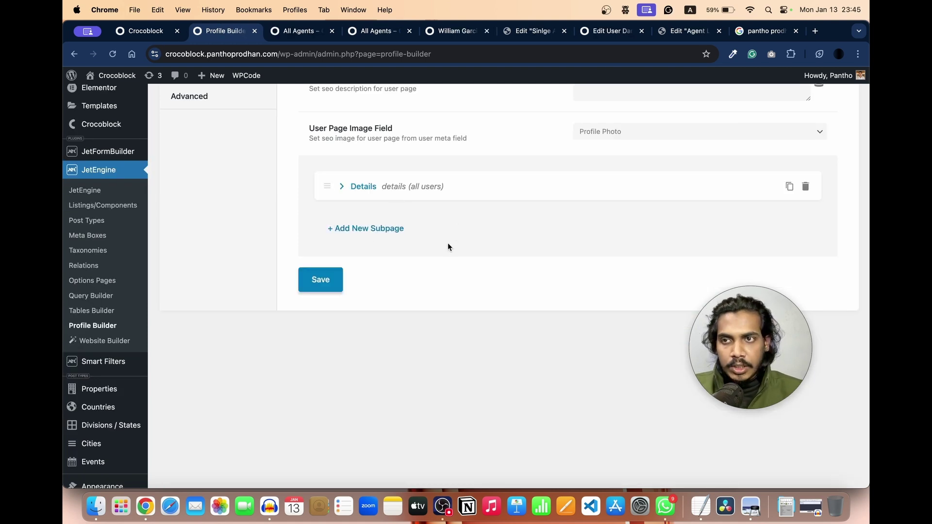
pyautogui.click(391, 229)
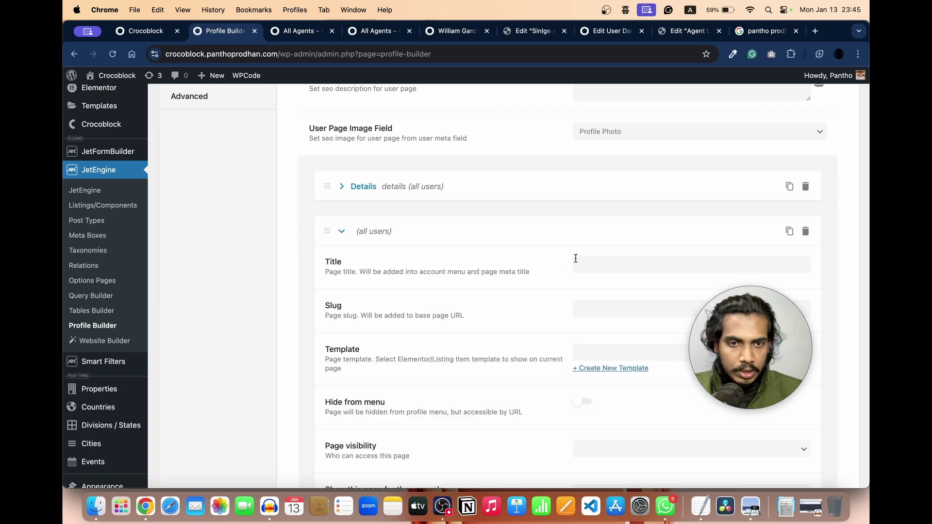
pyautogui.click(597, 267)
pyautogui.write('Edit')
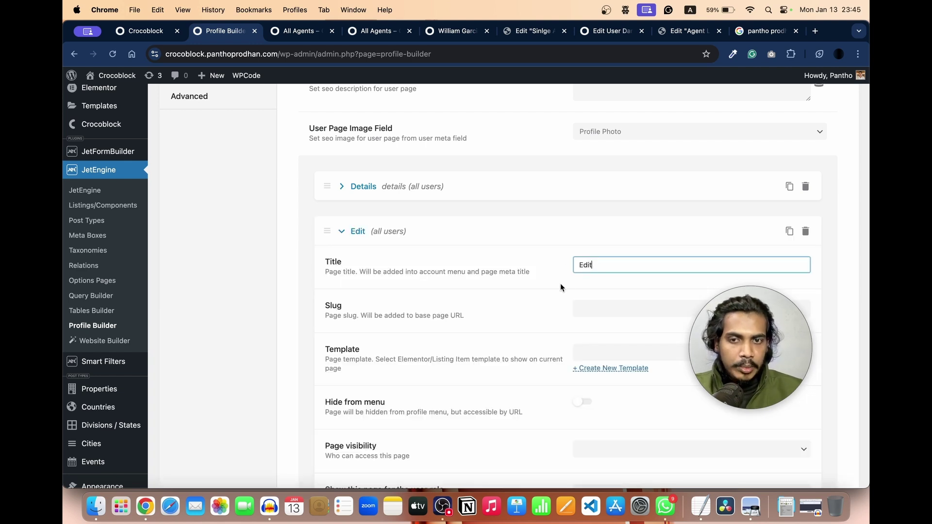
pyautogui.click(524, 289)
# Step: Hide the Edit subpage from the menu, set its page visibility to Owner, and leave the user role restriction empty
pyautogui.scroll(-5, 524, 289)
pyautogui.click(584, 289)
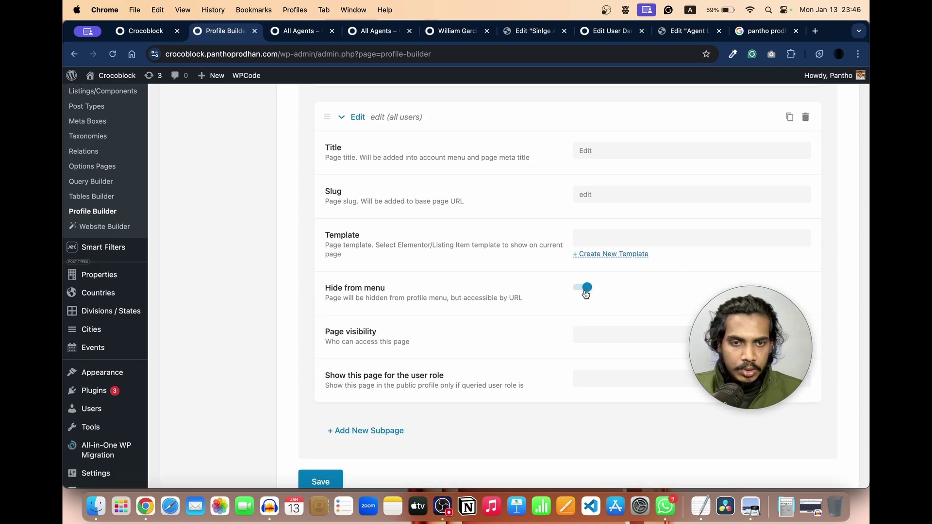
pyautogui.scroll(-1, 585, 293)
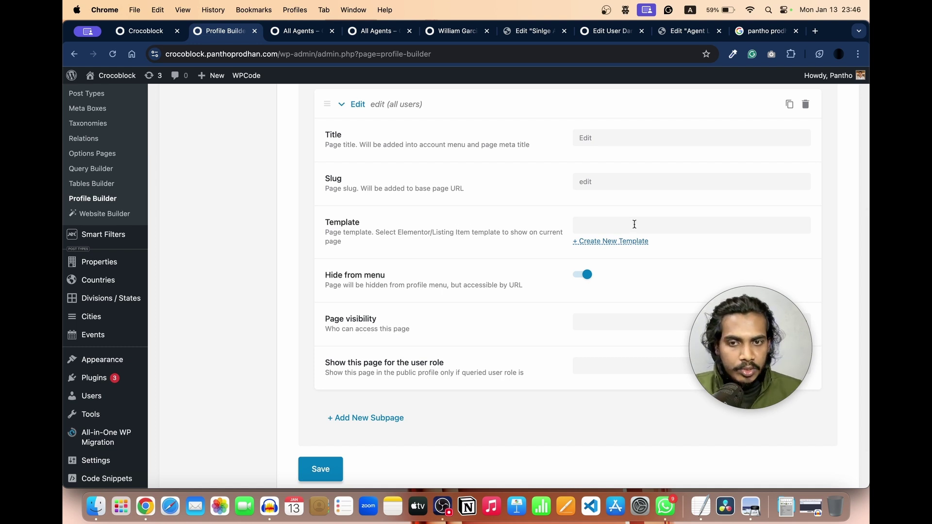
pyautogui.scroll(-3, 635, 224)
pyautogui.click(604, 257)
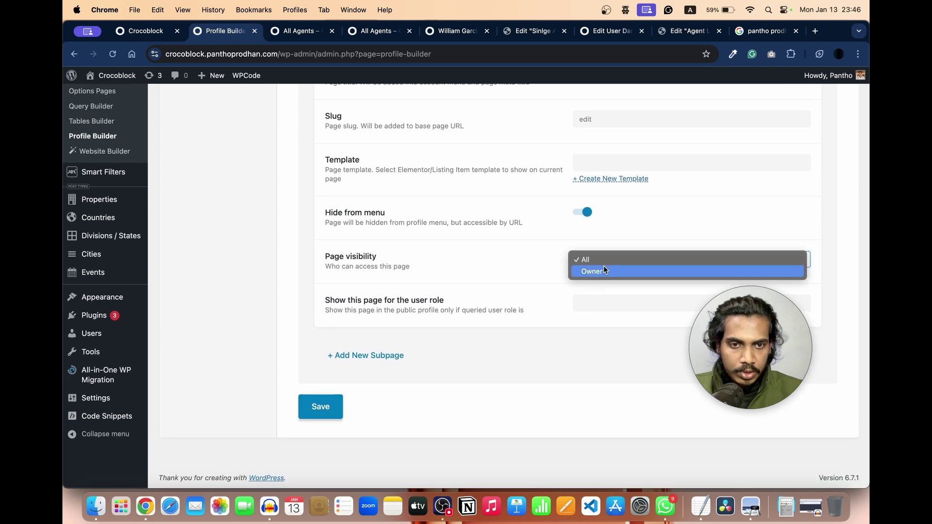
pyautogui.click(604, 270)
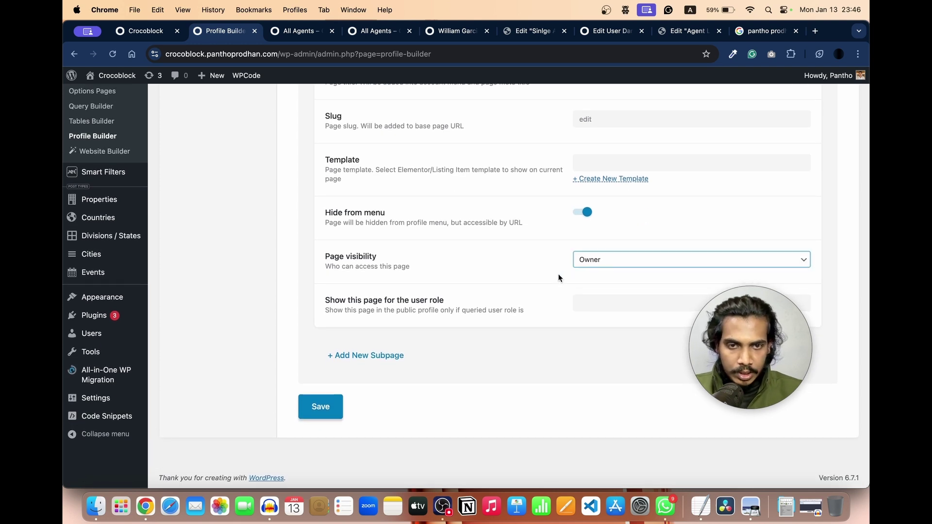
pyautogui.click(591, 301)
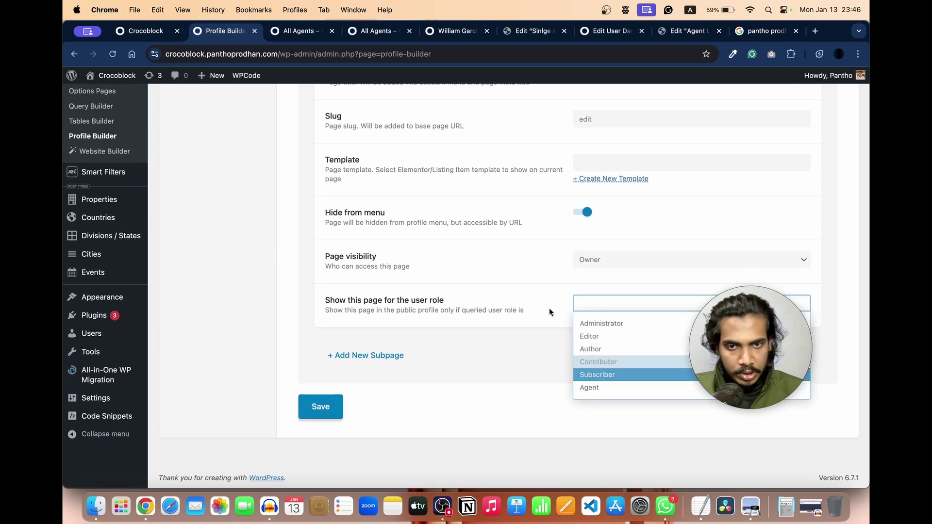
pyautogui.click(496, 255)
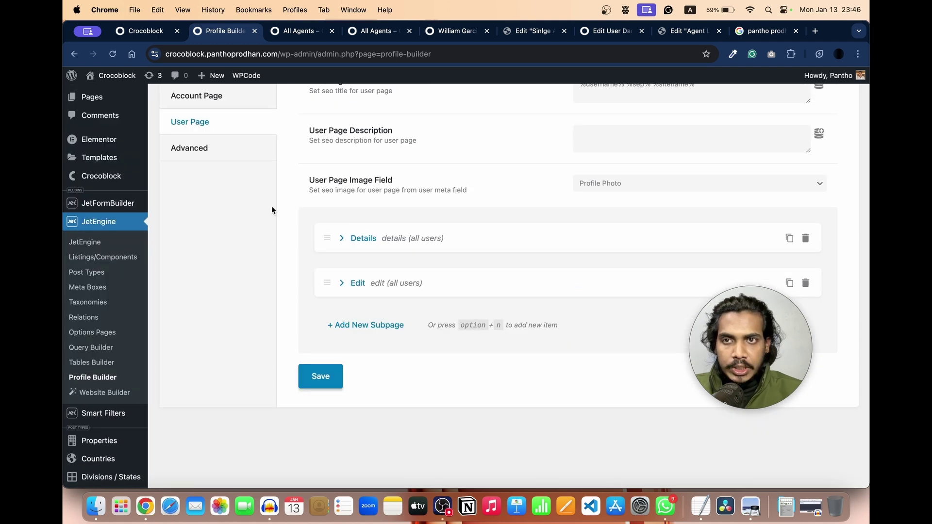
# Step: On the public All Agents page, open the details page of the second agent in the grid's first row
pyautogui.click(300, 31)
pyautogui.scroll(5, 328, 269)
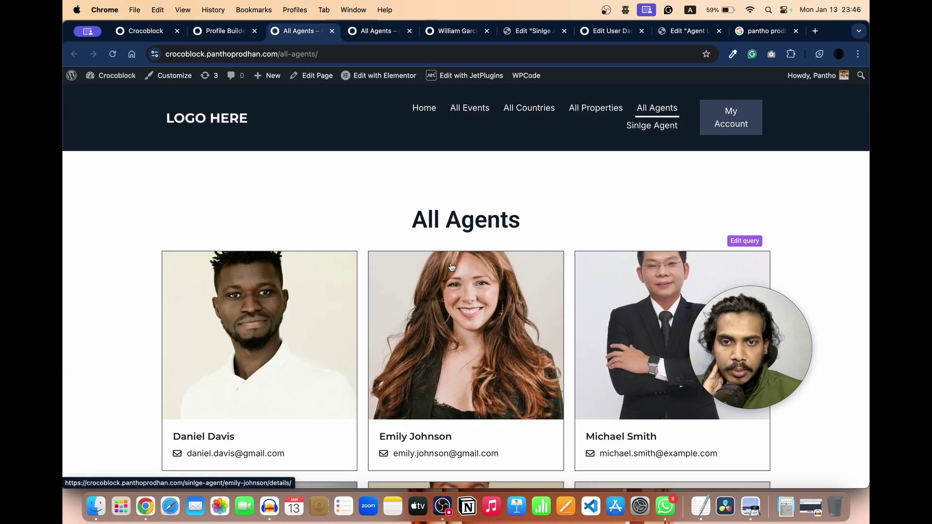
pyautogui.scroll(-3, 452, 267)
pyautogui.click(469, 258)
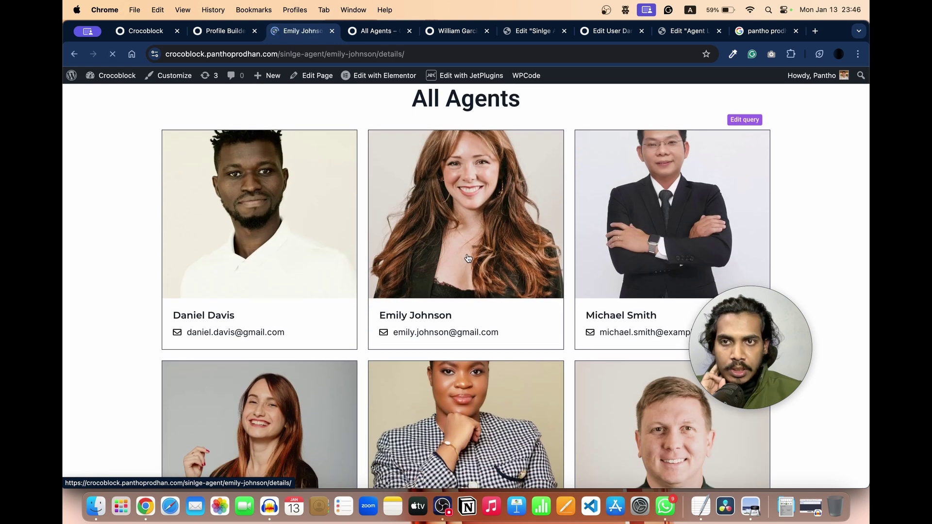